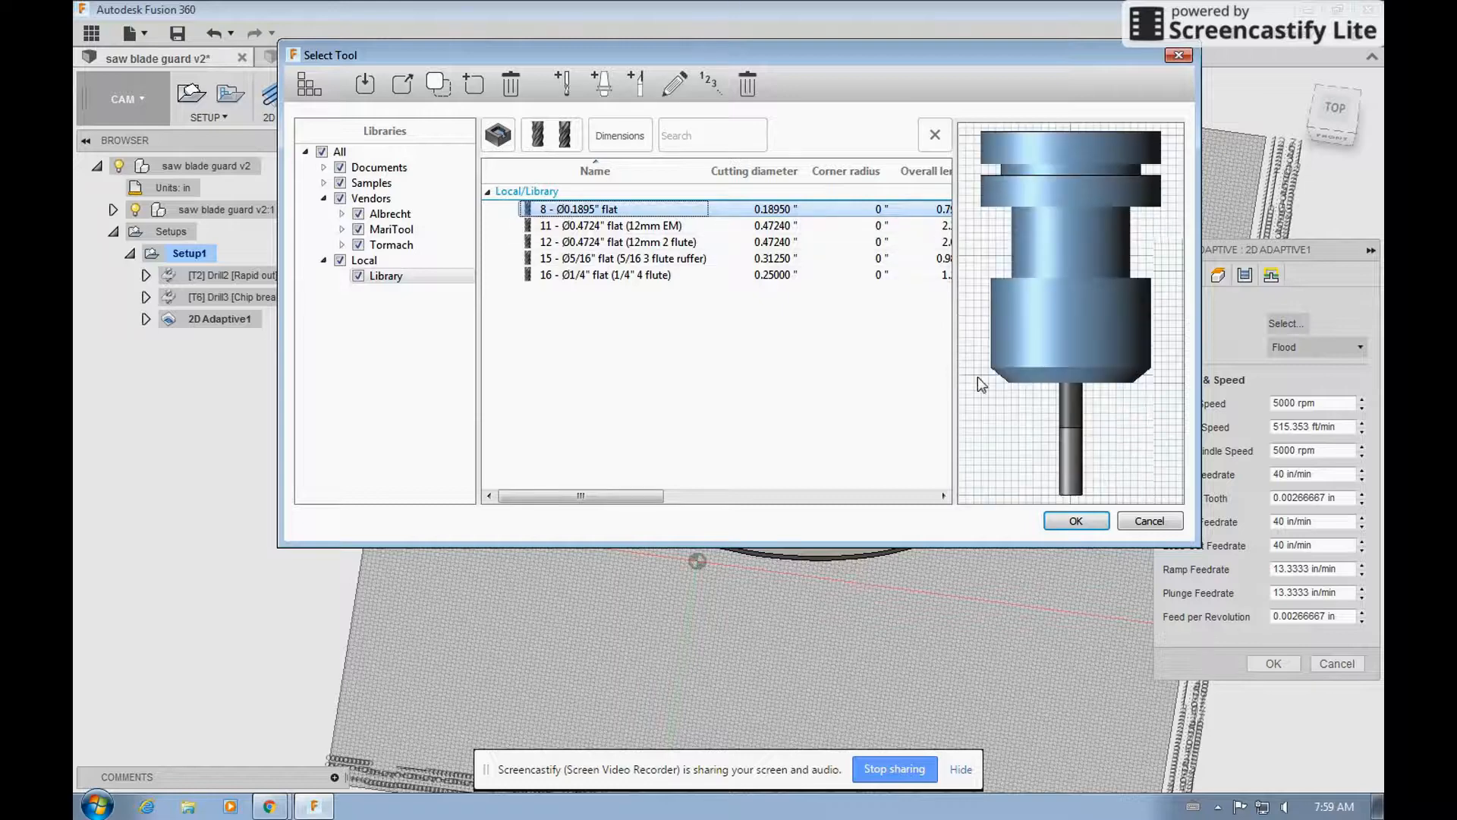
# Assign tool 8, the Ø0.1895" flat end mill from the local library, to the 2D Adaptive operation.
pyautogui.click(1077, 521)
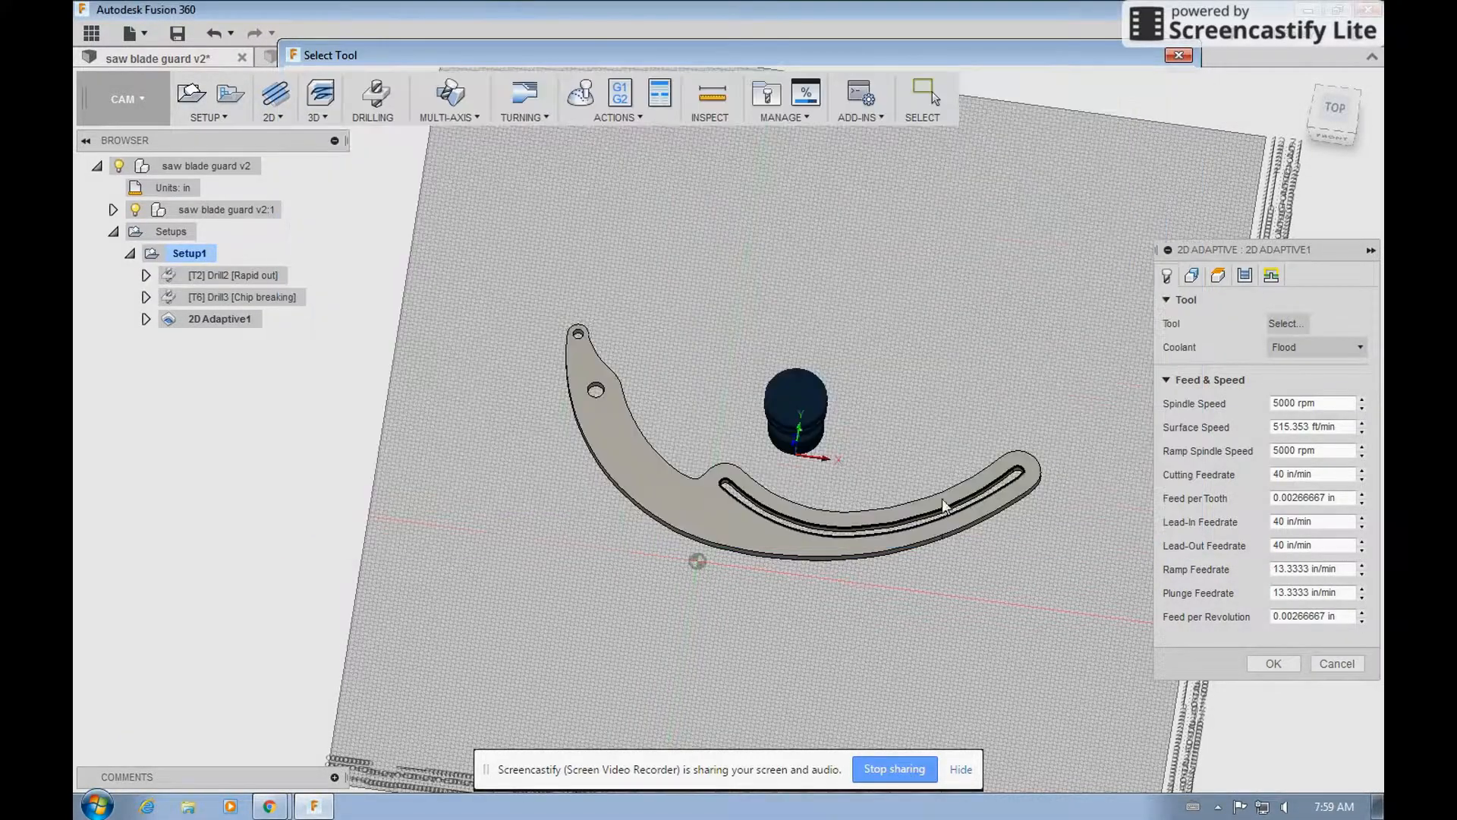
pyautogui.click(1332, 118)
pyautogui.scroll(3, 649, 422)
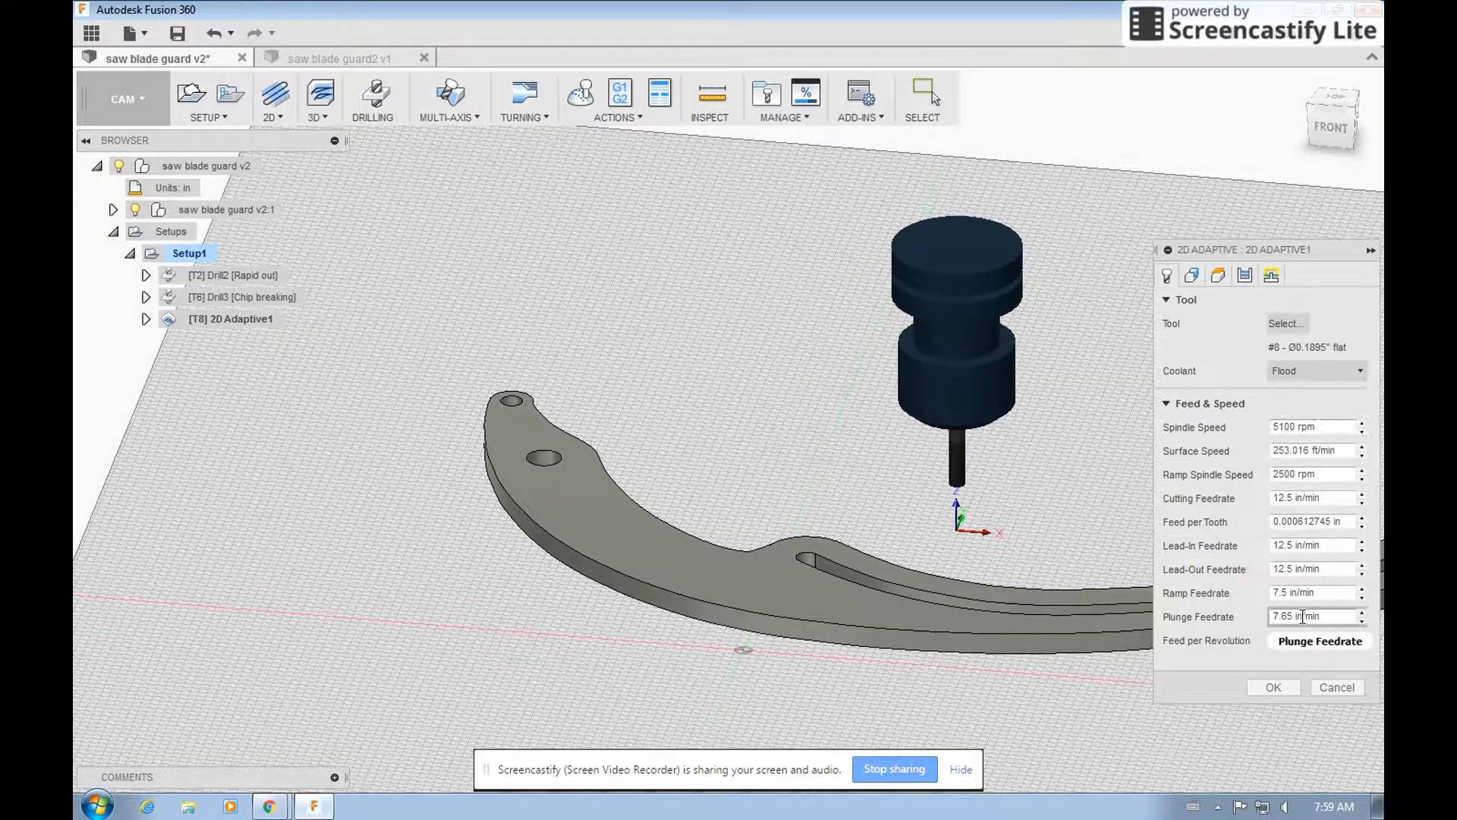
# Select the bottom contours of the larger hole and the curved slot as pocket geometry for the 2D Adaptive operation.
pyautogui.click(1191, 274)
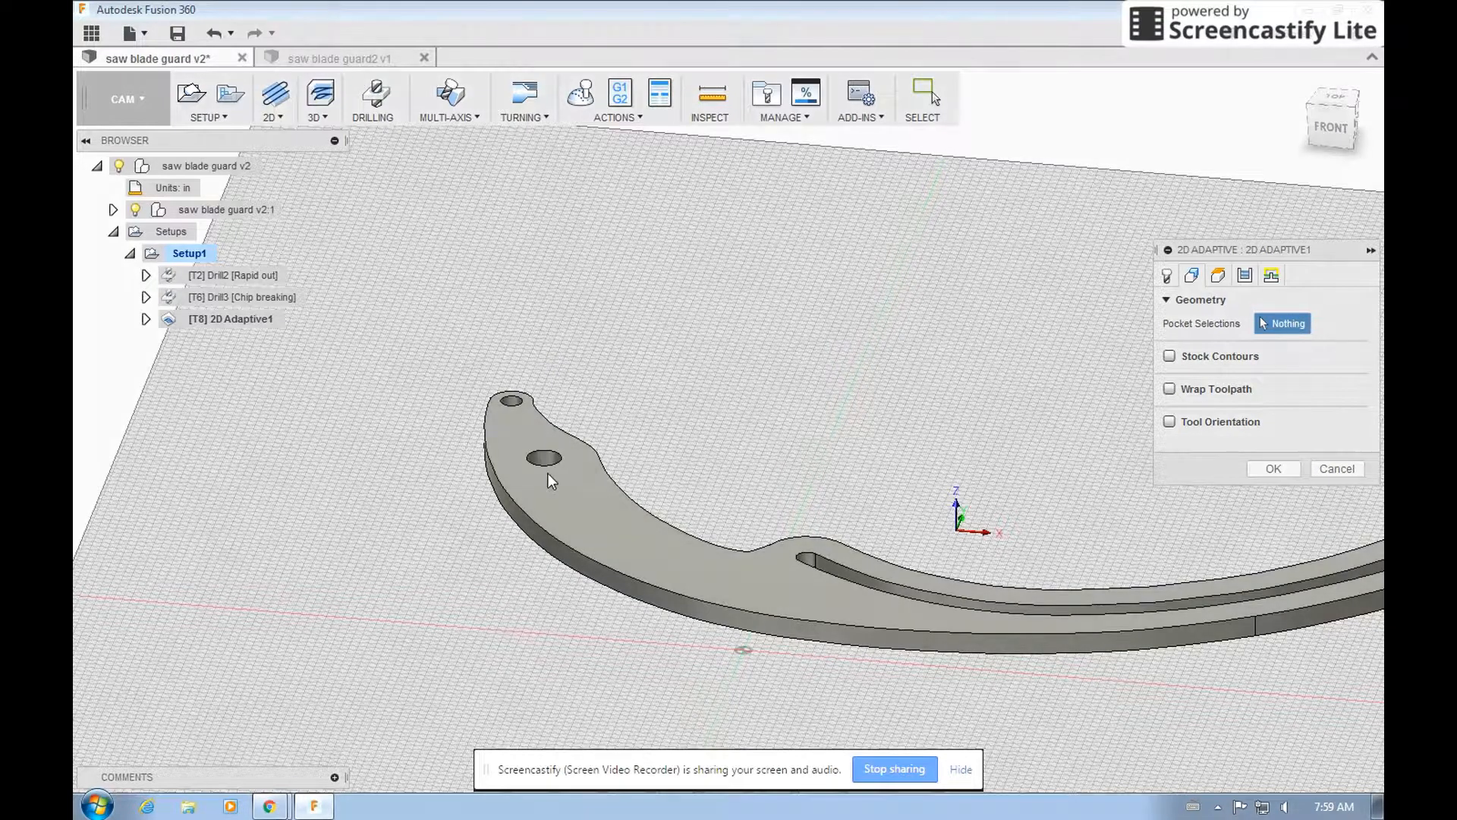
pyautogui.moveTo(1331, 114); pyautogui.dragTo(1330, 156)
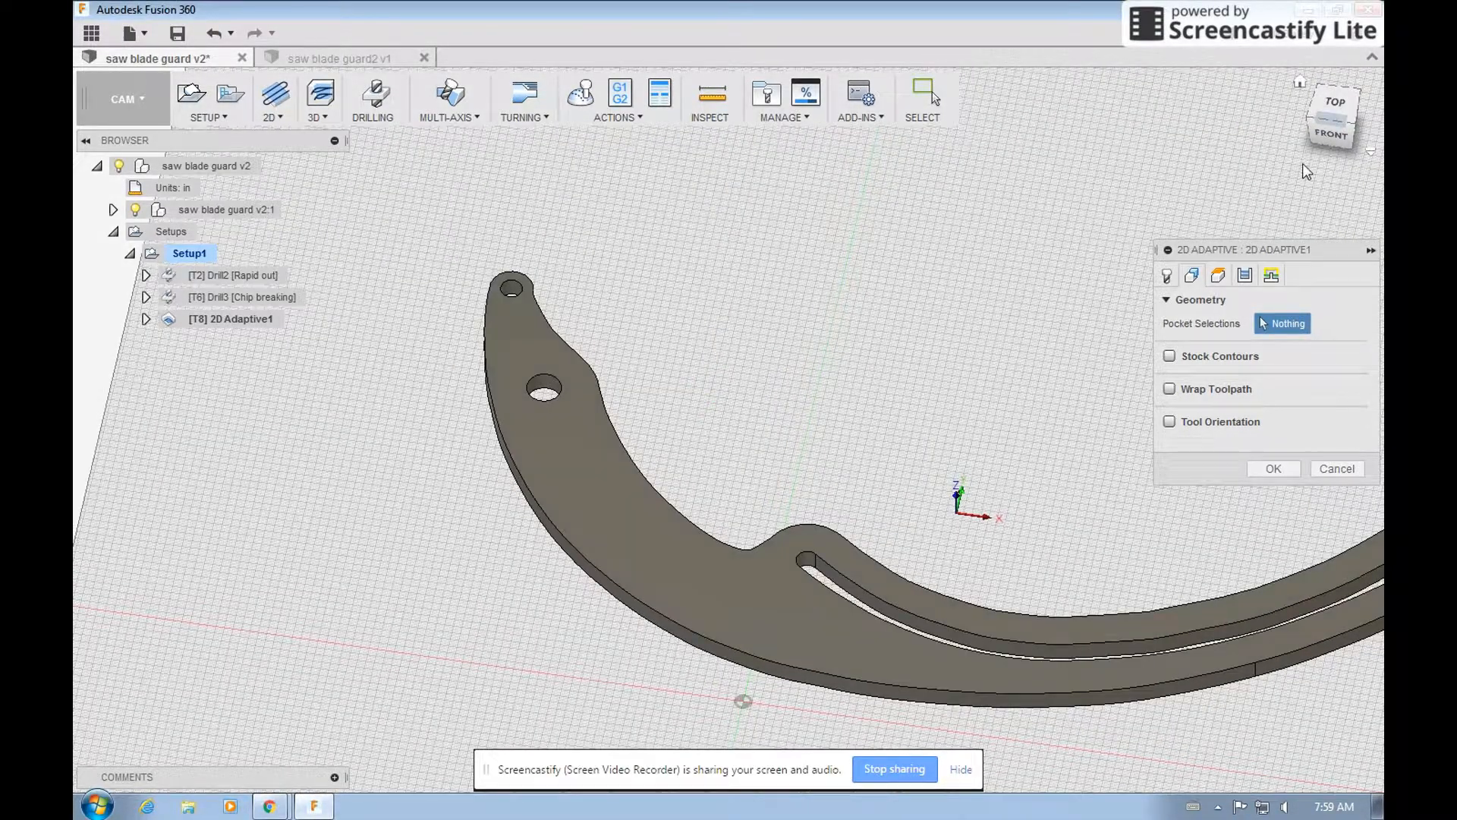
pyautogui.click(545, 394)
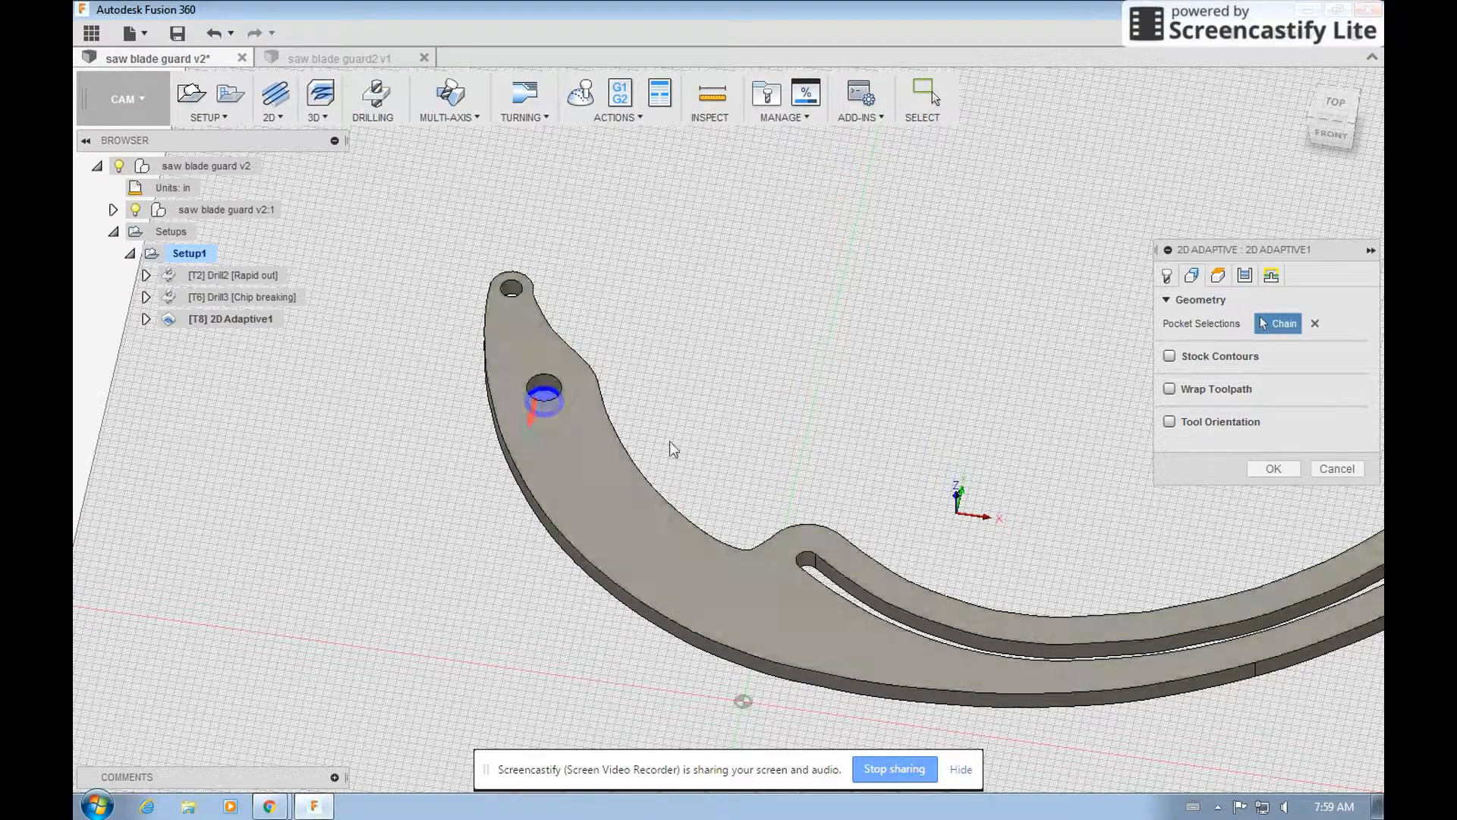
pyautogui.click(824, 571)
pyautogui.scroll(-1, 413, 438)
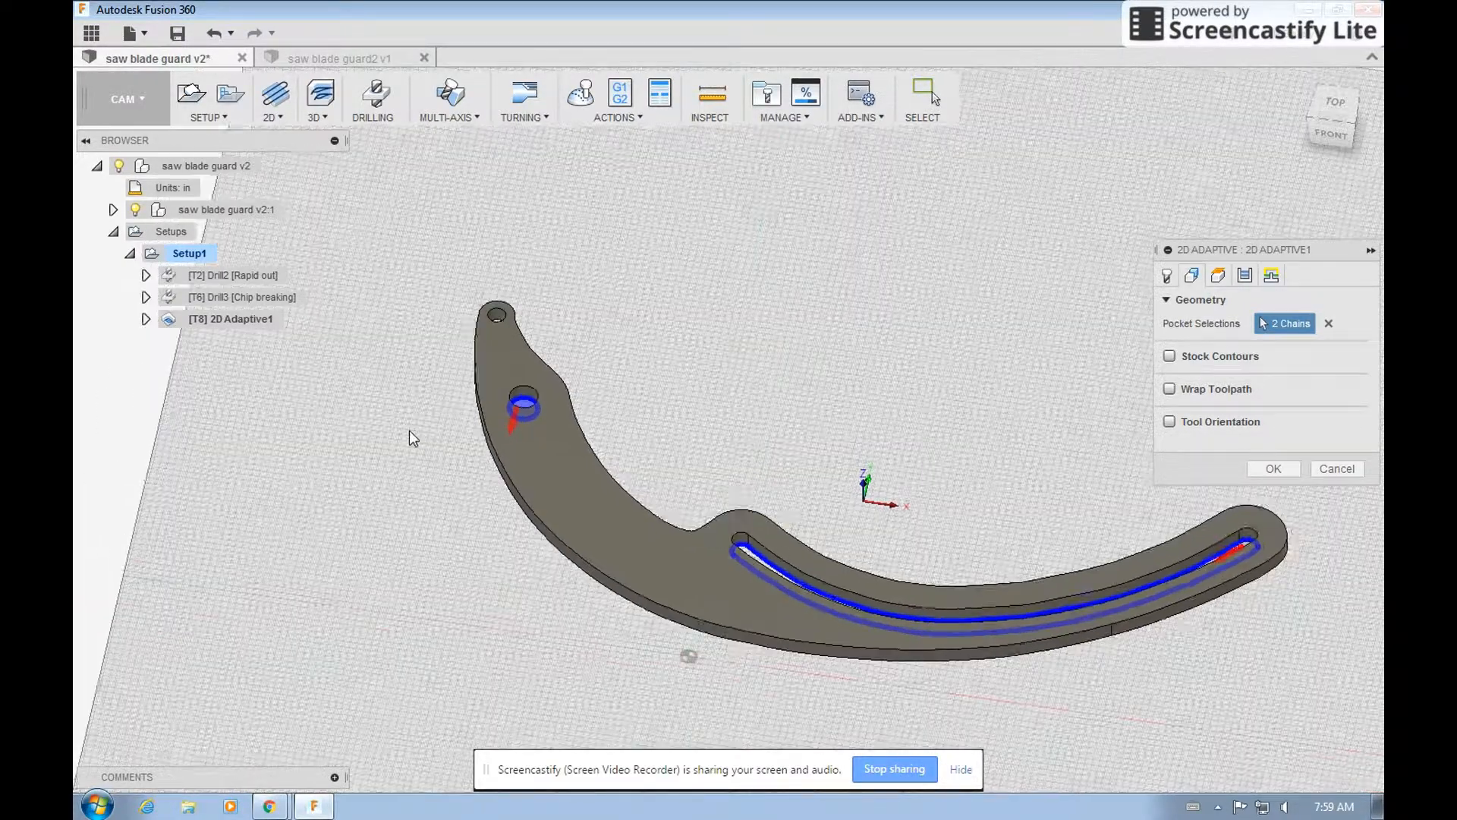
# Set the 2D Adaptive operation's bottom height offset from the selected contours to -0.0 in.
pyautogui.click(1218, 276)
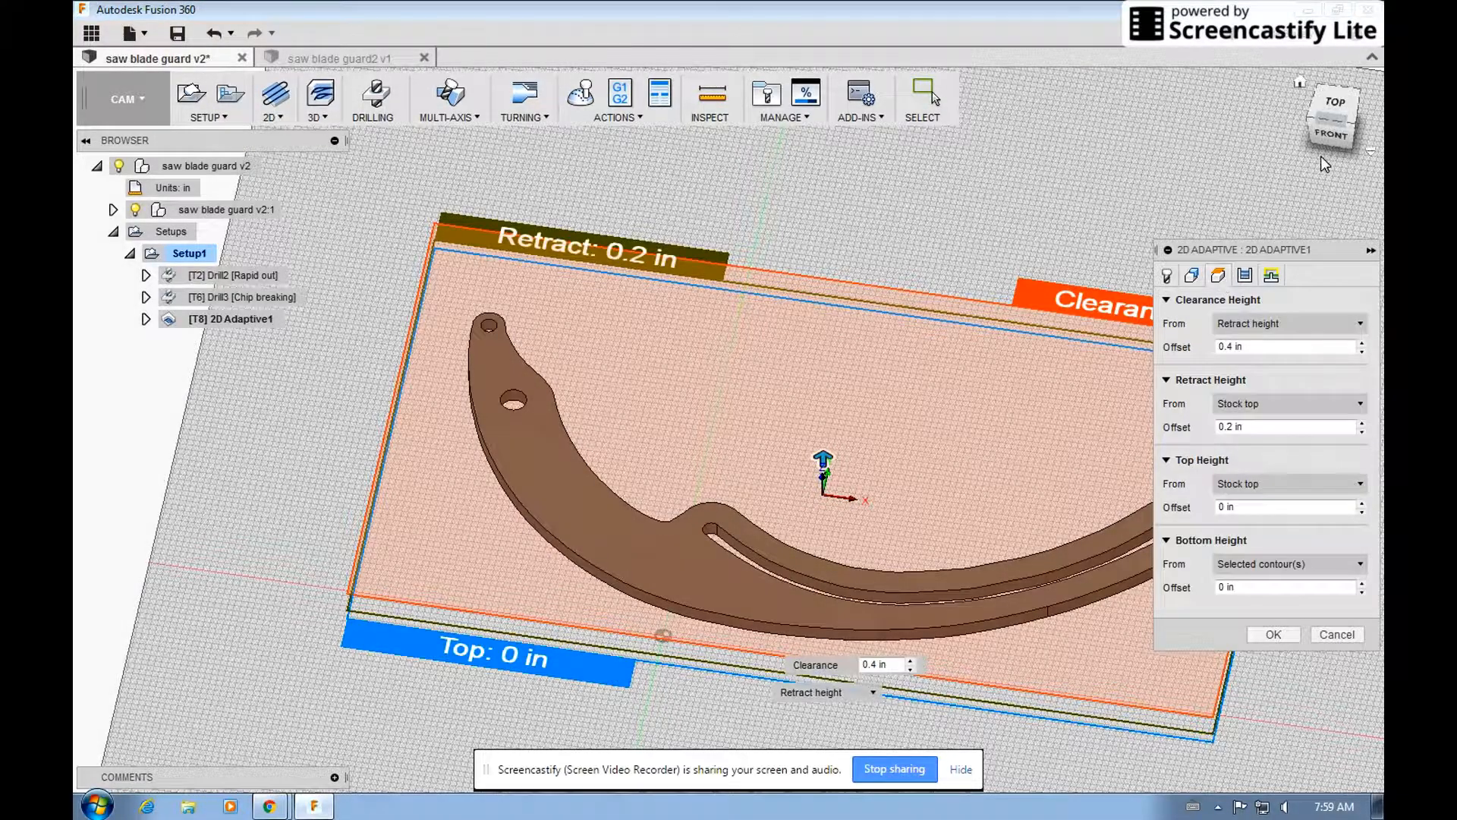
pyautogui.click(1329, 134)
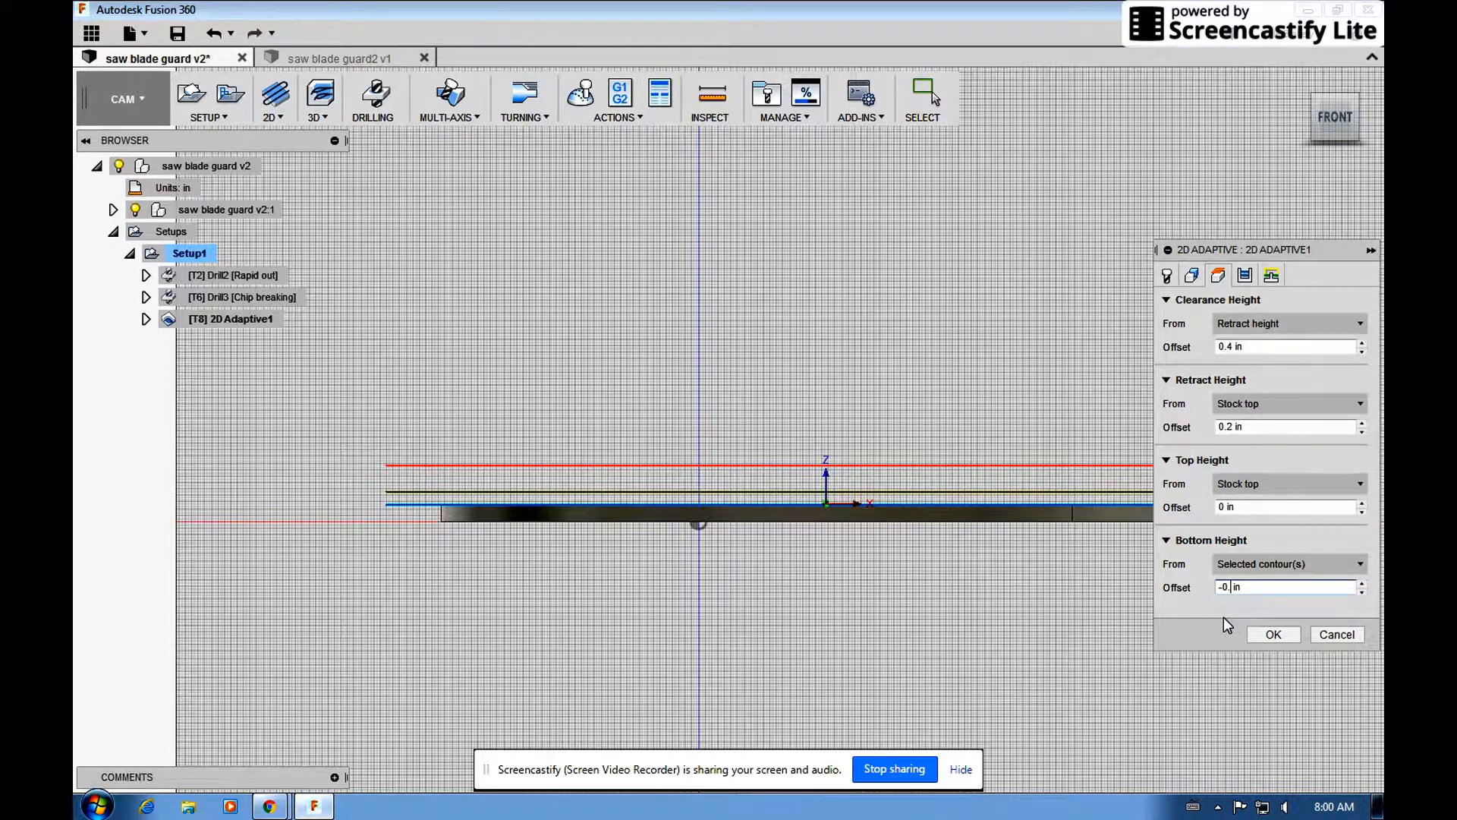
pyautogui.write('0')
# Pick the larger hole and the near end of the curved slot as predrill positions, and generate the 2D Adaptive toolpath.
pyautogui.click(1271, 275)
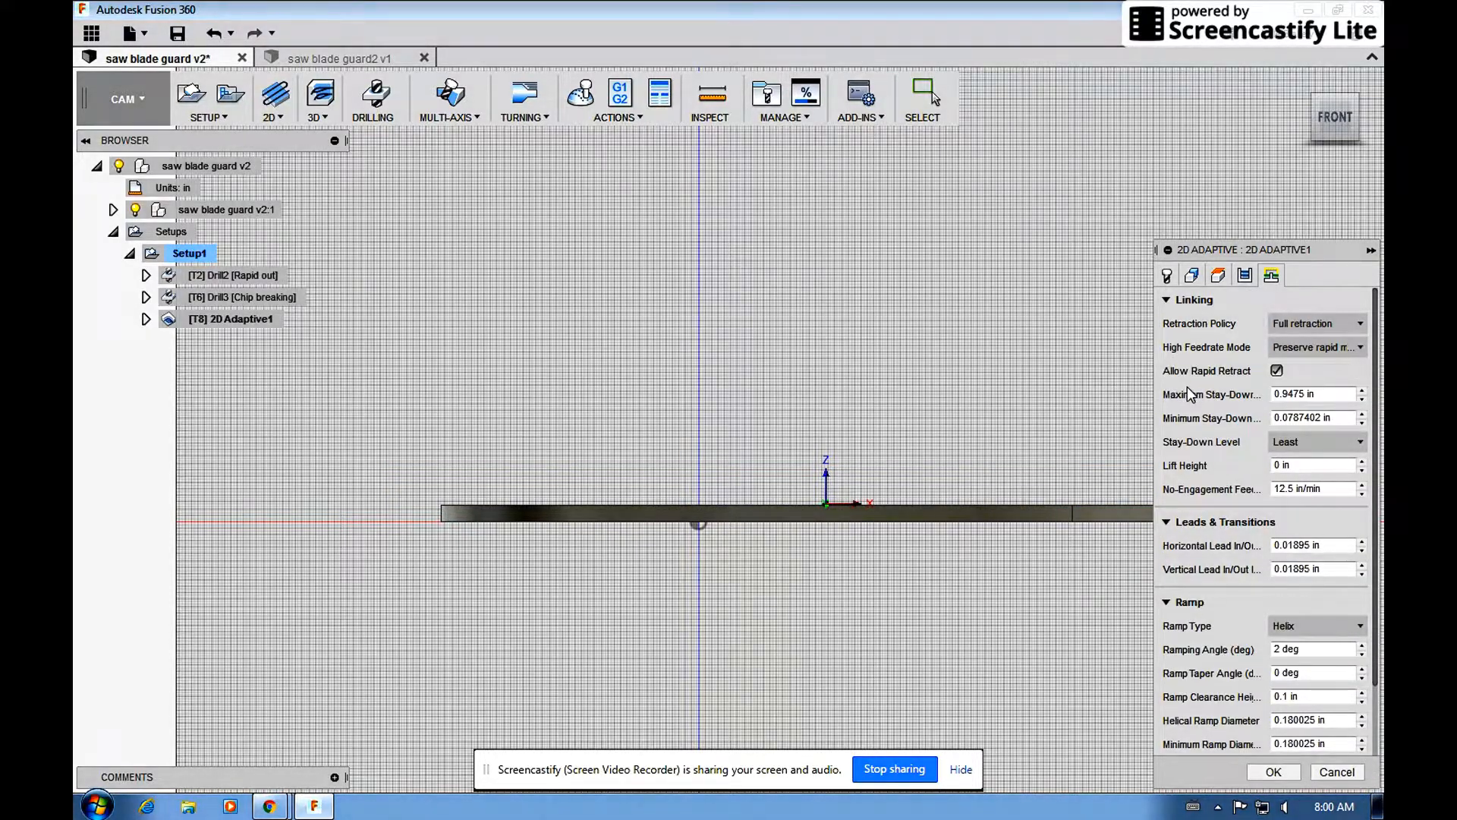
pyautogui.scroll(-2, 1189, 390)
pyautogui.scroll(-1, 1190, 387)
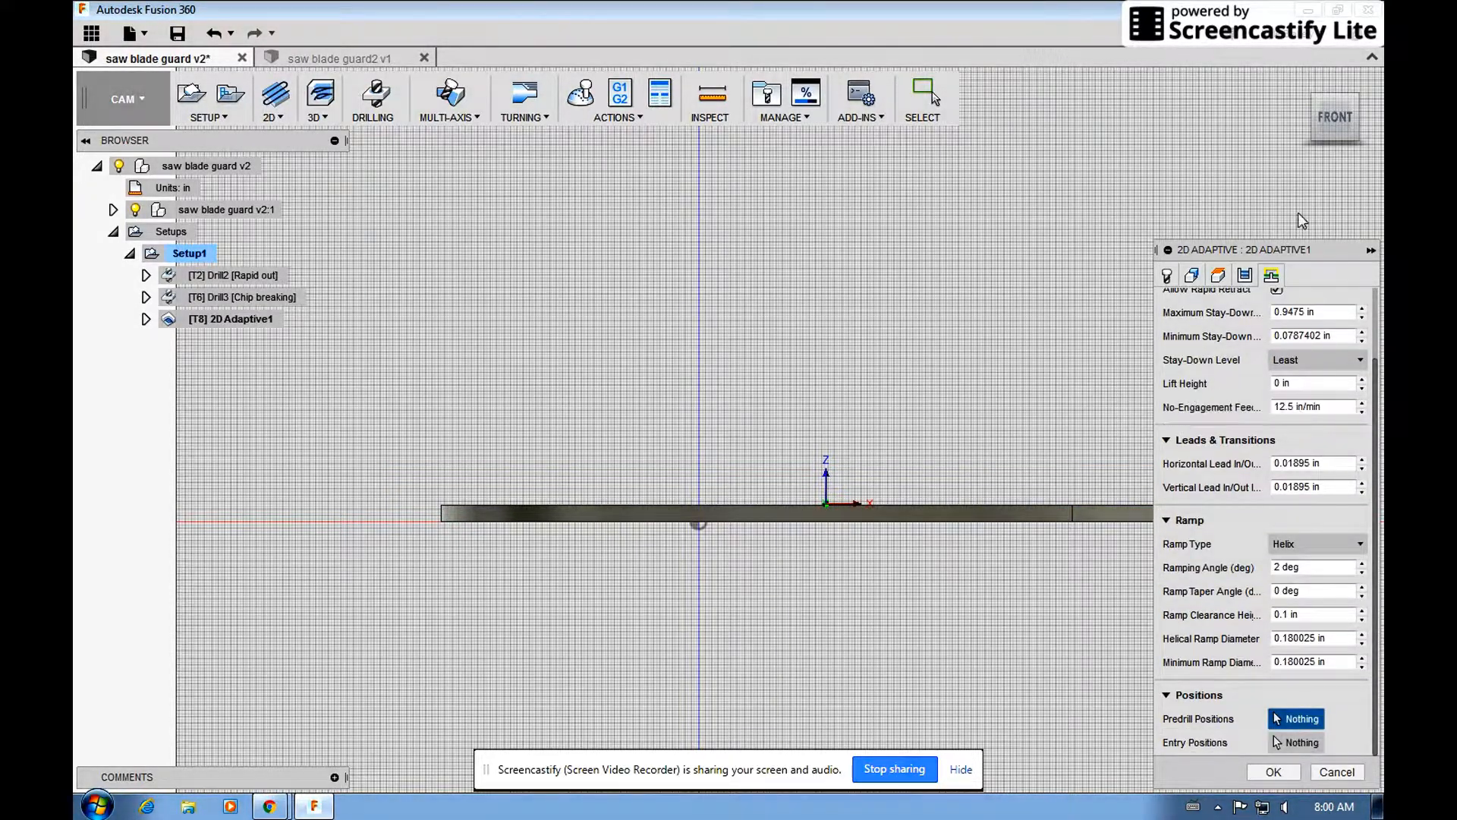
pyautogui.moveTo(1333, 125); pyautogui.dragTo(1312, 187)
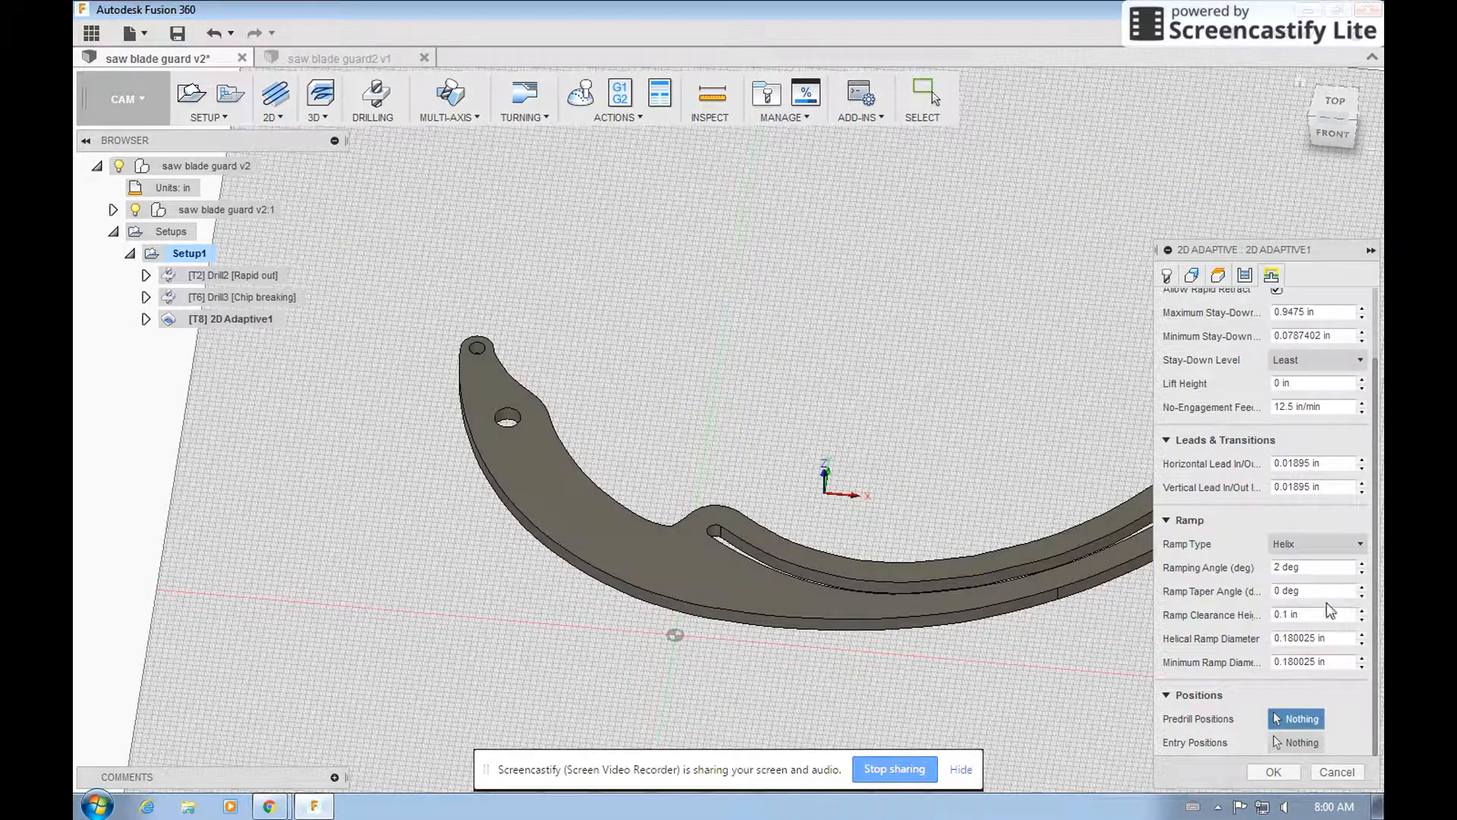
pyautogui.click(1307, 717)
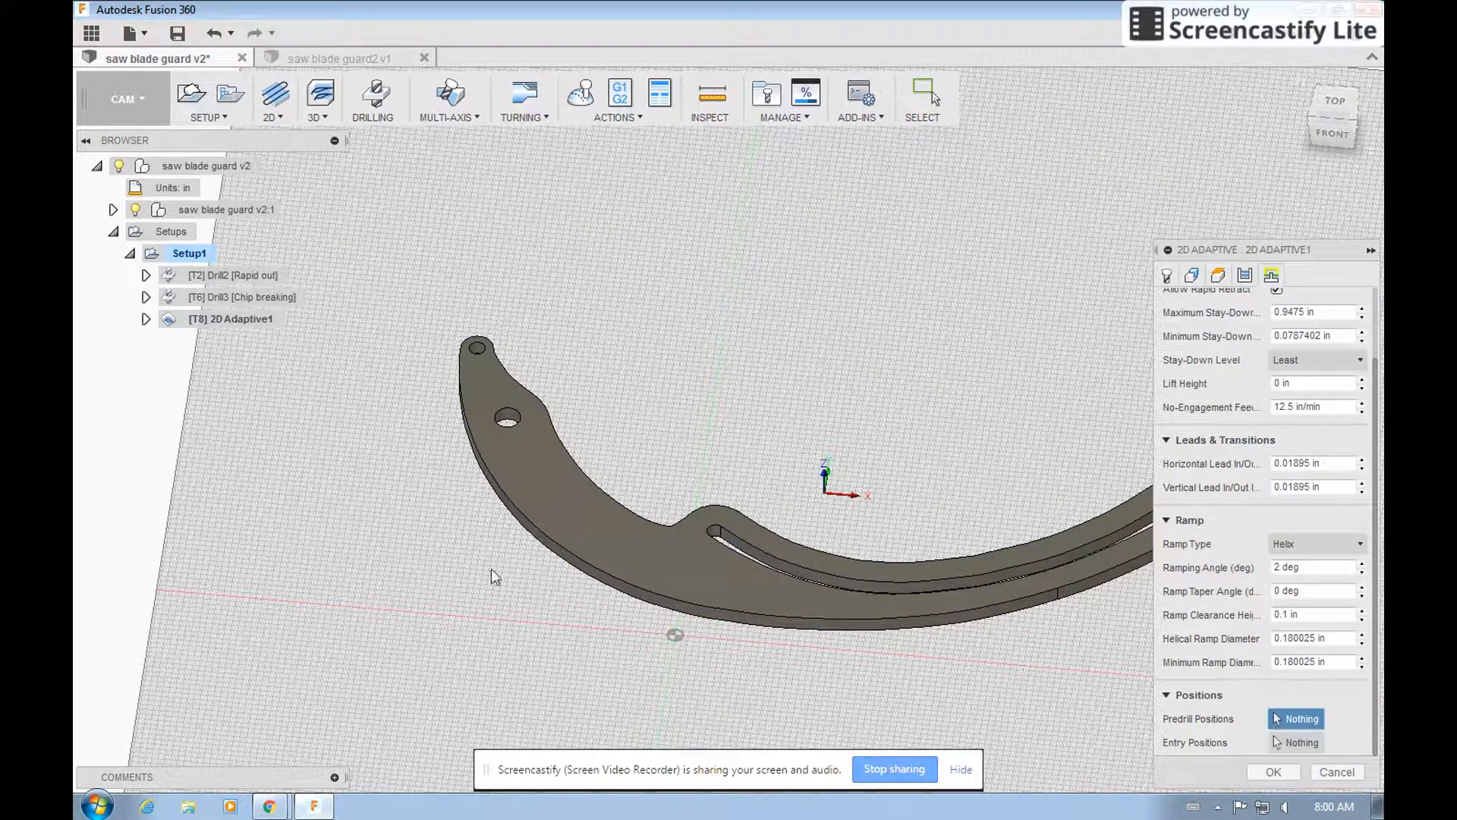
pyautogui.click(507, 417)
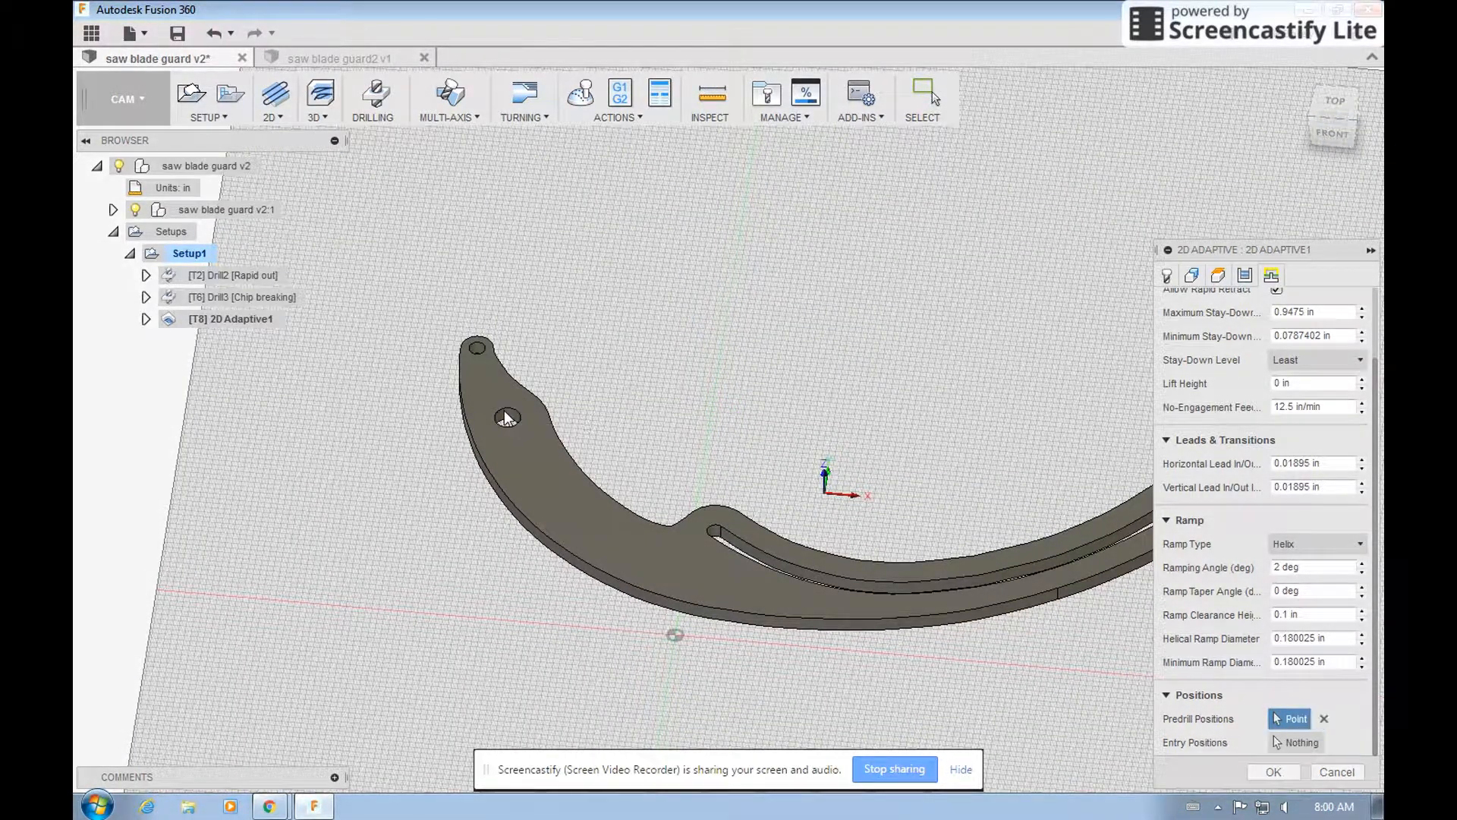
pyautogui.click(713, 529)
pyautogui.click(1271, 772)
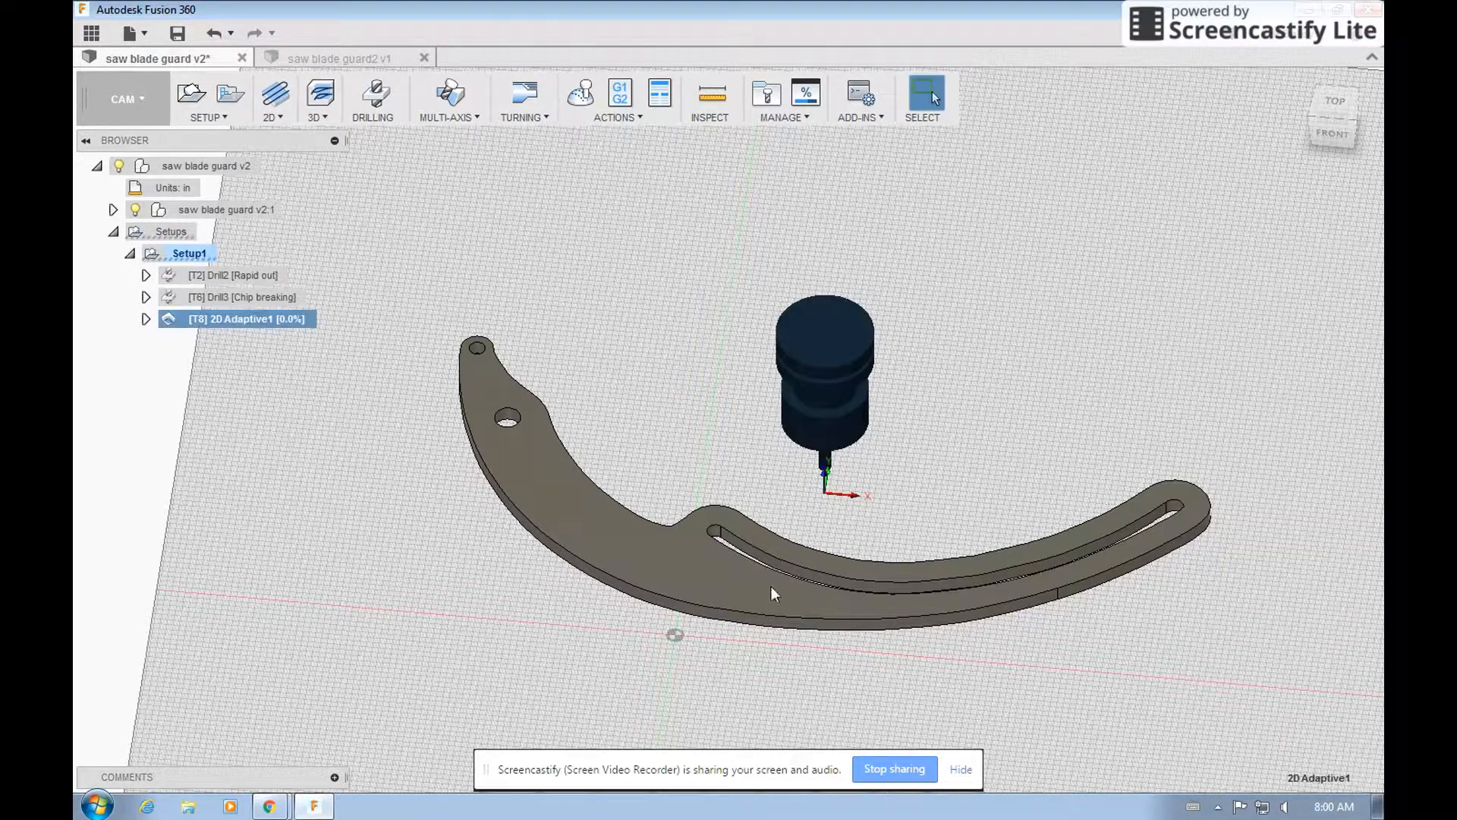
# Inspect the 2D Adaptive toolpath at the larger hole, and play the machining simulation of all Setup1 operations.
pyautogui.click(1337, 100)
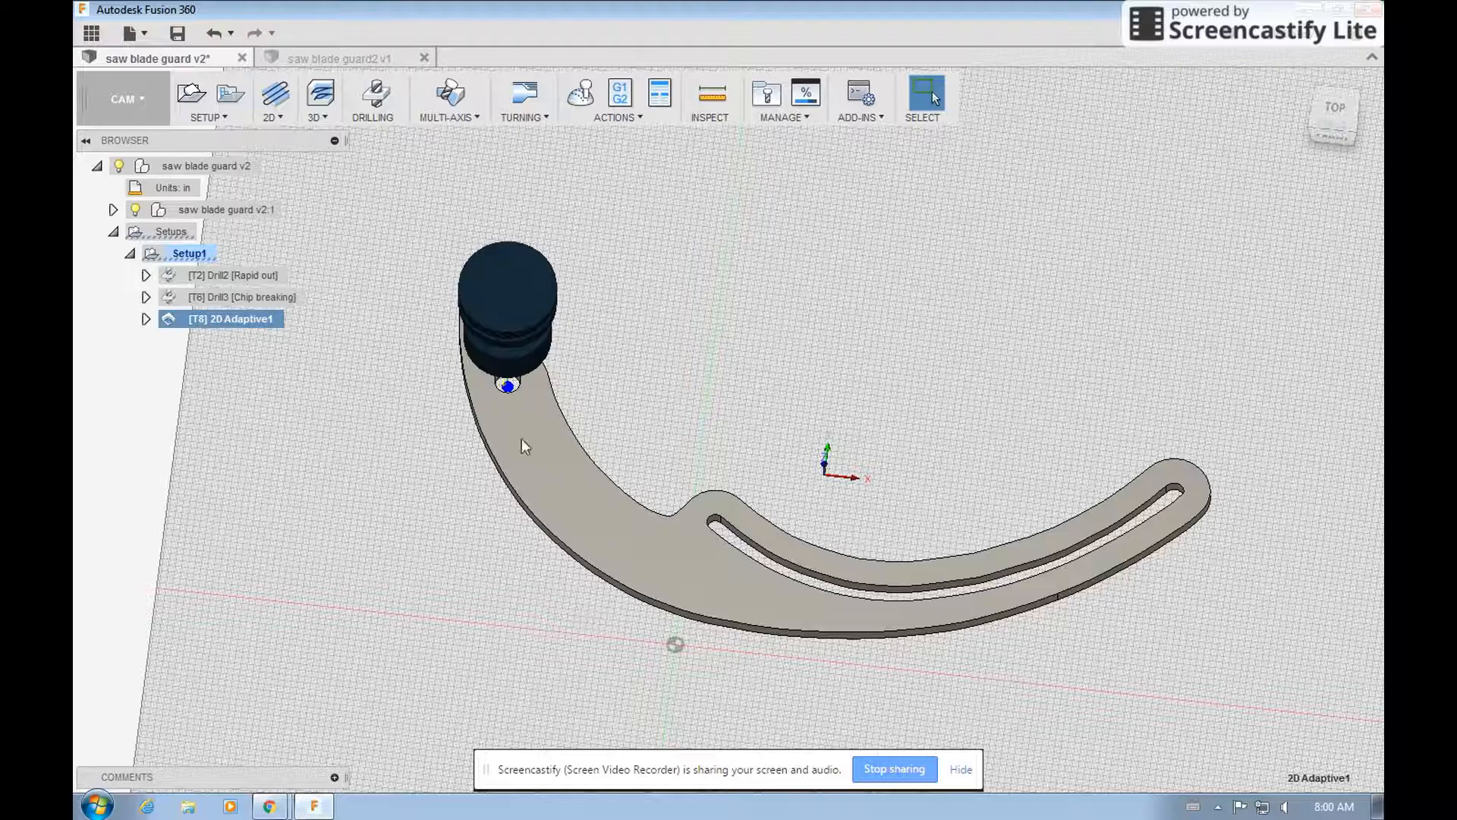
pyautogui.scroll(8, 493, 414)
pyautogui.scroll(-8, 514, 406)
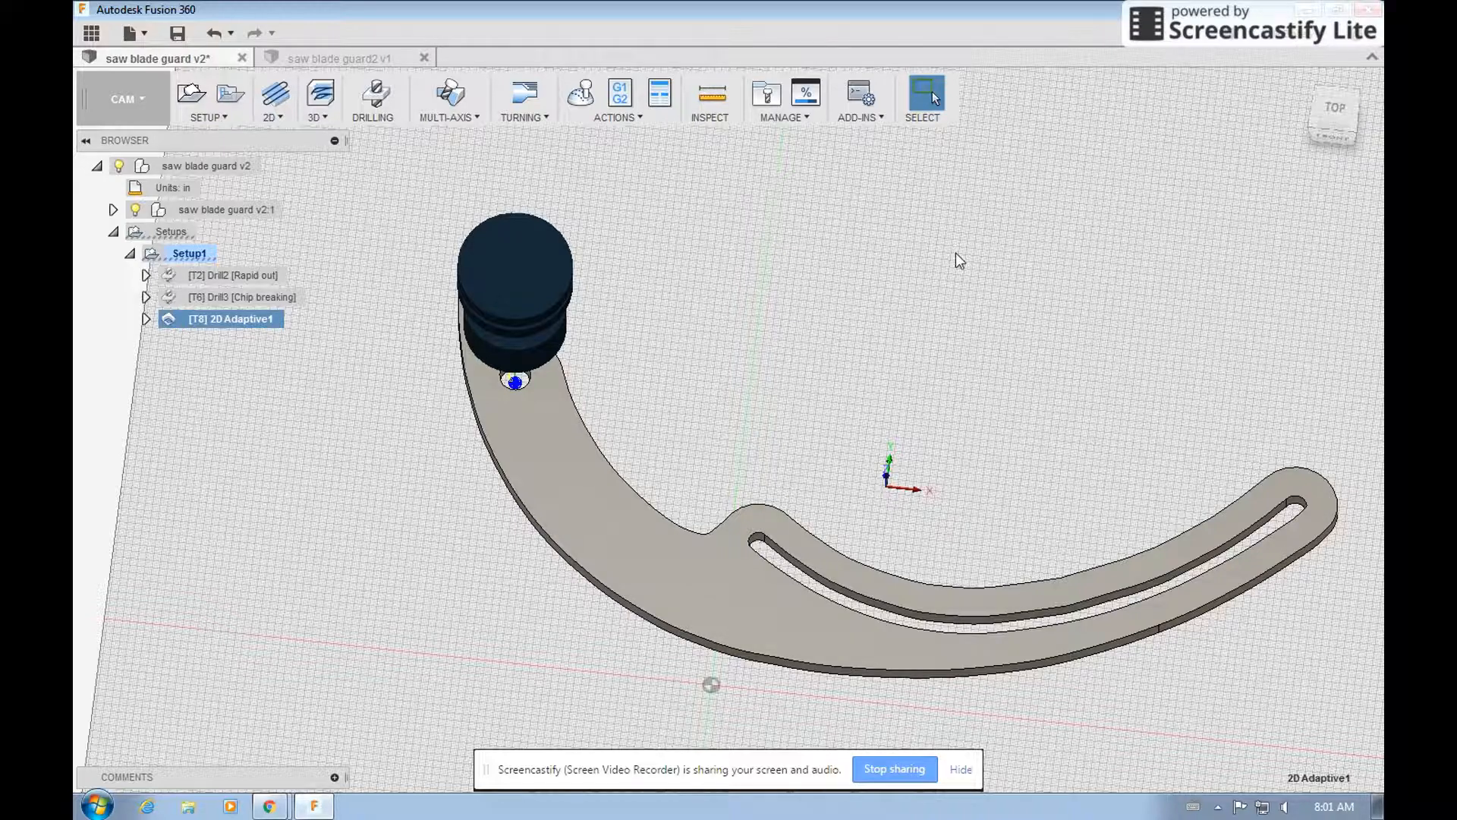
pyautogui.scroll(-1, 916, 435)
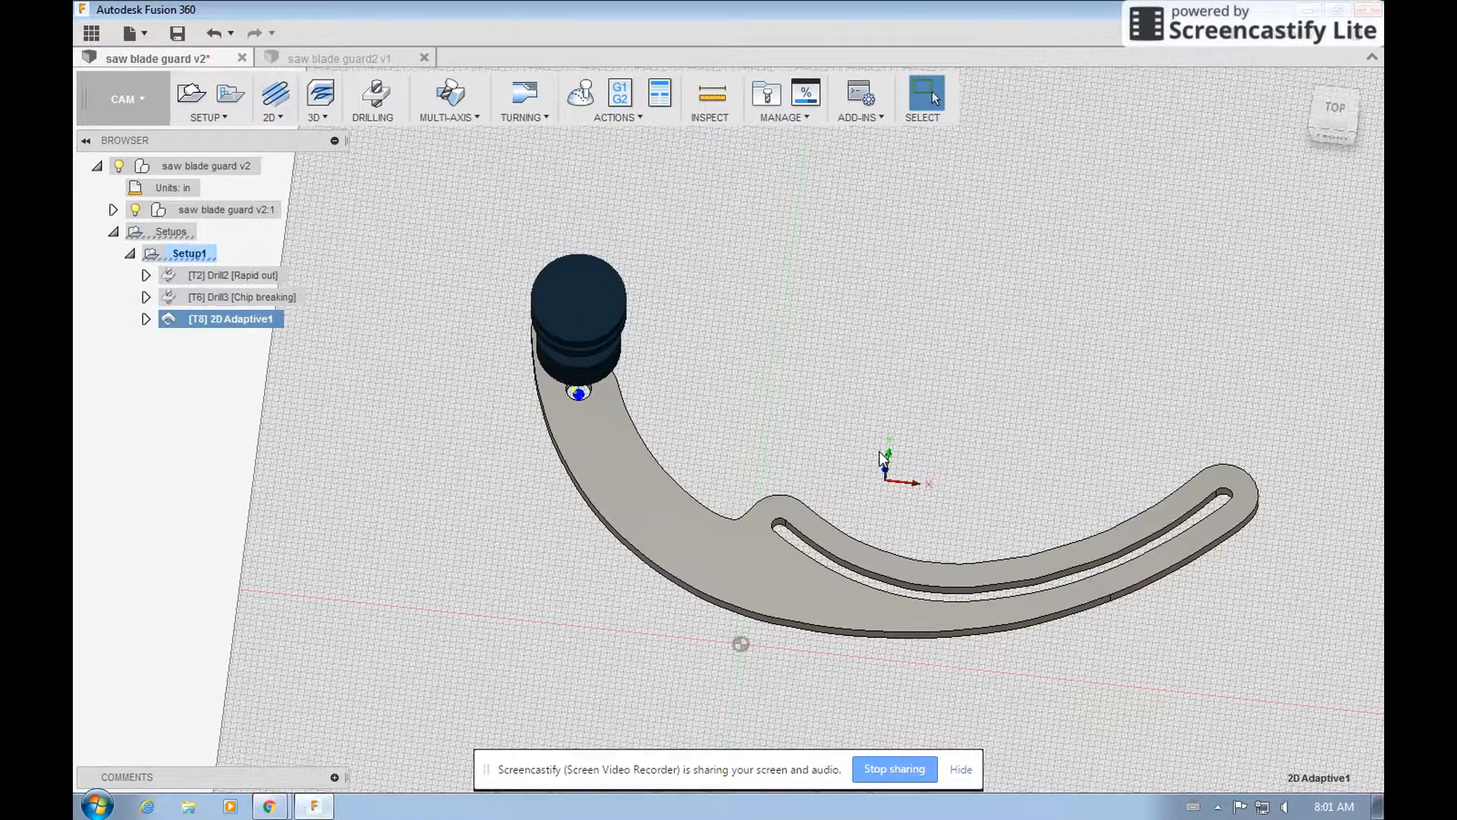
pyautogui.click(1333, 136)
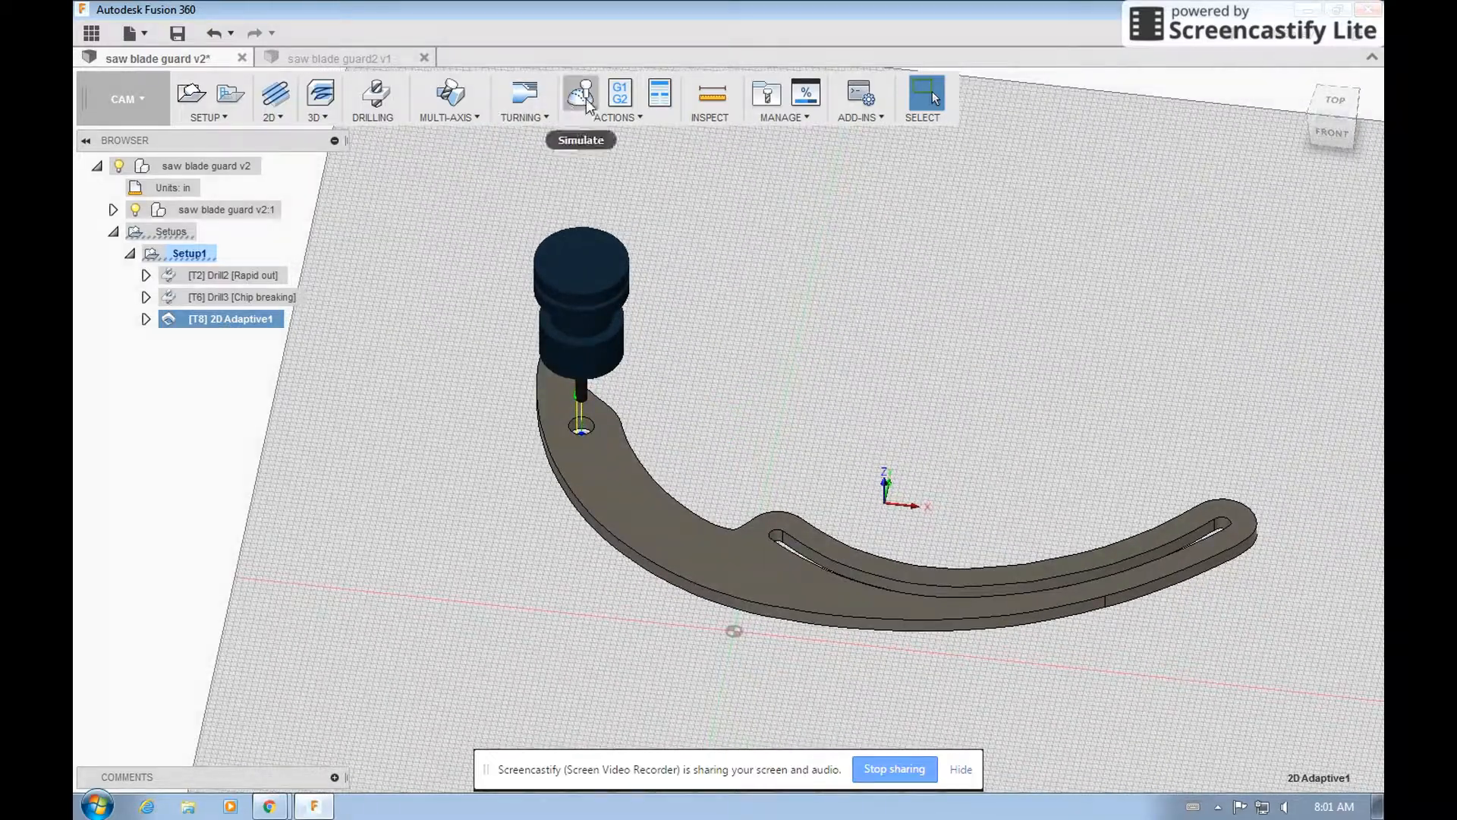
pyautogui.click(174, 275)
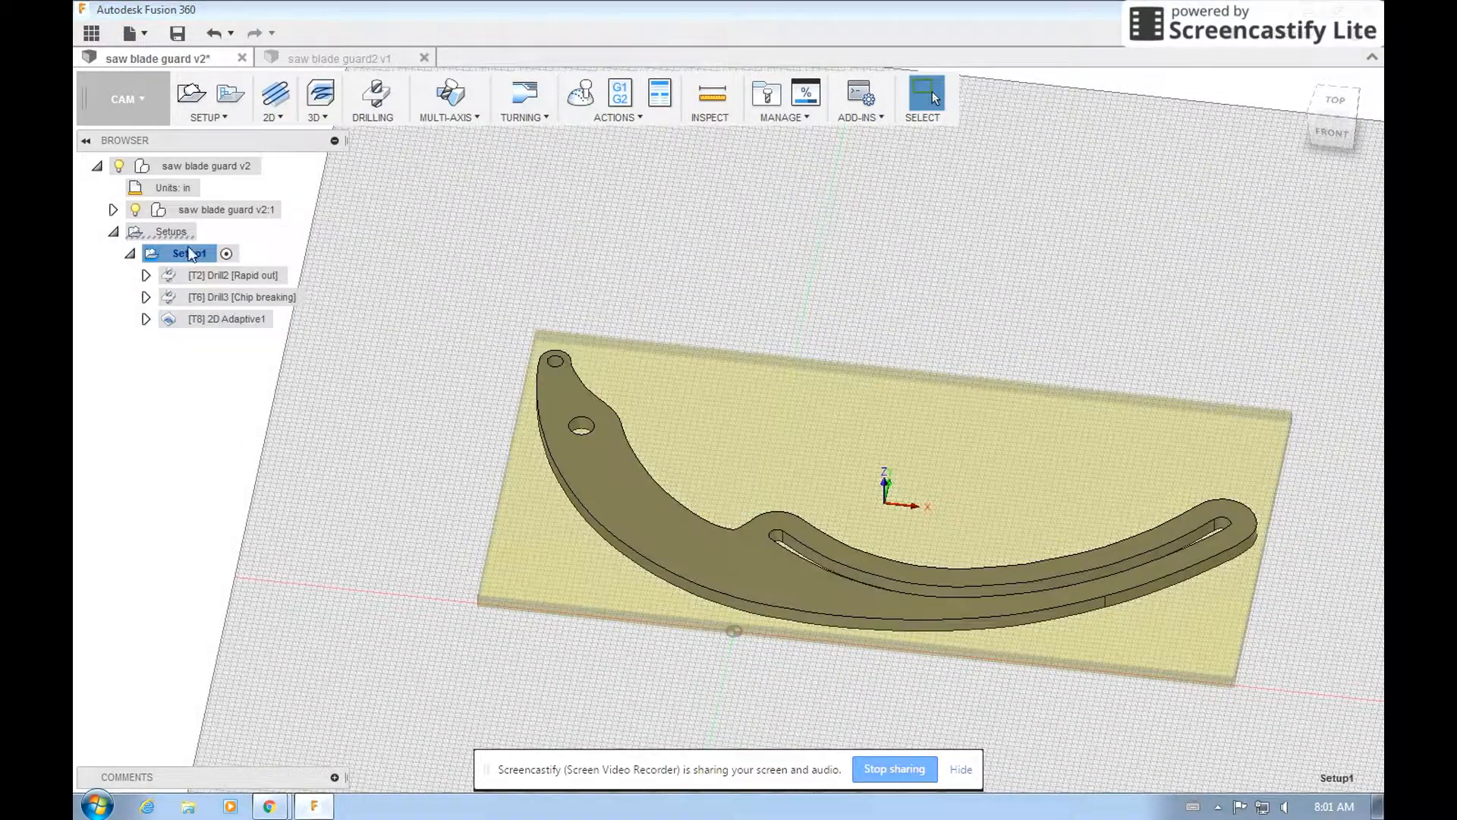
pyautogui.click(580, 92)
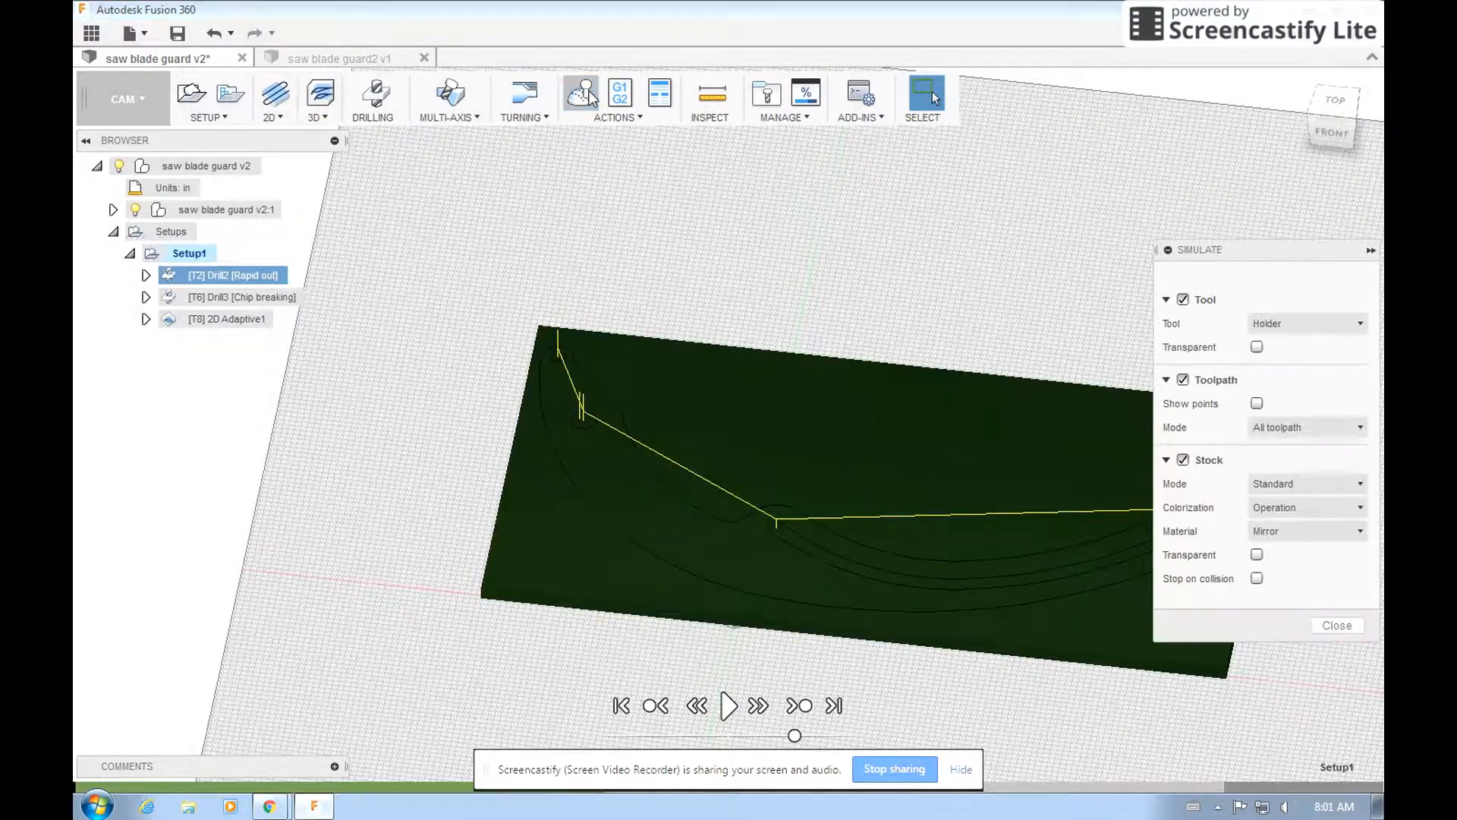
pyautogui.click(729, 706)
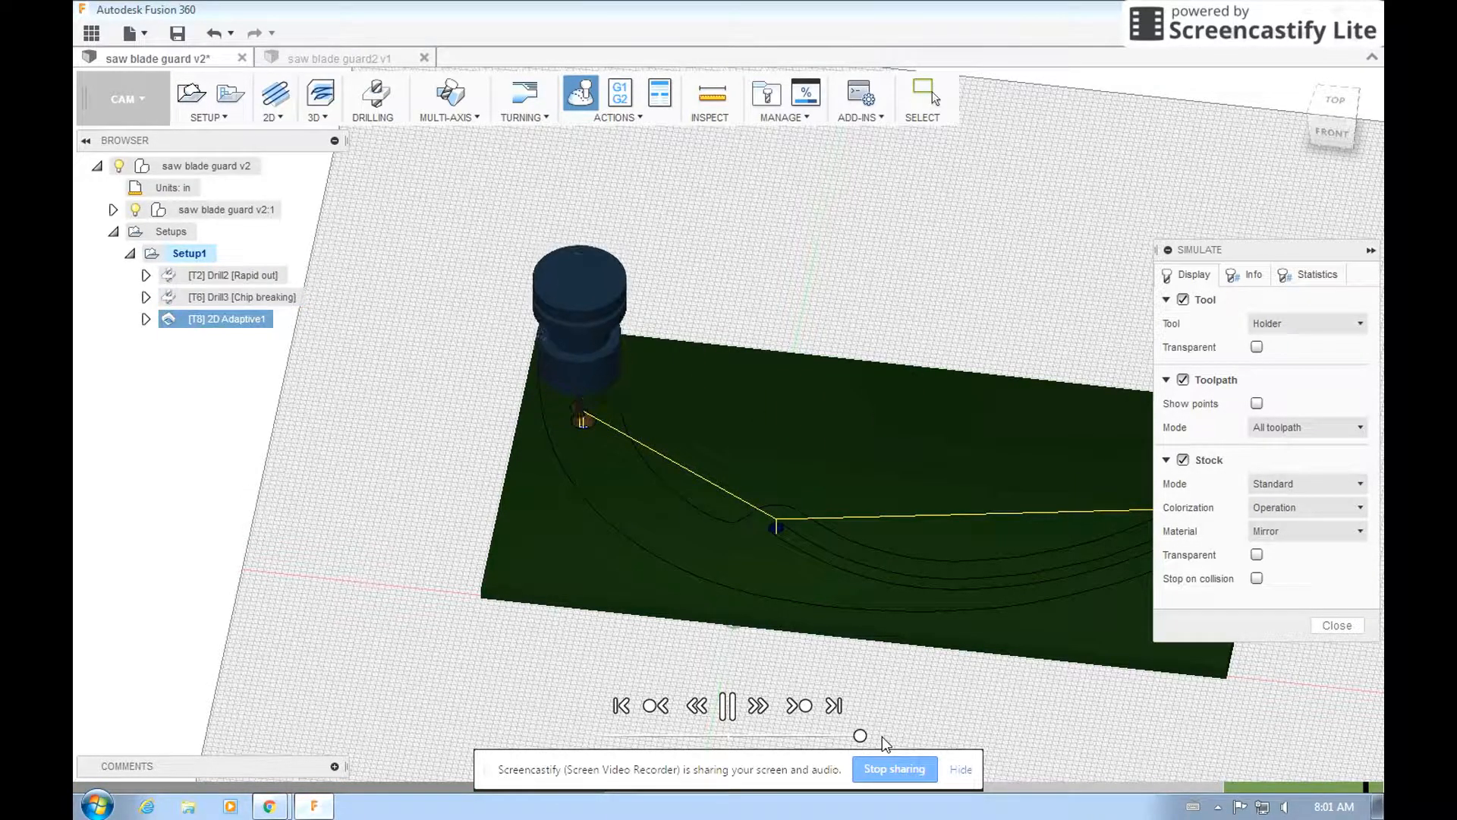
pyautogui.click(1335, 624)
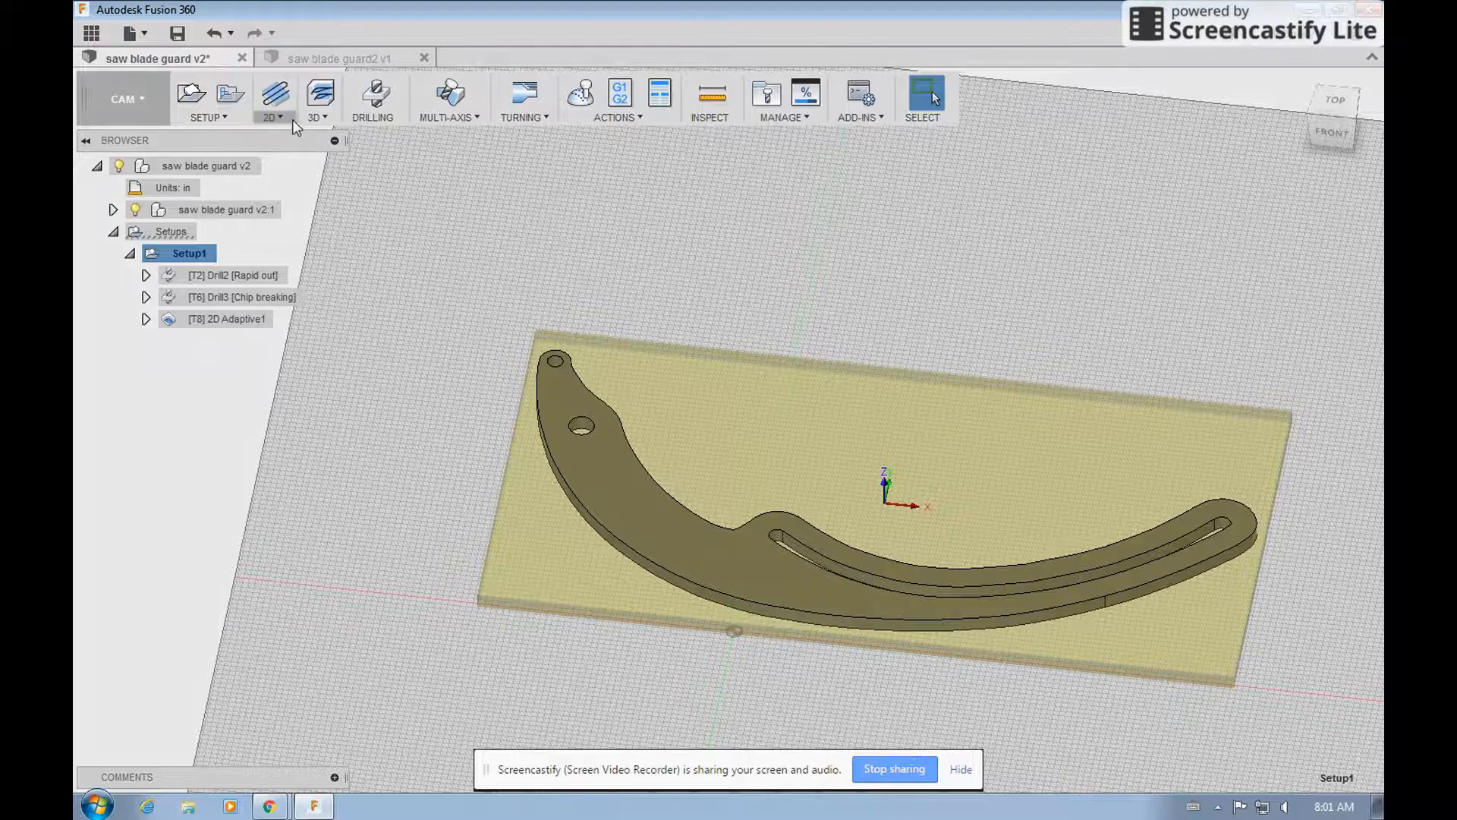
# Create a second 2D Adaptive operation using tool 10, the Ø1/8" ball mill from the local library, with Ball added to the tool-type filter.
pyautogui.click(315, 114)
pyautogui.click(314, 139)
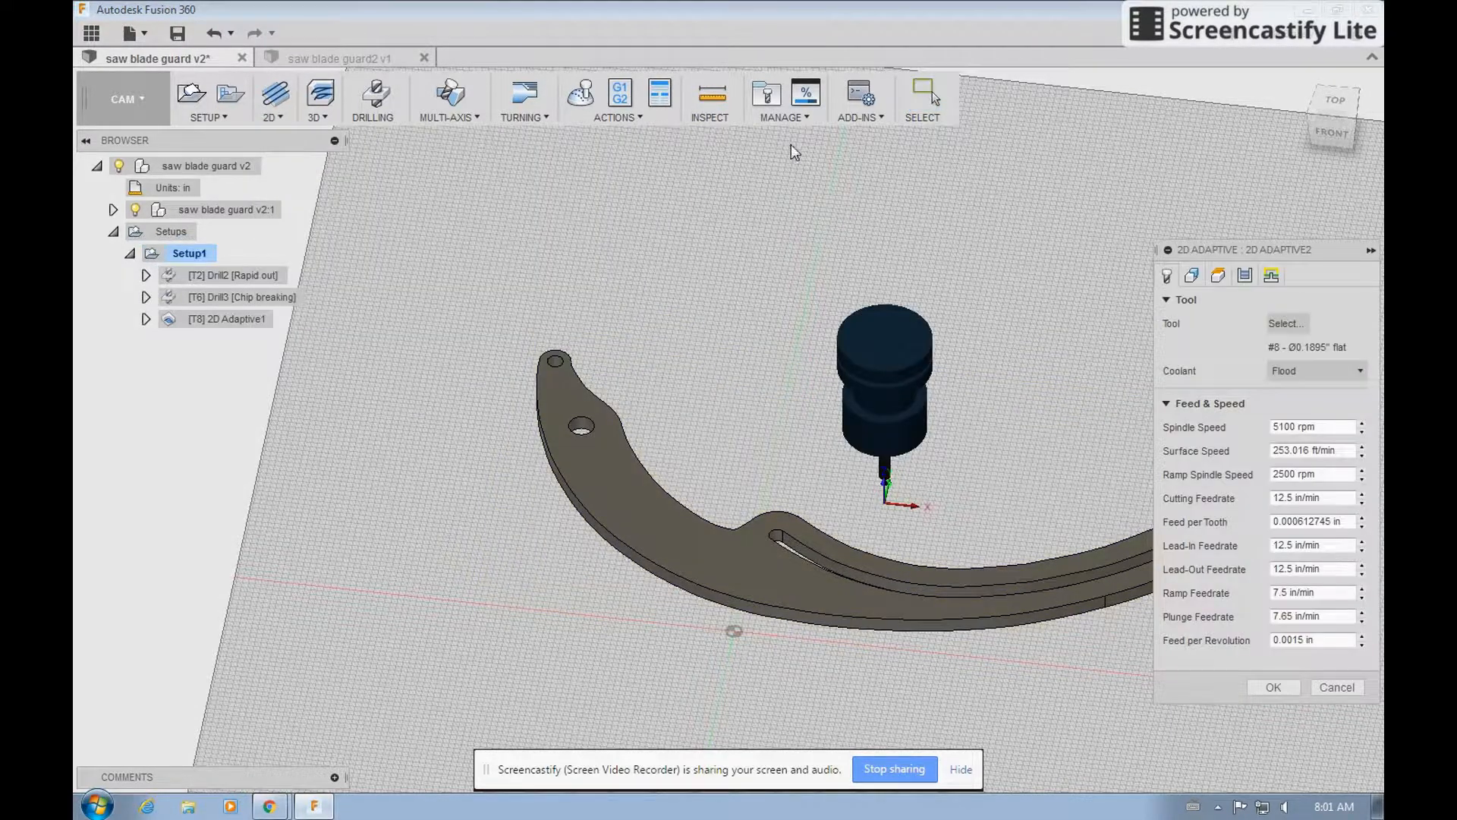
pyautogui.click(1283, 324)
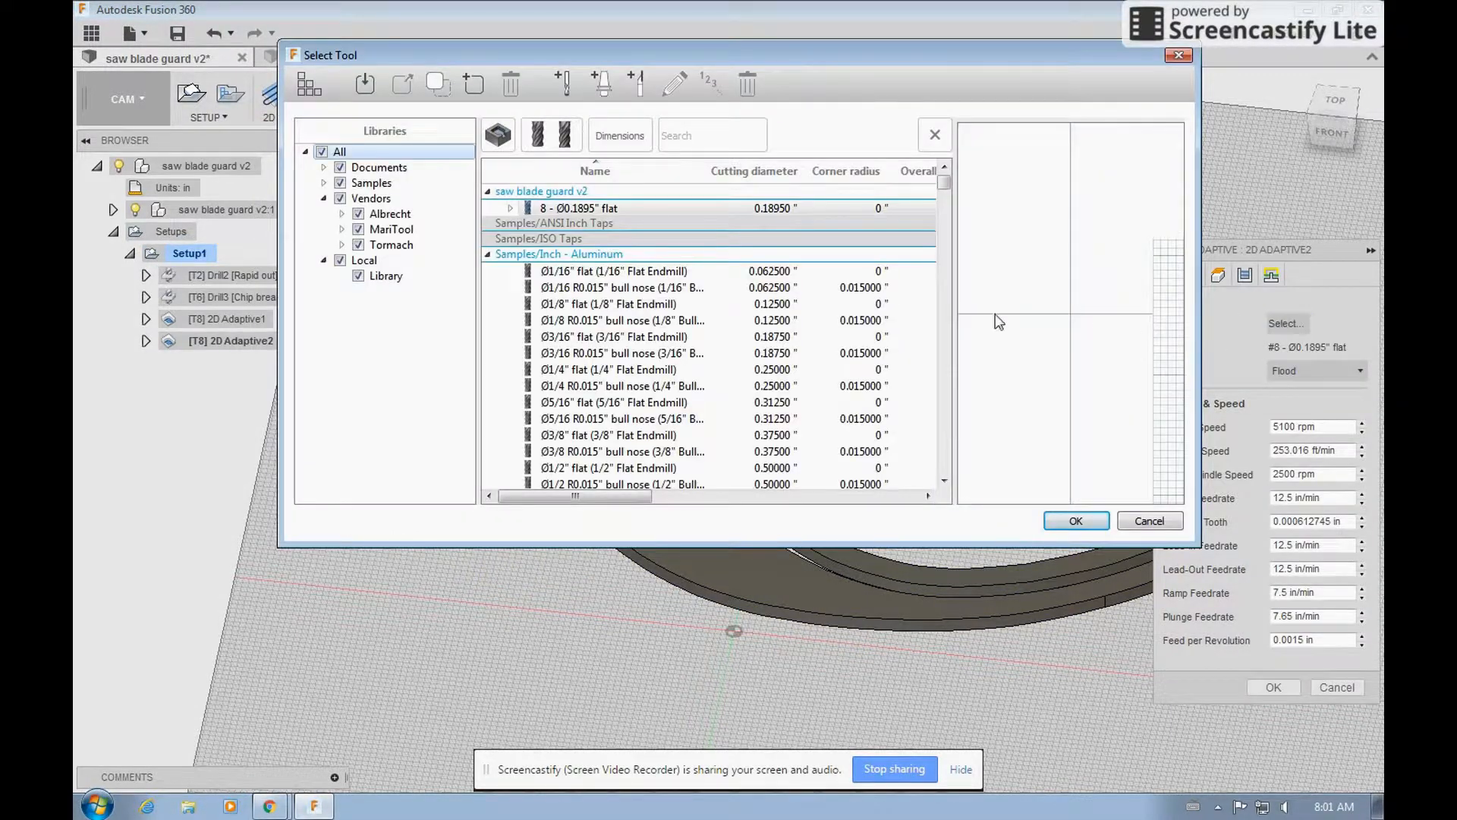
pyautogui.click(387, 278)
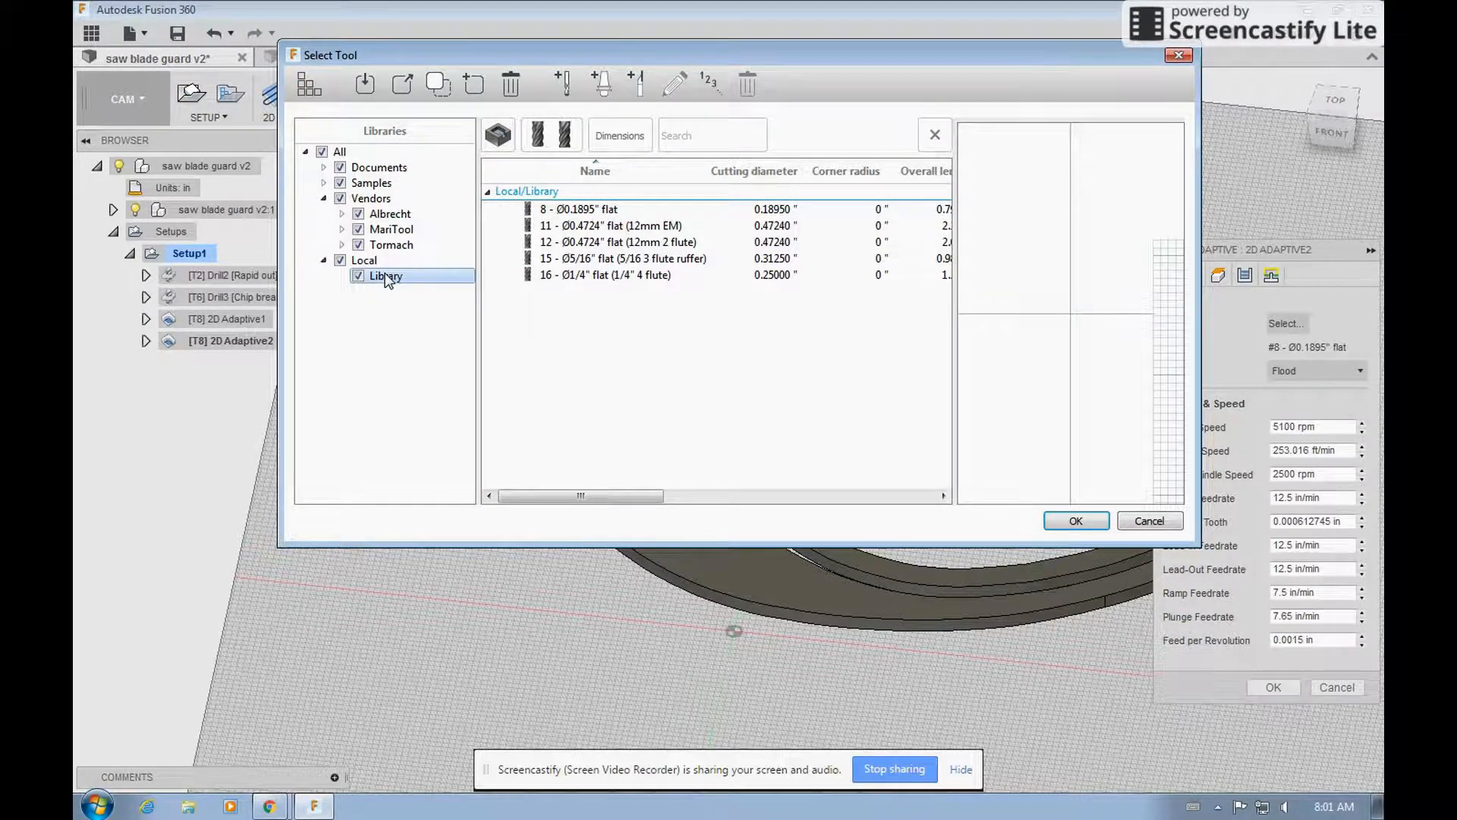
pyautogui.click(500, 135)
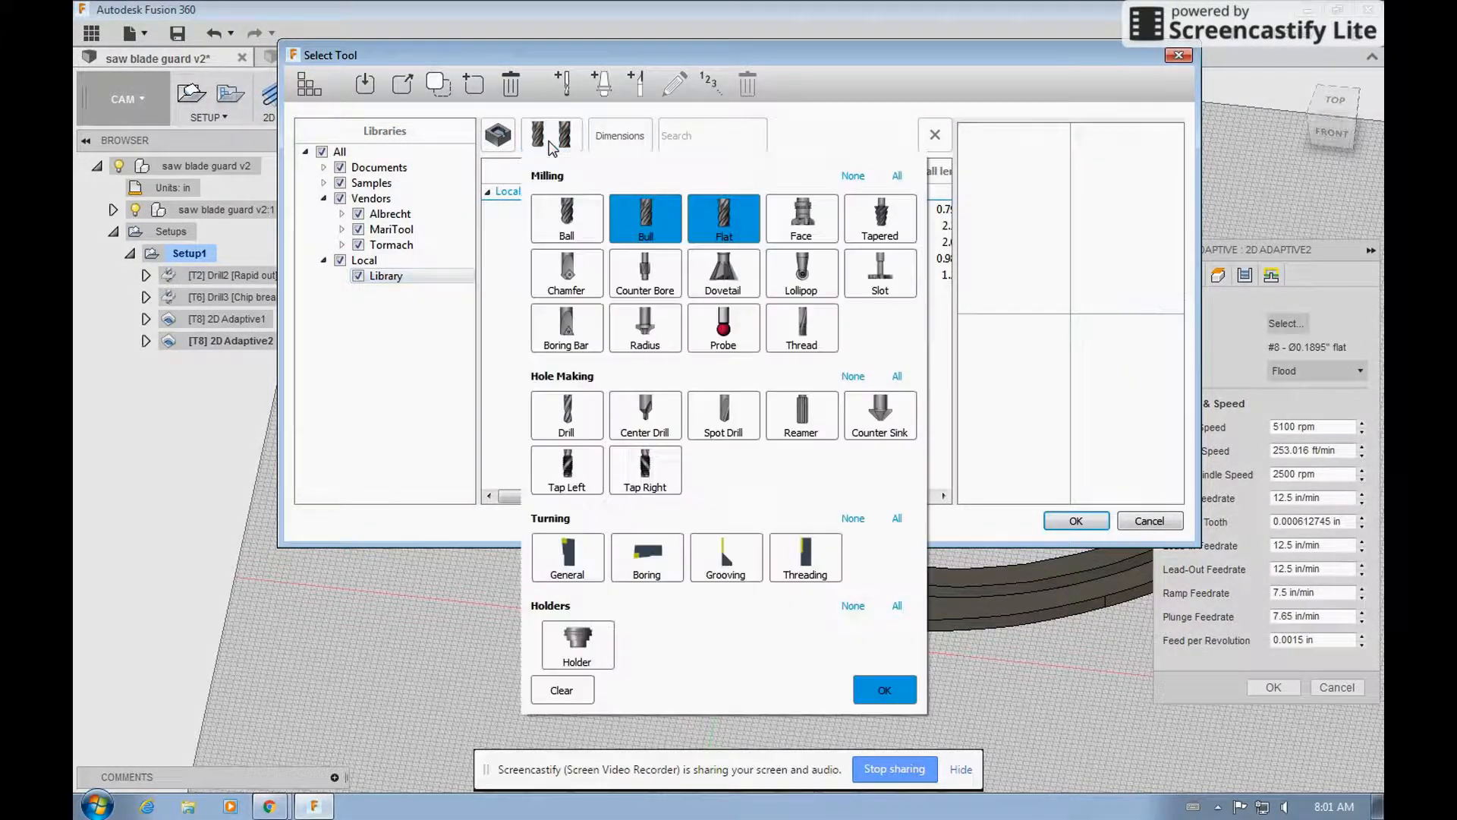
pyautogui.click(561, 209)
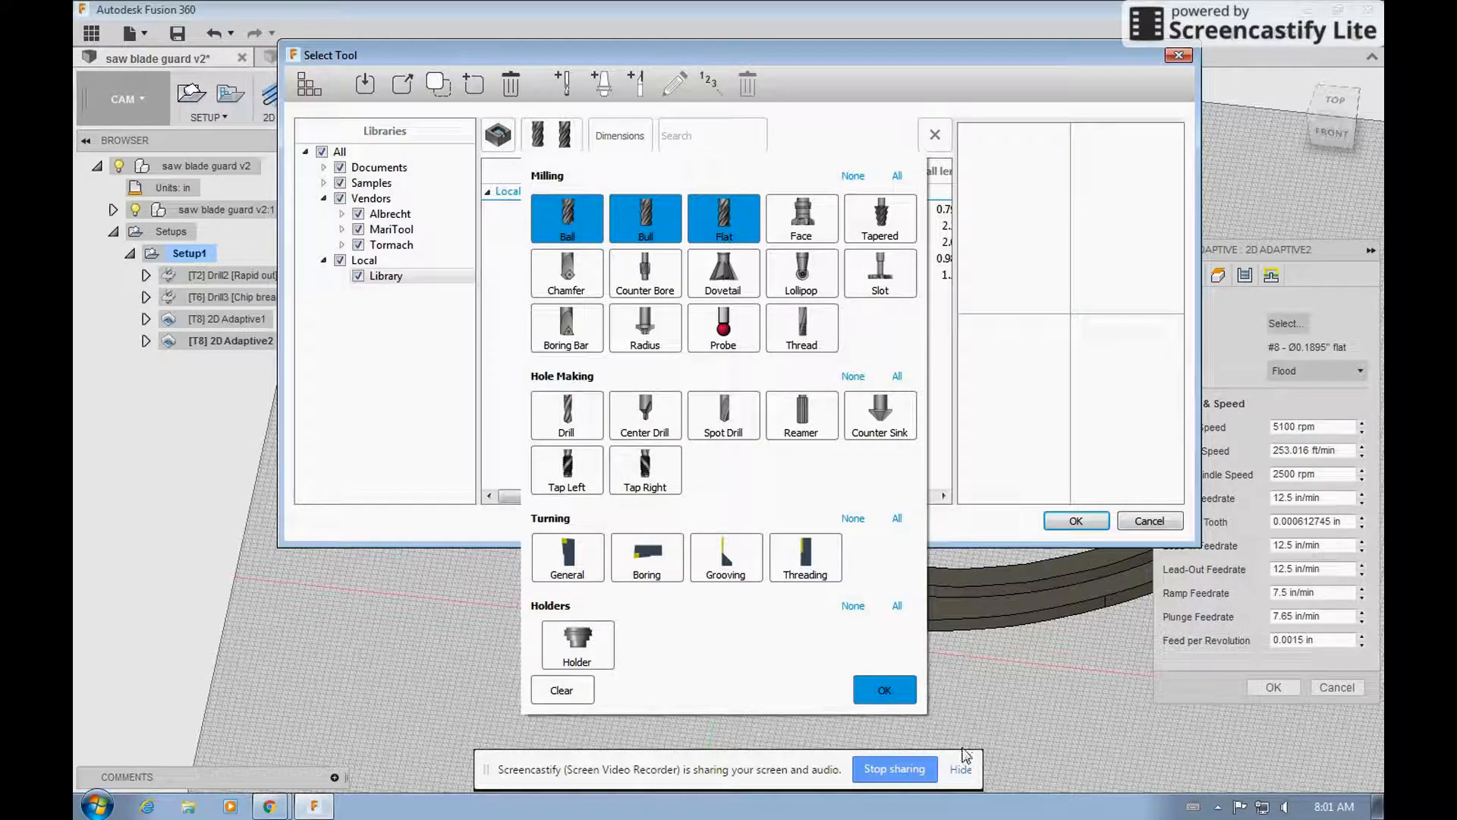
pyautogui.click(884, 689)
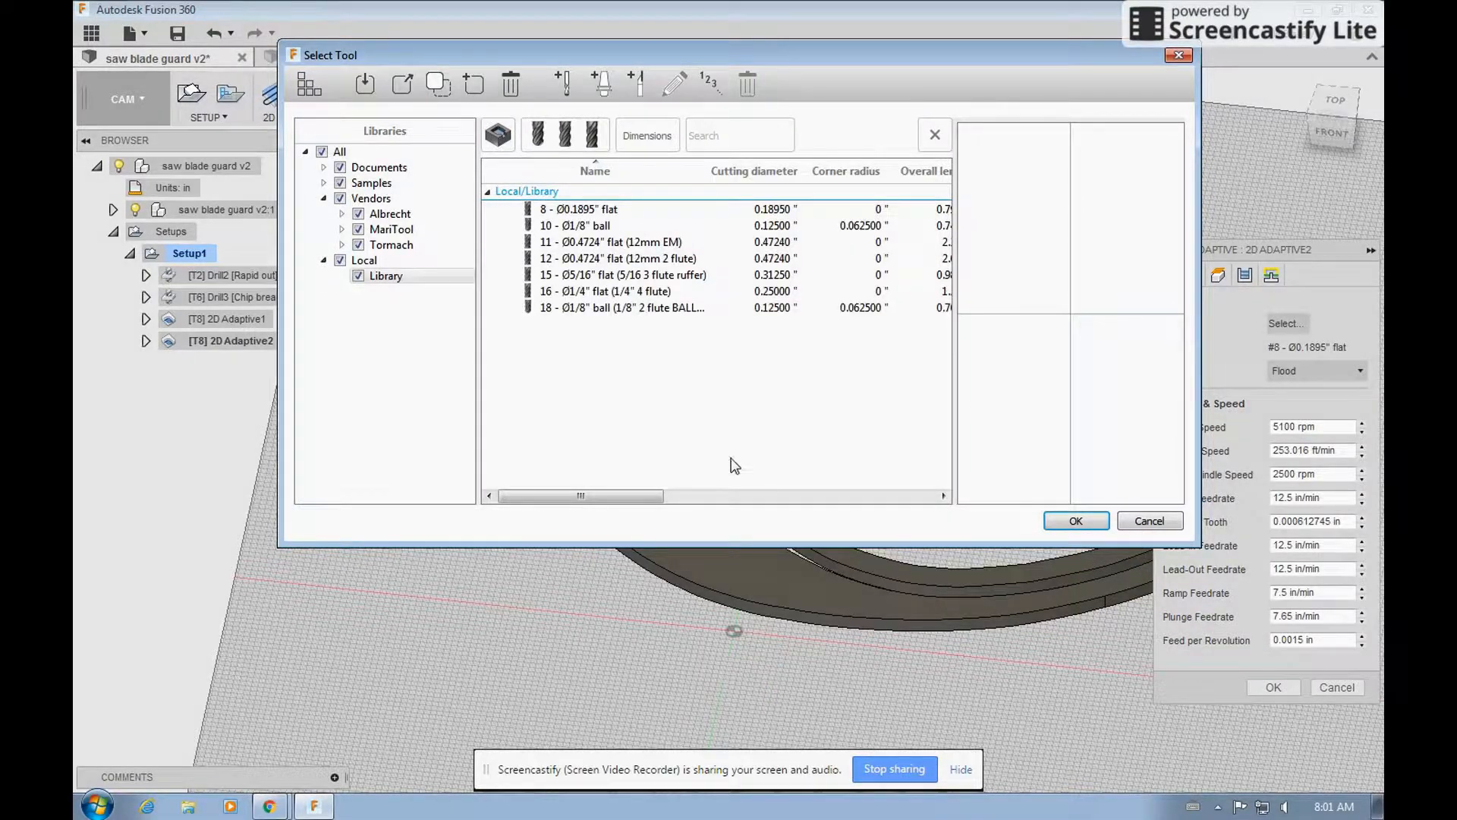
pyautogui.click(598, 226)
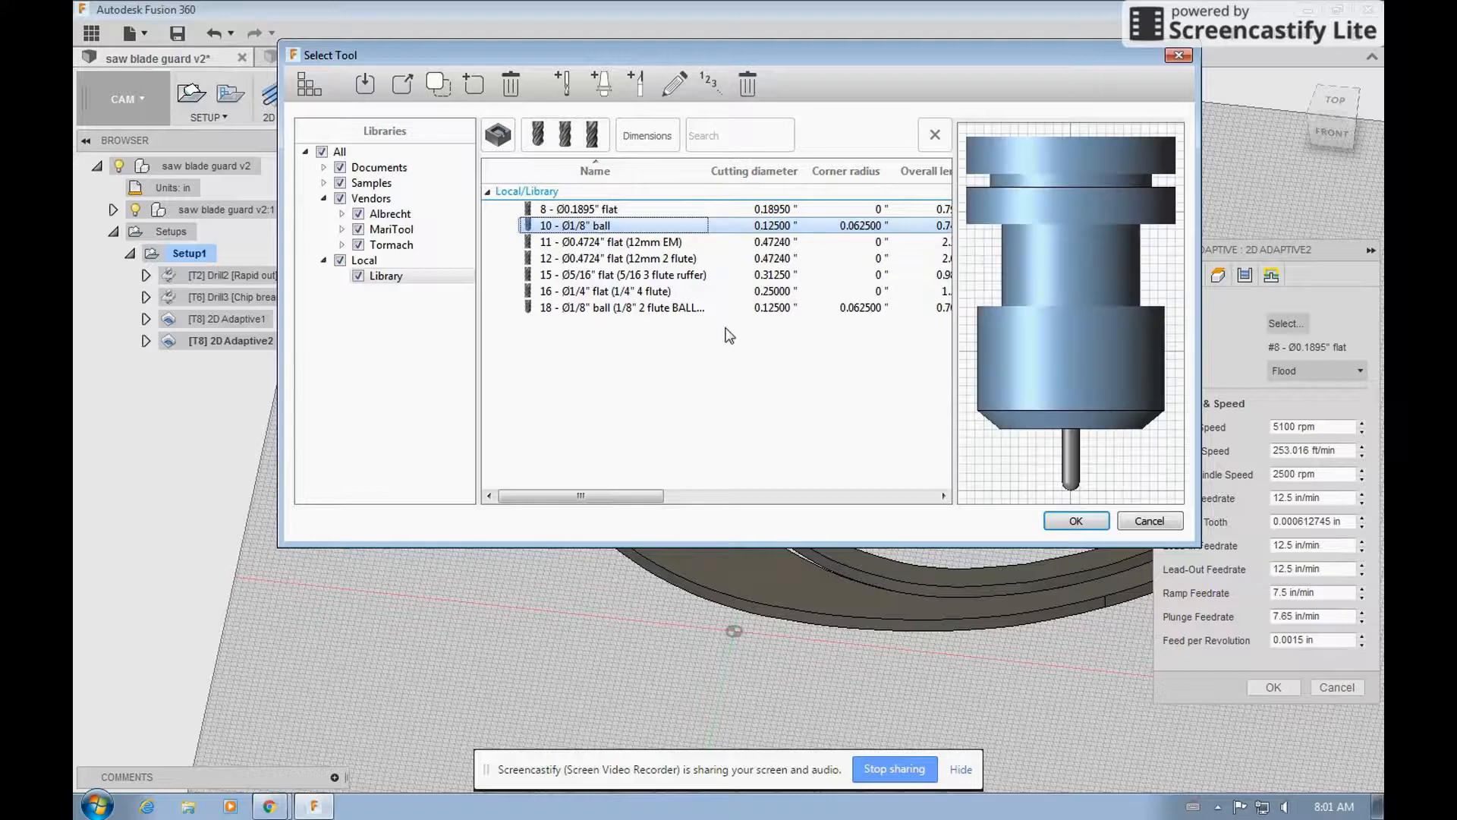
pyautogui.click(1076, 521)
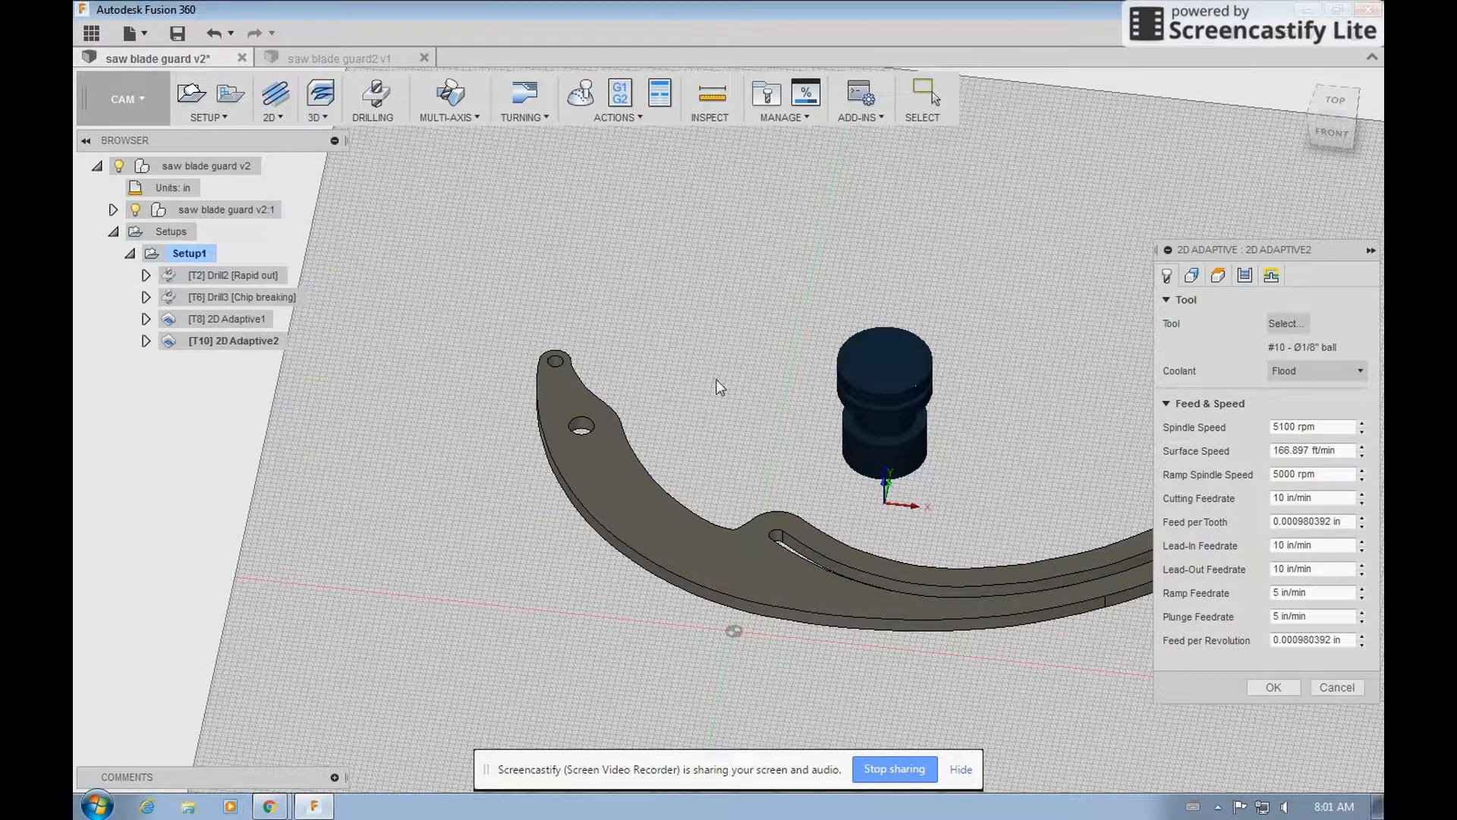
# Select the curved slot's bottom contour as the pocket geometry of the second 2D Adaptive operation.
pyautogui.click(1188, 275)
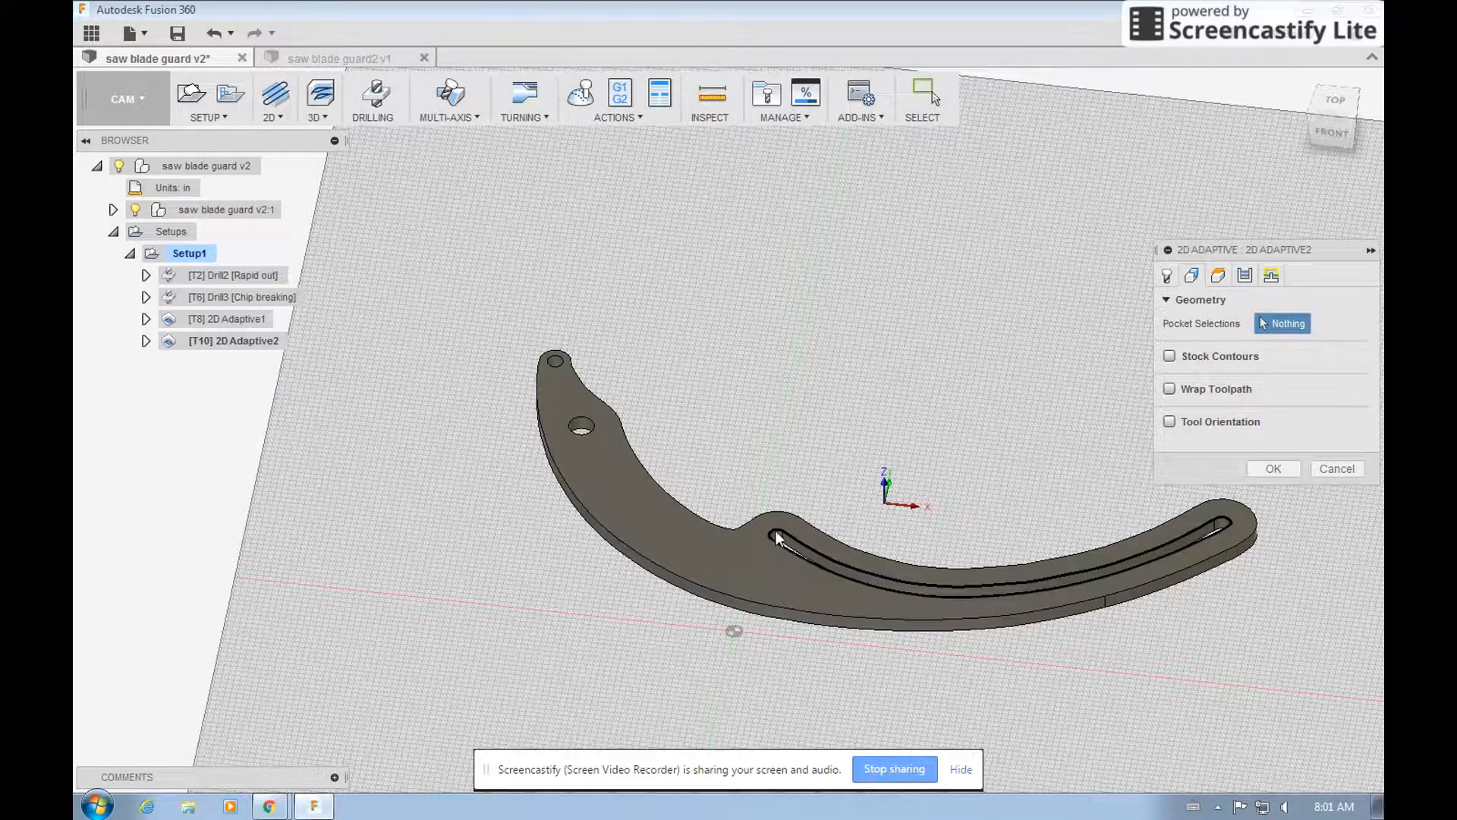
pyautogui.scroll(4, 780, 539)
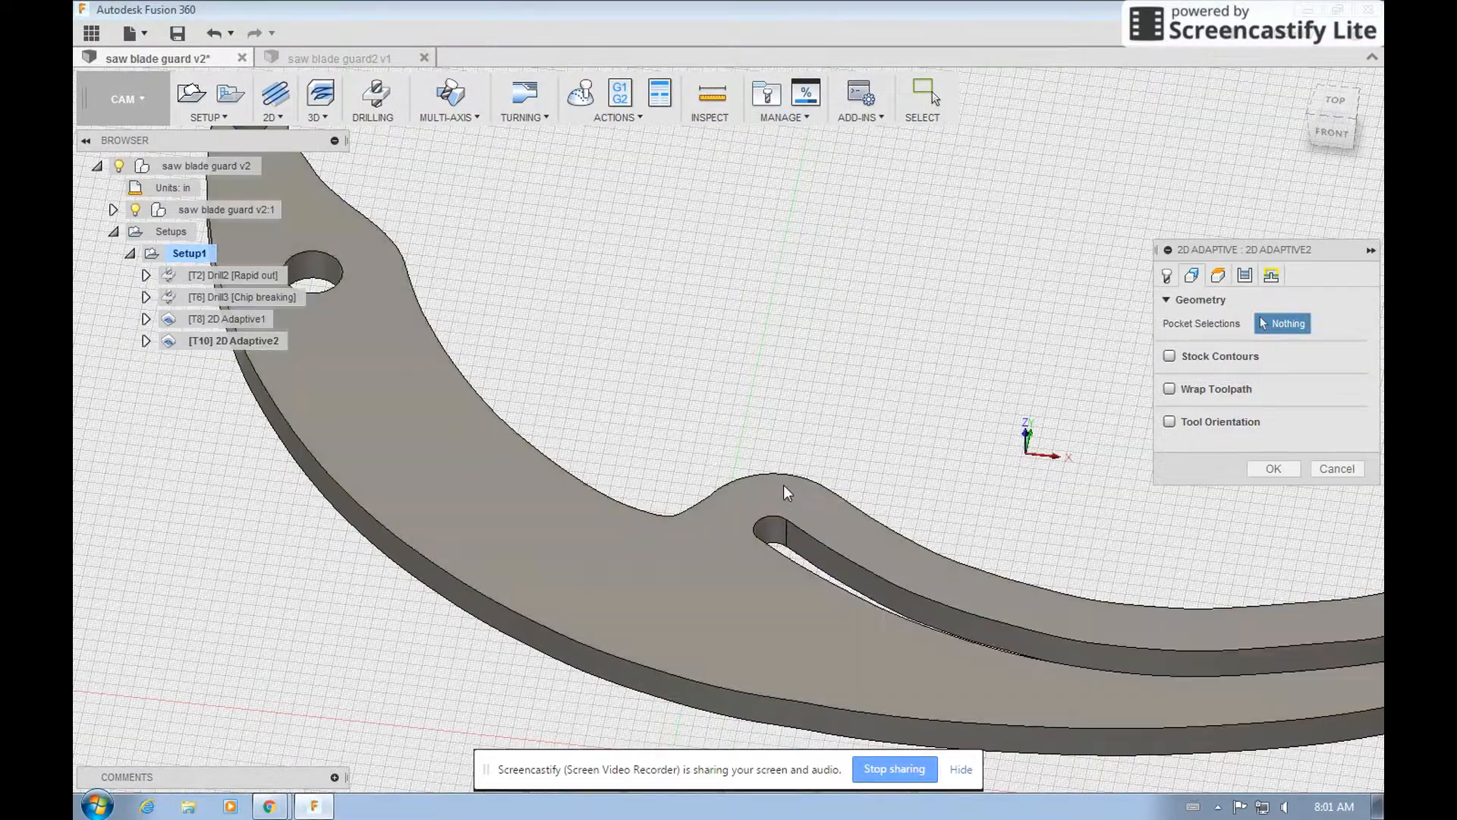
pyautogui.keyDown('shift'); pyautogui.moveTo(814, 363); pyautogui.dragTo(807, 407, button='middle'); pyautogui.keyUp('shift')
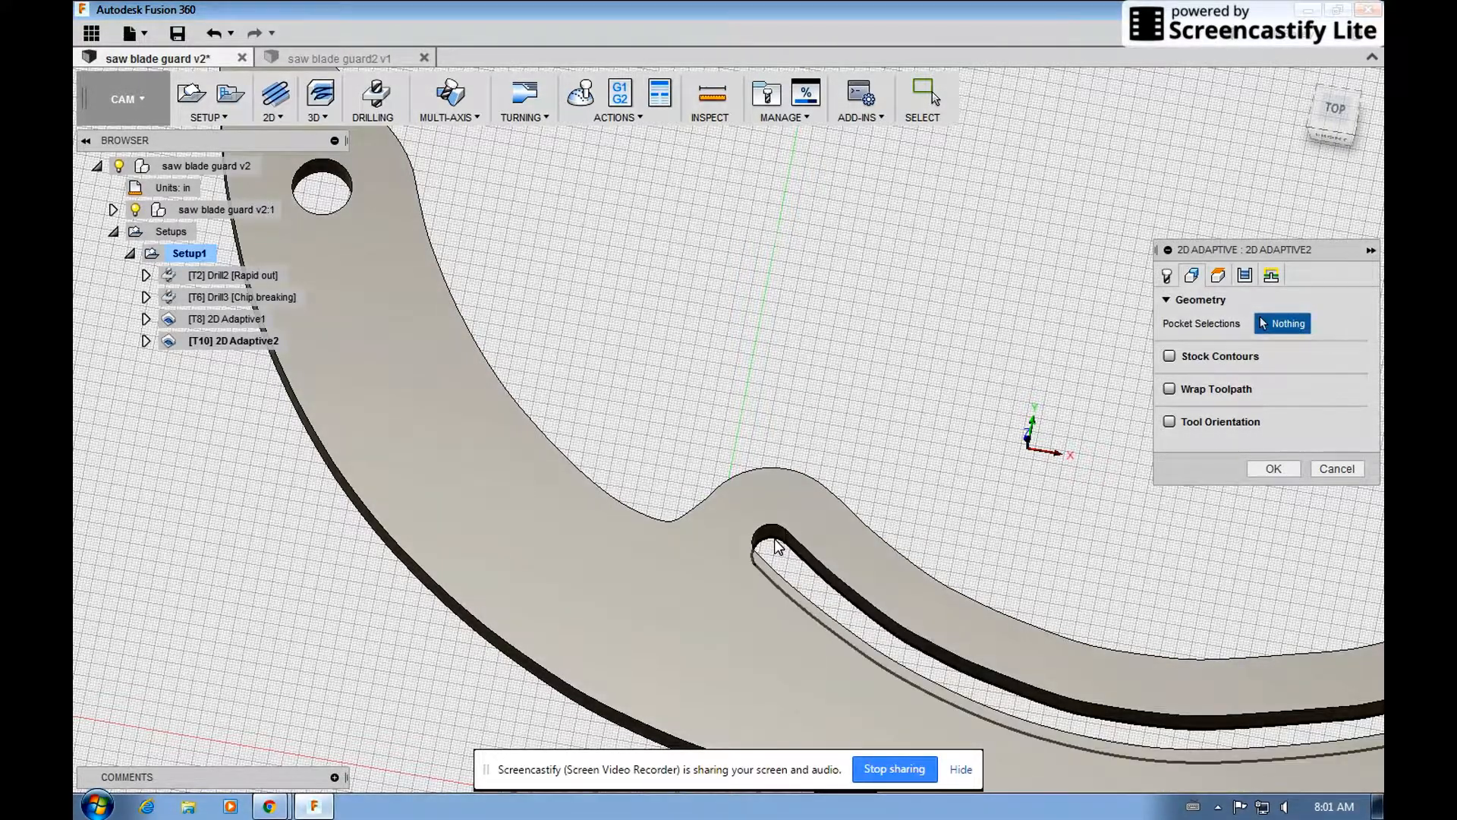
pyautogui.click(778, 546)
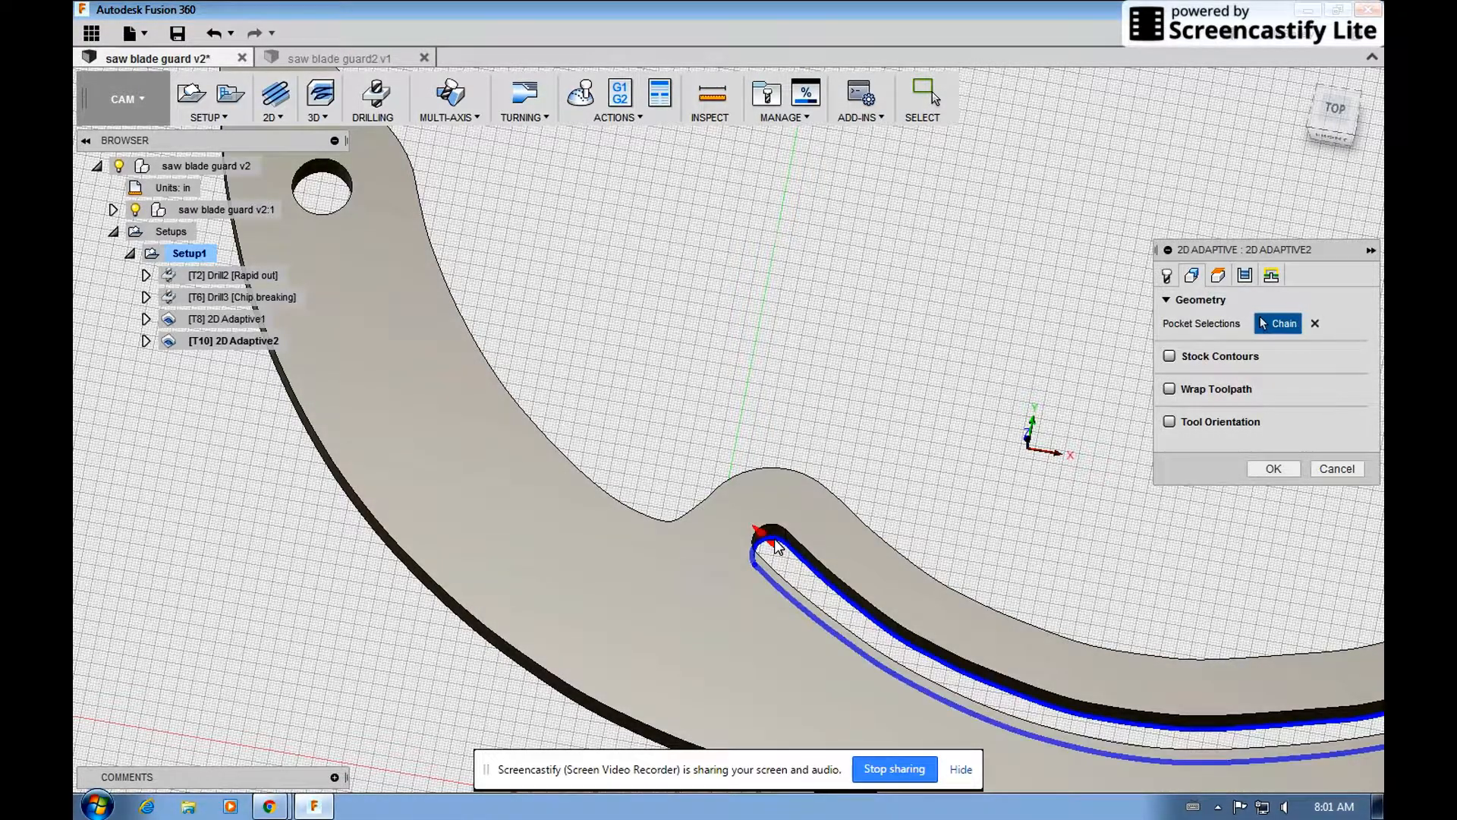
# Pick the near end of the curved slot as the predrill position of the second 2D Adaptive operation, and generate its toolpath.
pyautogui.click(1219, 277)
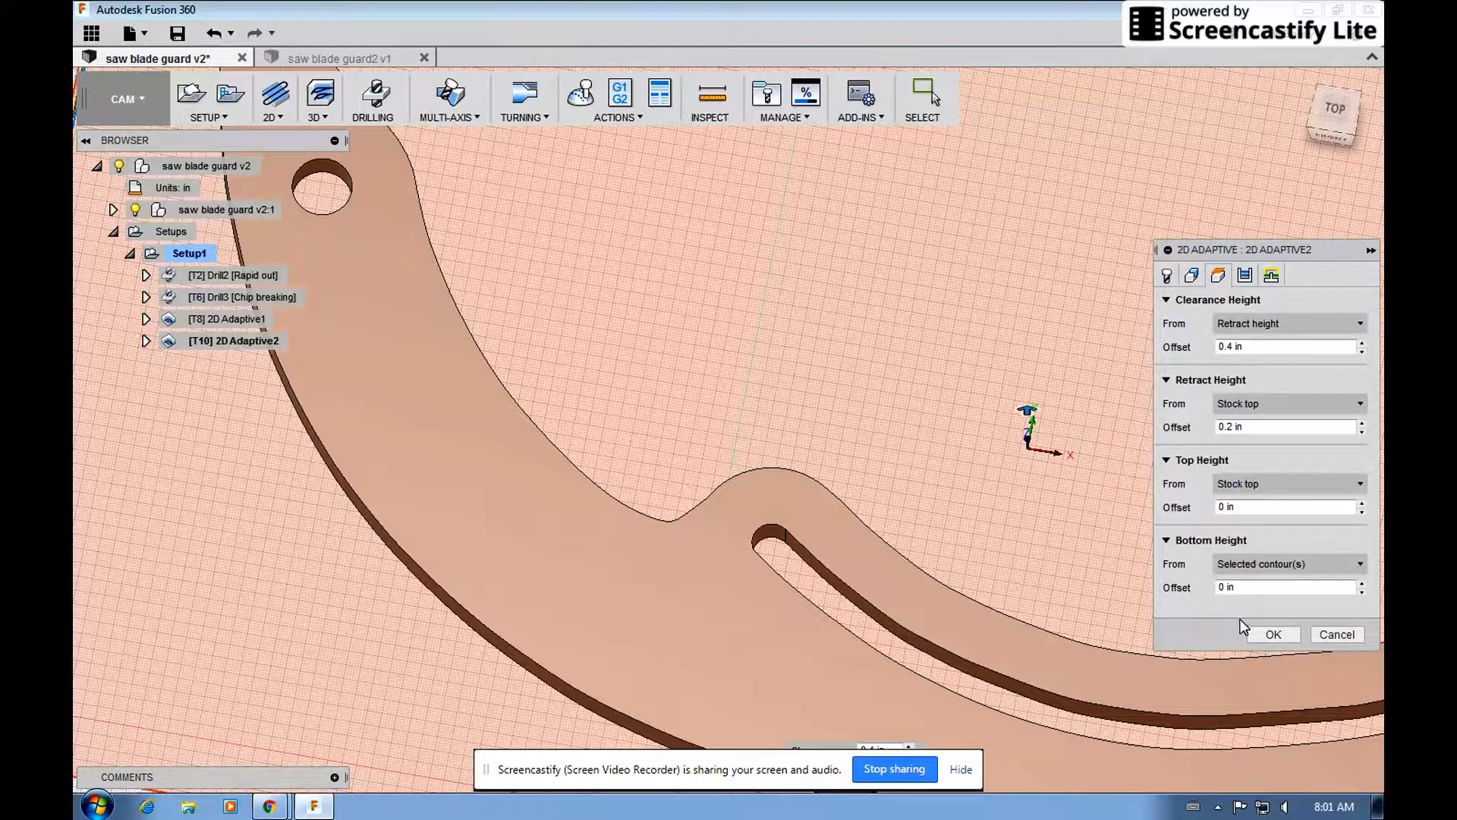
pyautogui.click(1244, 276)
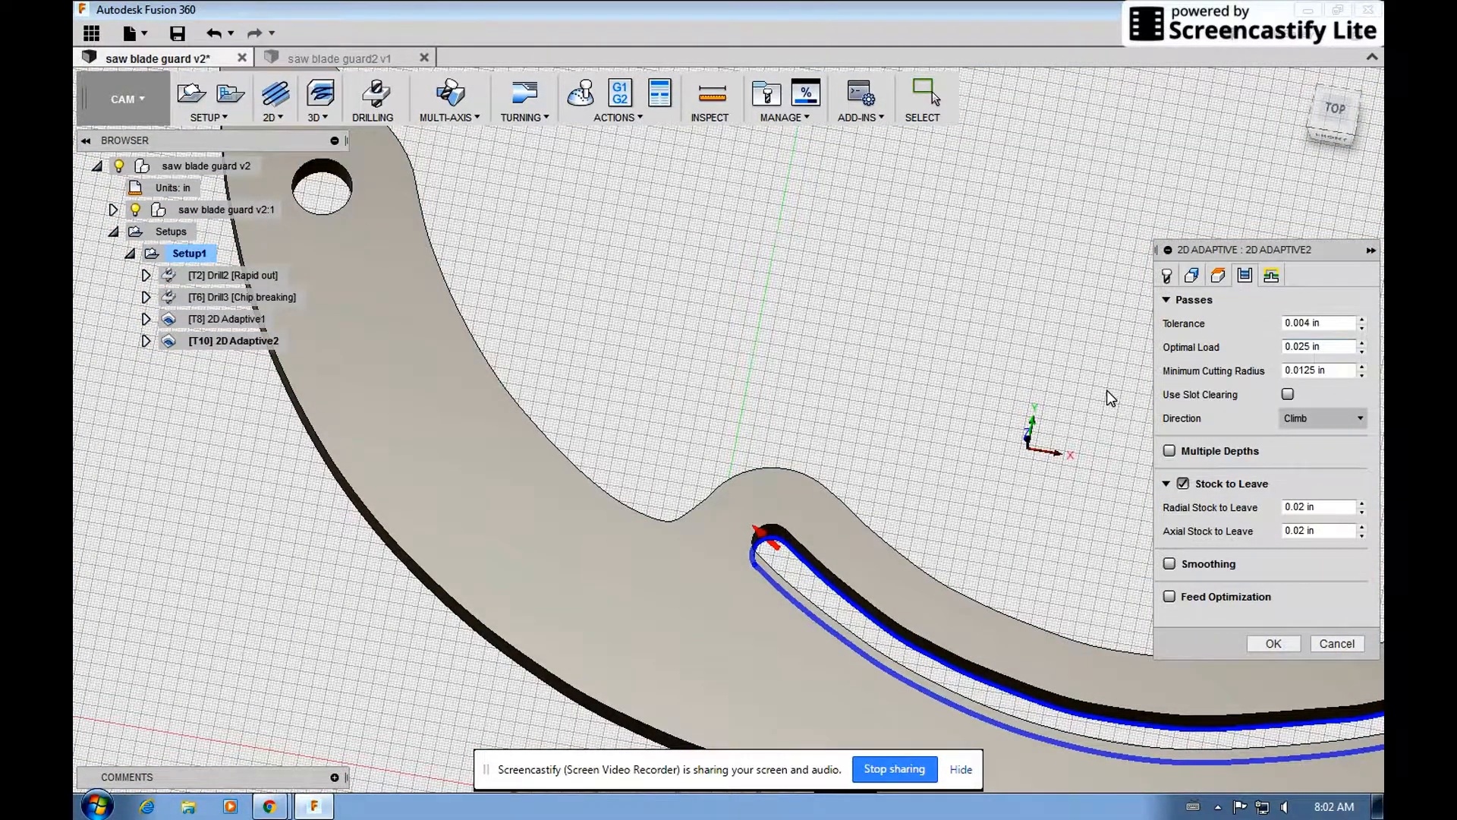
pyautogui.click(1306, 507)
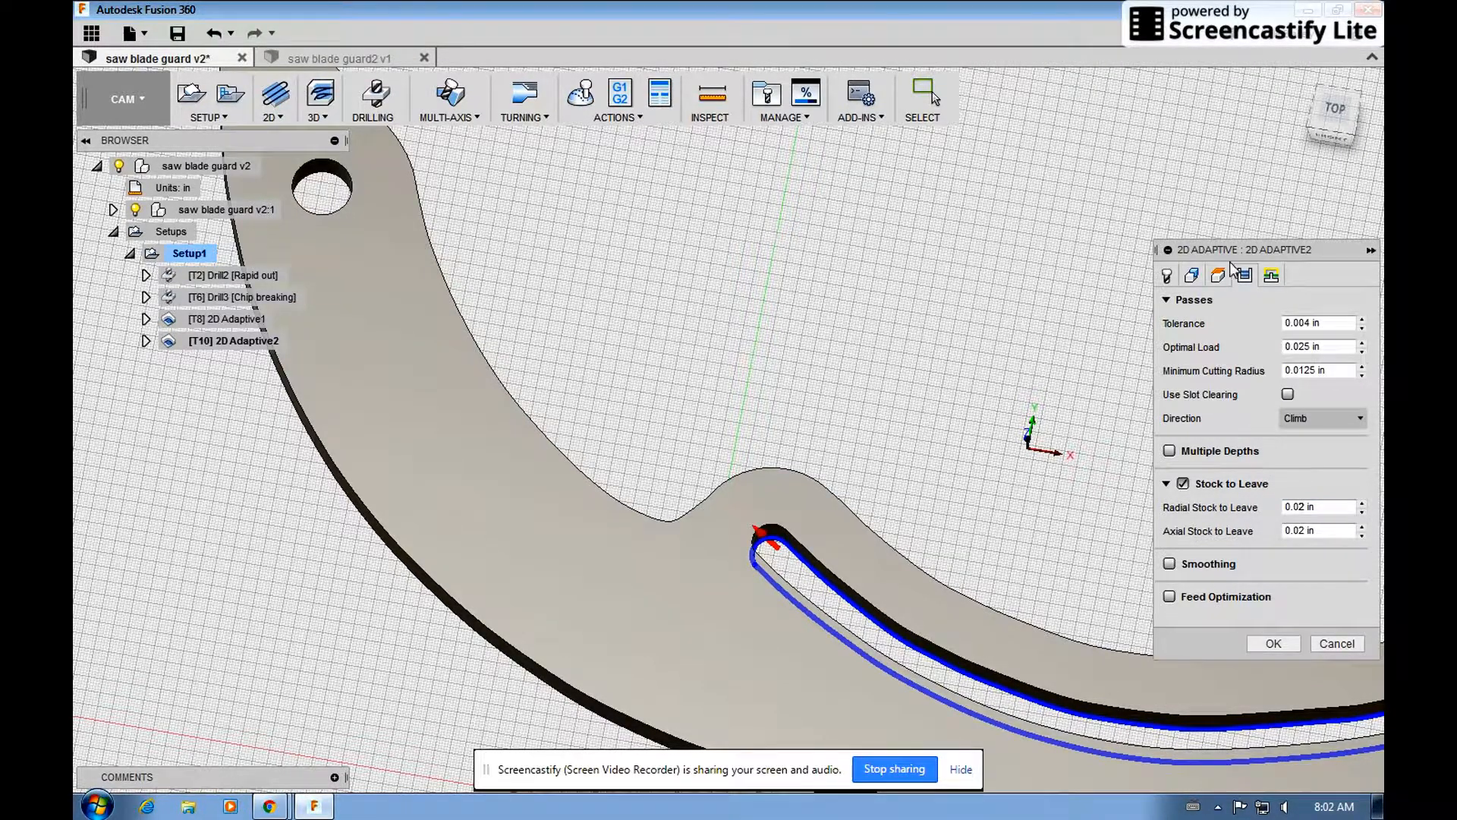
pyautogui.click(1270, 277)
pyautogui.scroll(-2, 1200, 364)
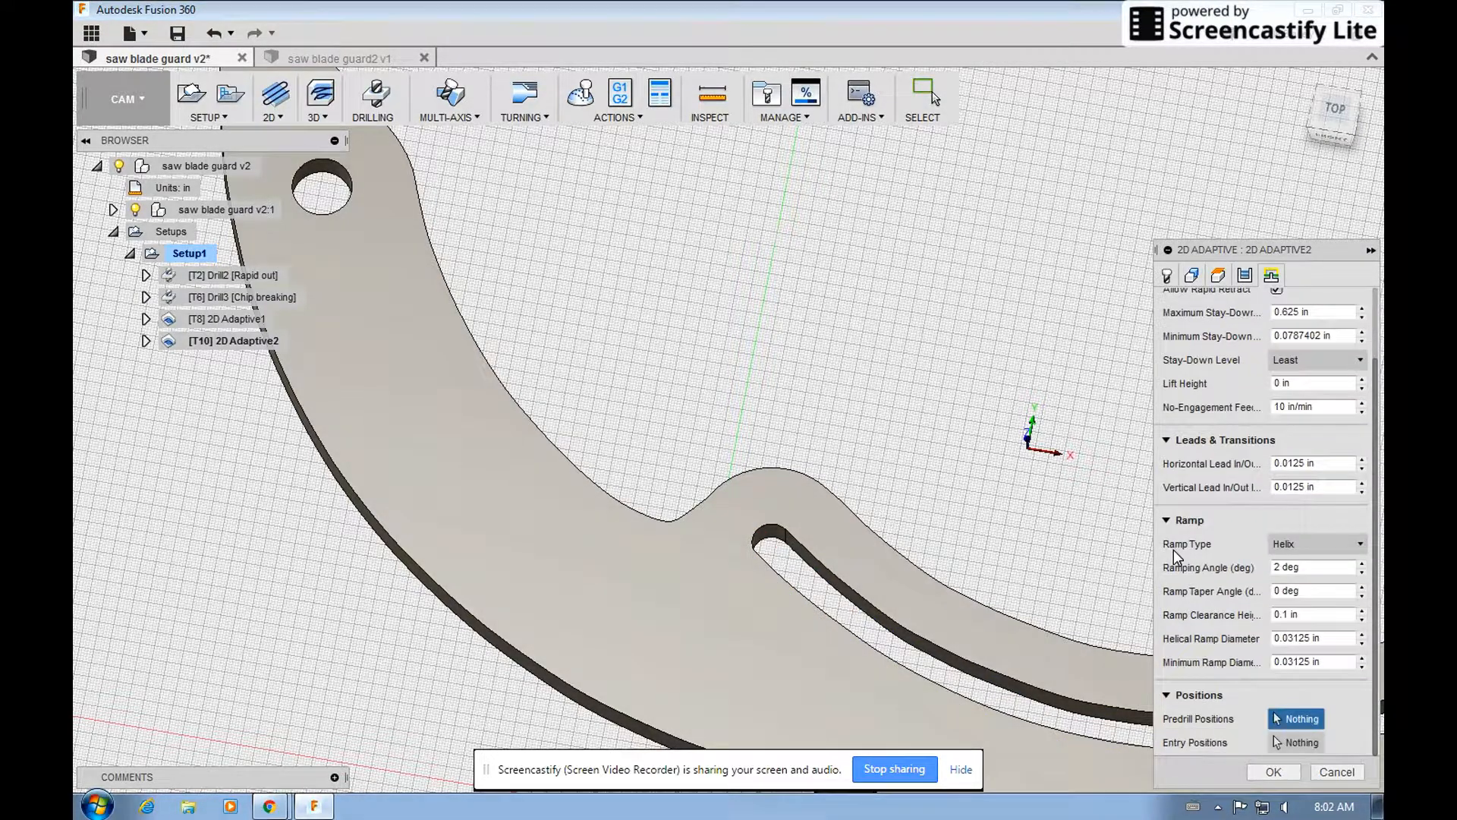
pyautogui.click(757, 546)
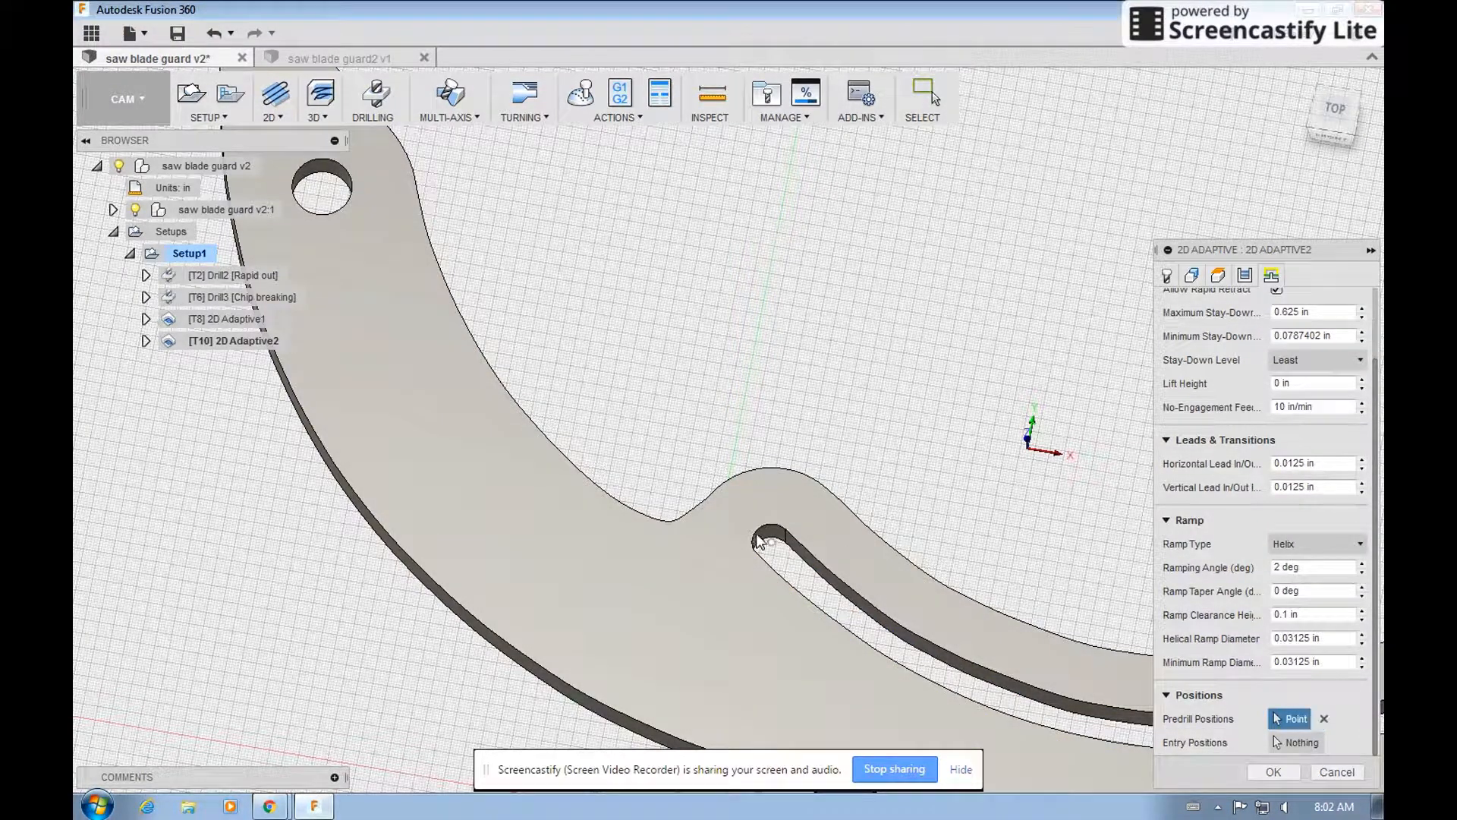
pyautogui.click(1273, 773)
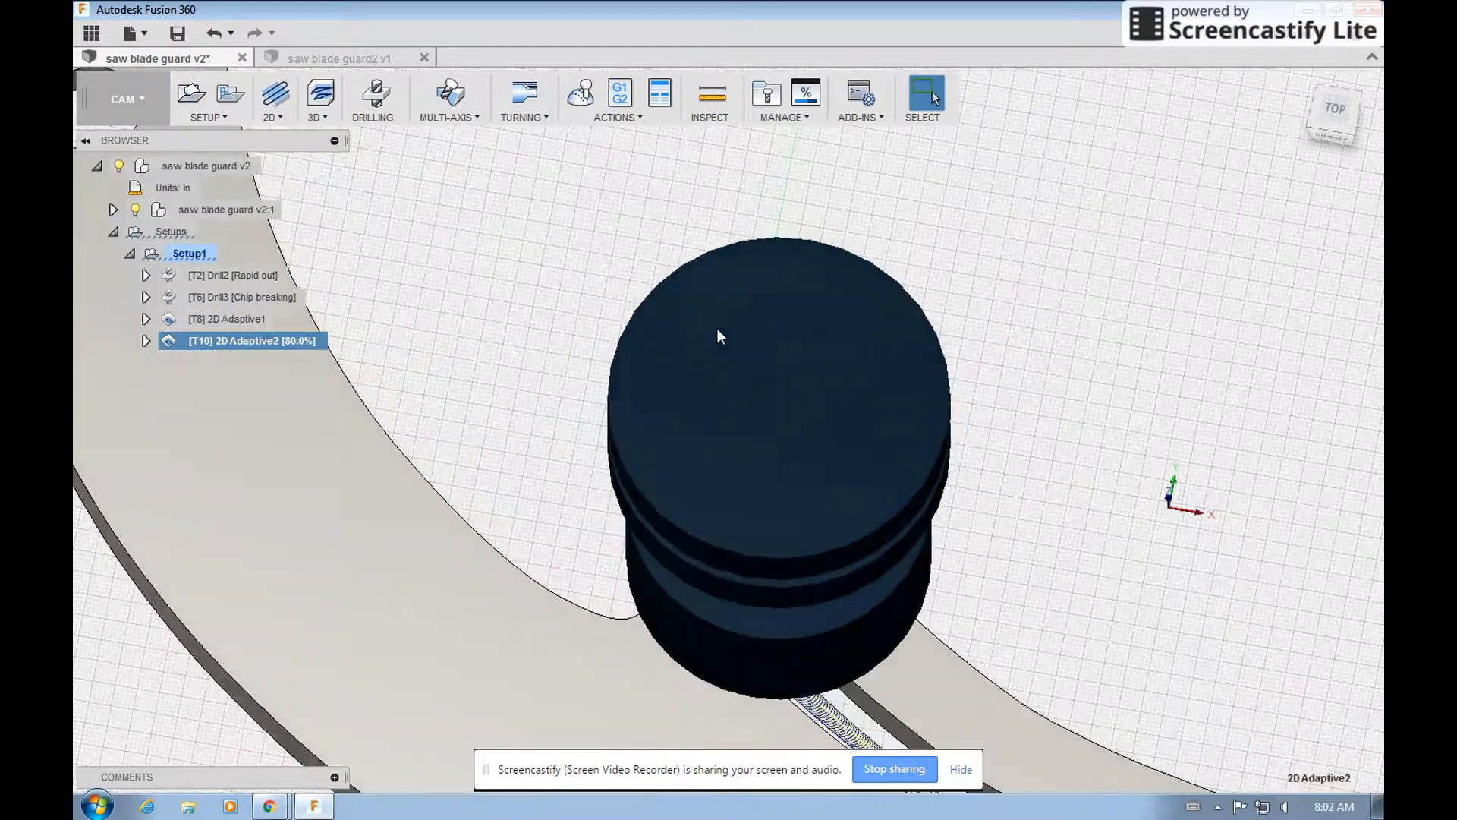
# Inspect the second 2D Adaptive toolpath along the curved slot, and simulate it with transparent stock at a faster playback speed.
pyautogui.scroll(-5, 630, 296)
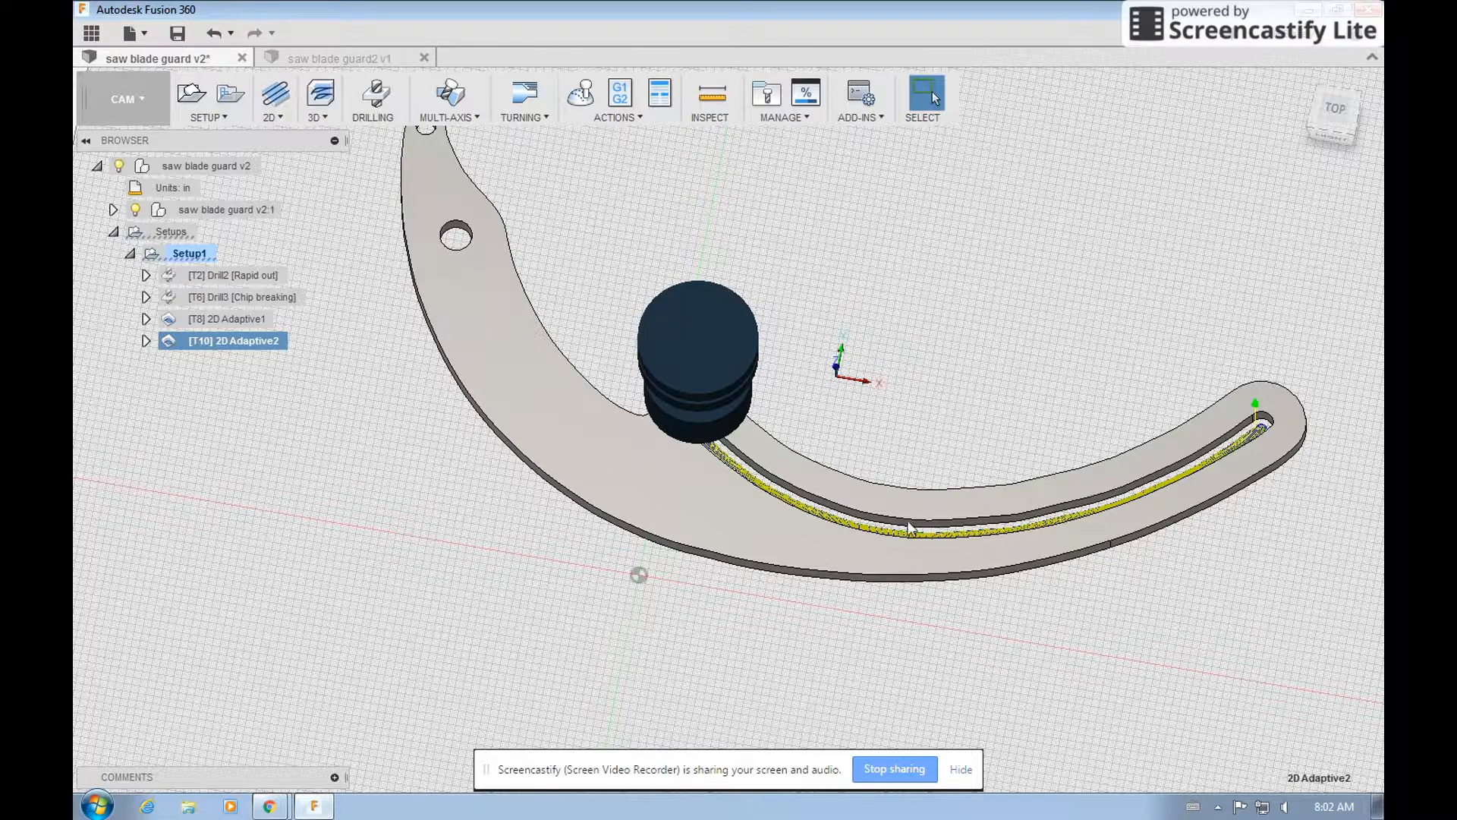
pyautogui.moveTo(1334, 96); pyautogui.dragTo(1337, 78)
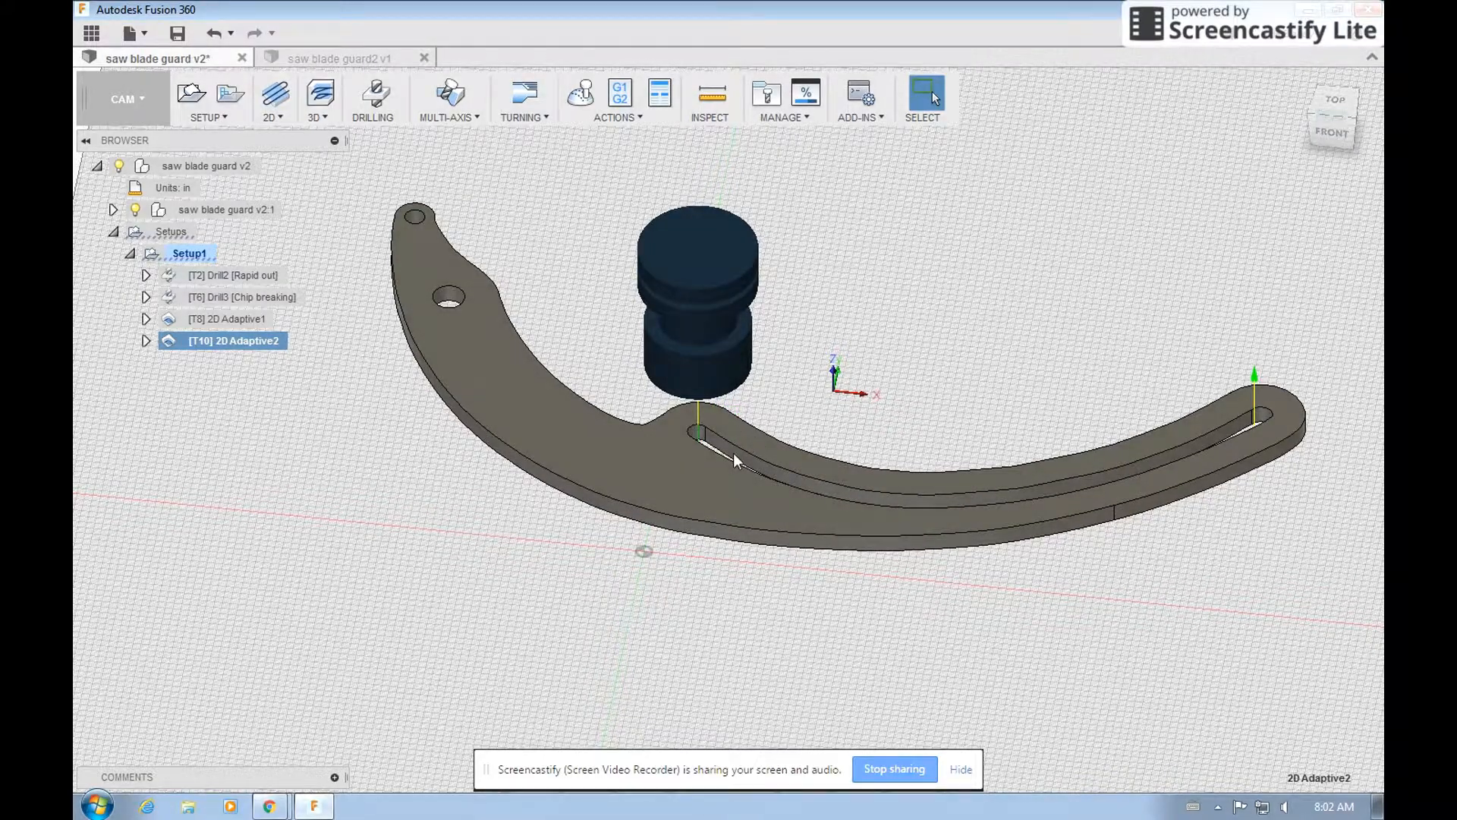
pyautogui.scroll(5, 733, 452)
pyautogui.moveTo(1333, 109); pyautogui.dragTo(1334, 122)
pyautogui.click(580, 92)
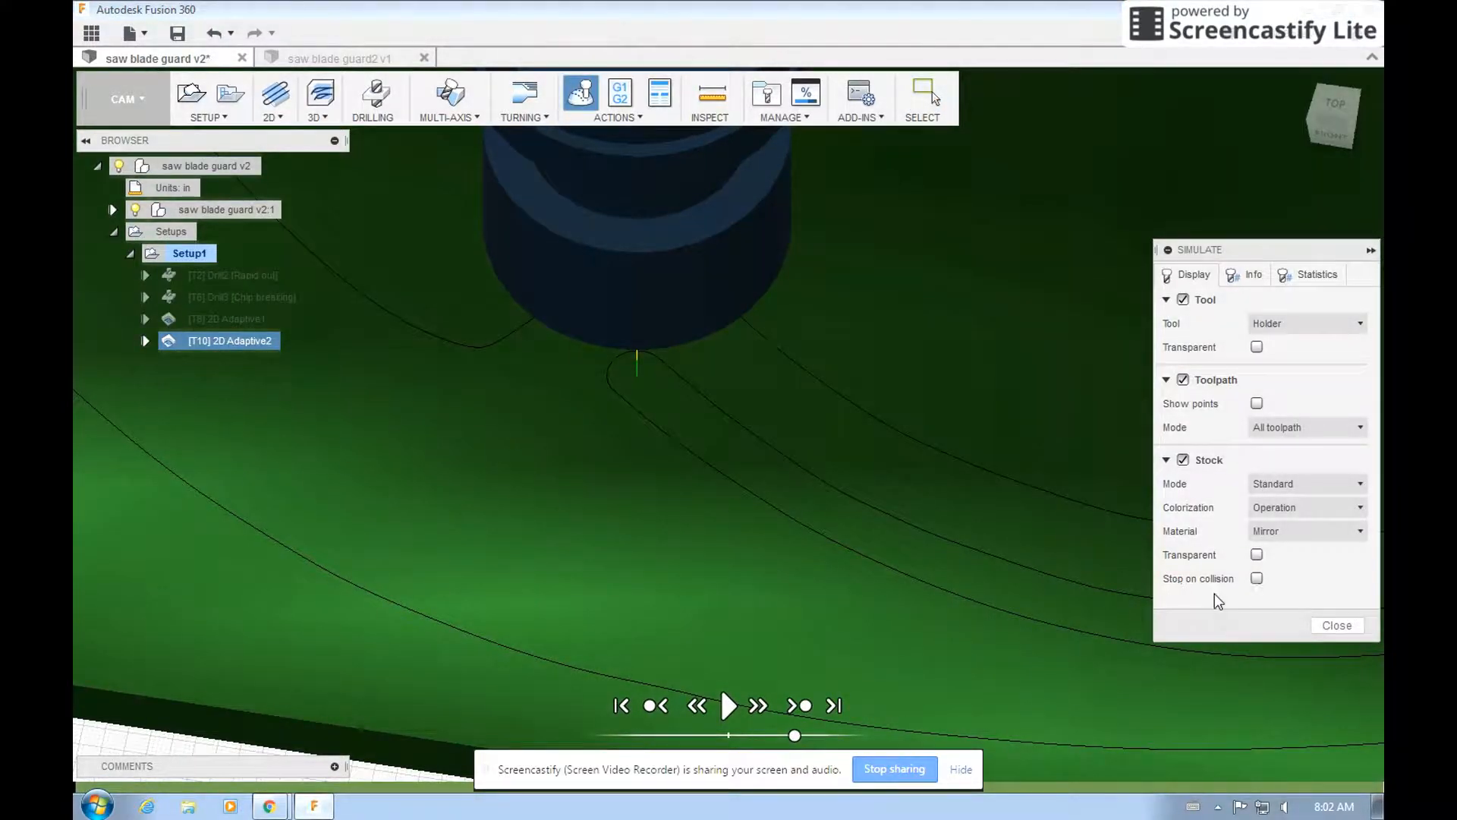
pyautogui.click(1257, 554)
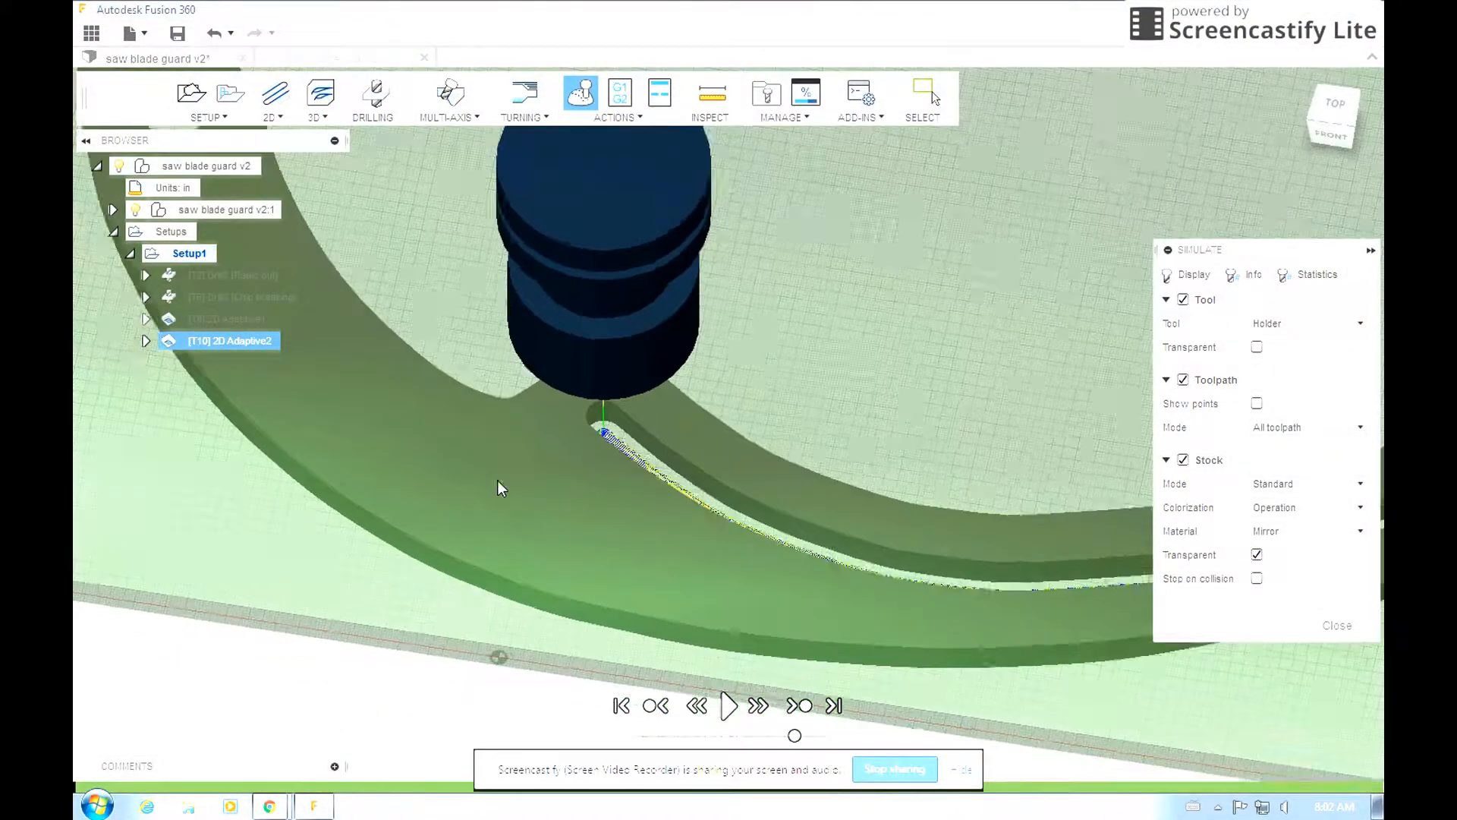
pyautogui.moveTo(794, 735); pyautogui.dragTo(860, 736)
pyautogui.click(727, 706)
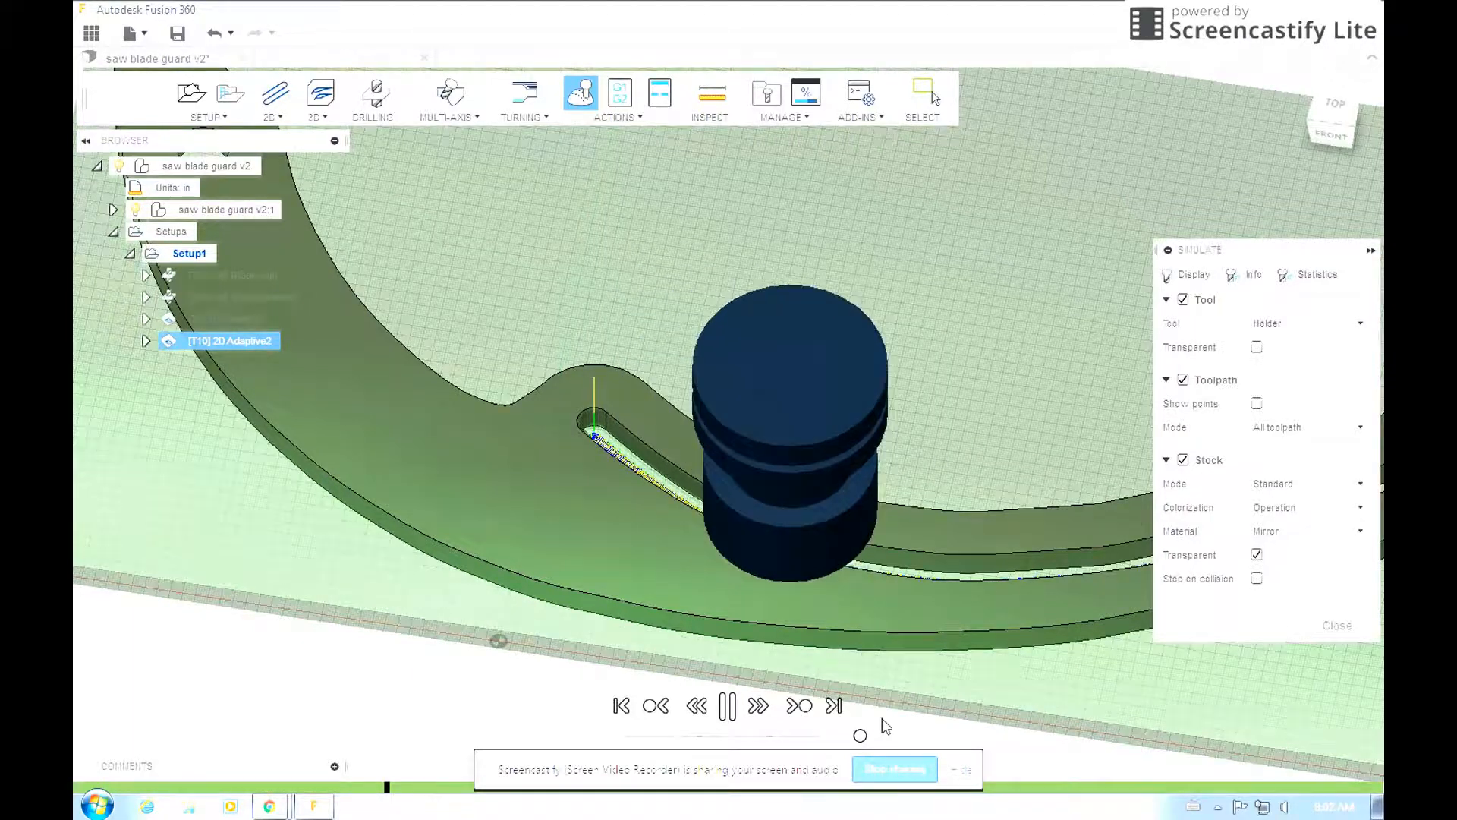
pyautogui.click(729, 706)
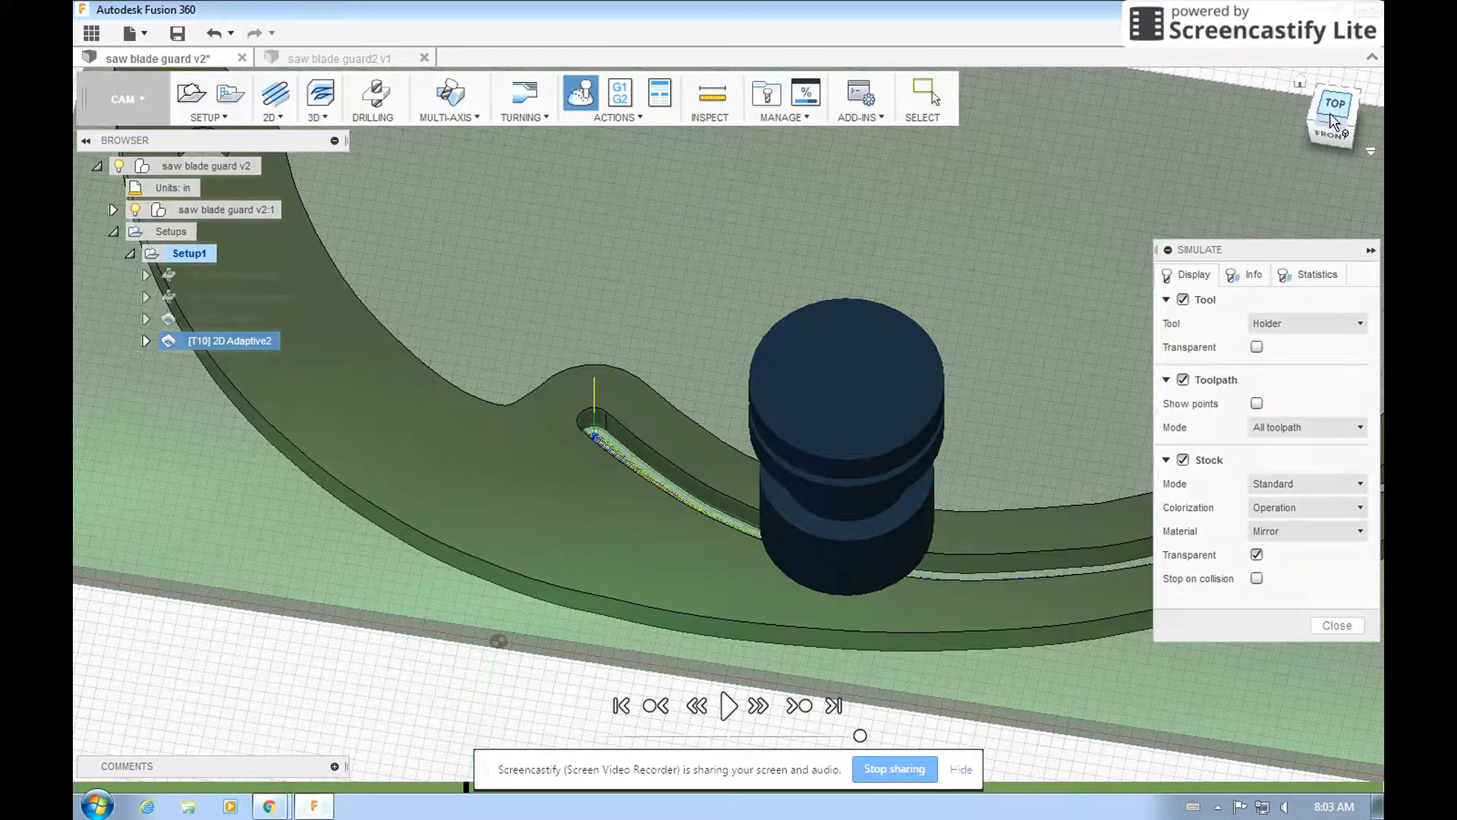
# Make the simulated stock opaque and play the rest of the slot clearing from an angled side view at varying speeds, then close the simulation.
pyautogui.moveTo(1330, 115); pyautogui.dragTo(1316, 76)
pyautogui.click(1256, 555)
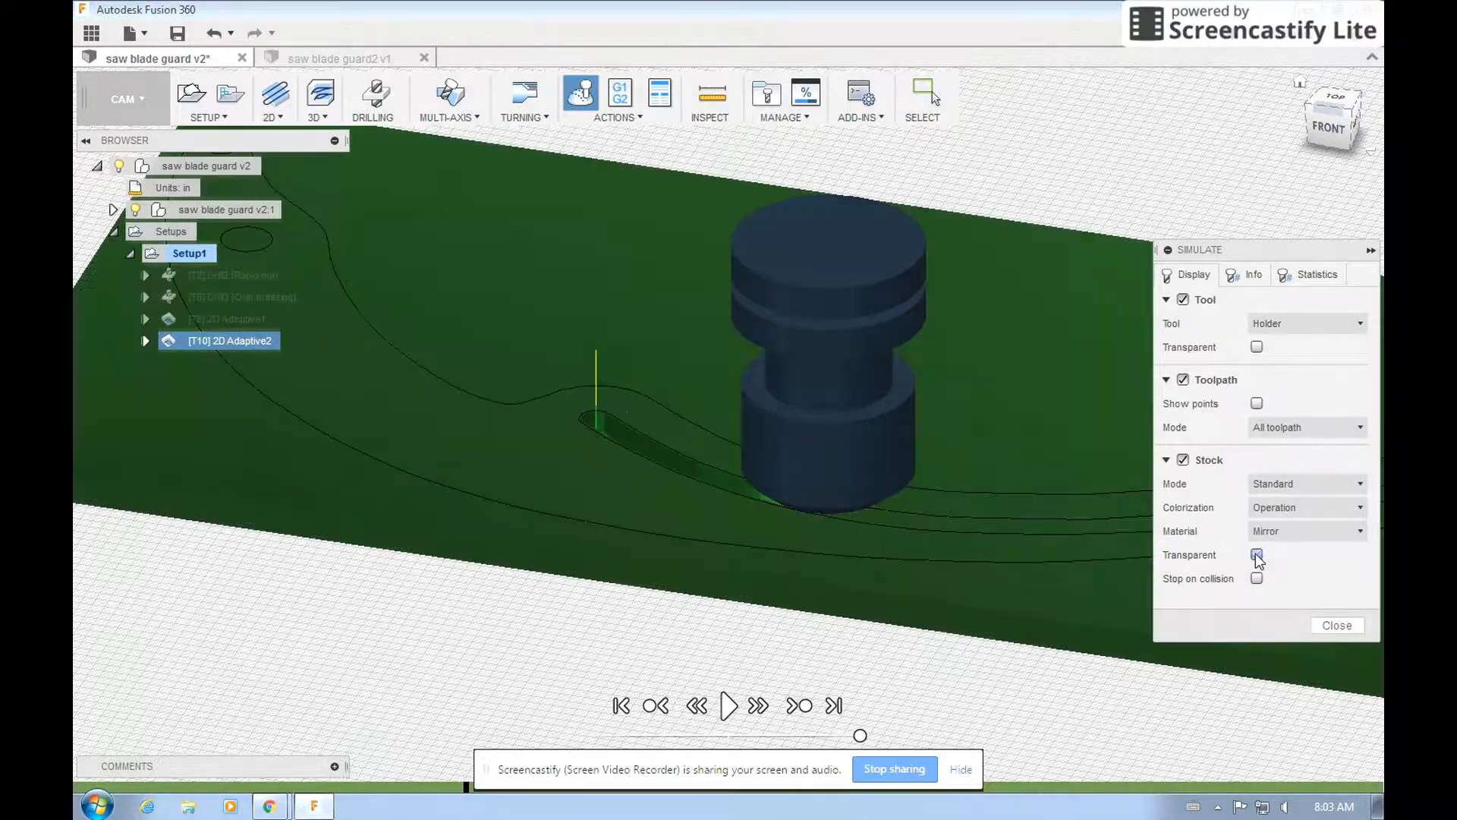
pyautogui.moveTo(1332, 126)
pyautogui.mouseDown()
pyautogui.moveTo(1251, 137)
pyautogui.moveTo(1337, 137)
pyautogui.moveTo(1325, 97)
pyautogui.moveTo(1310, 173)
pyautogui.mouseUp()
pyautogui.click(727, 705)
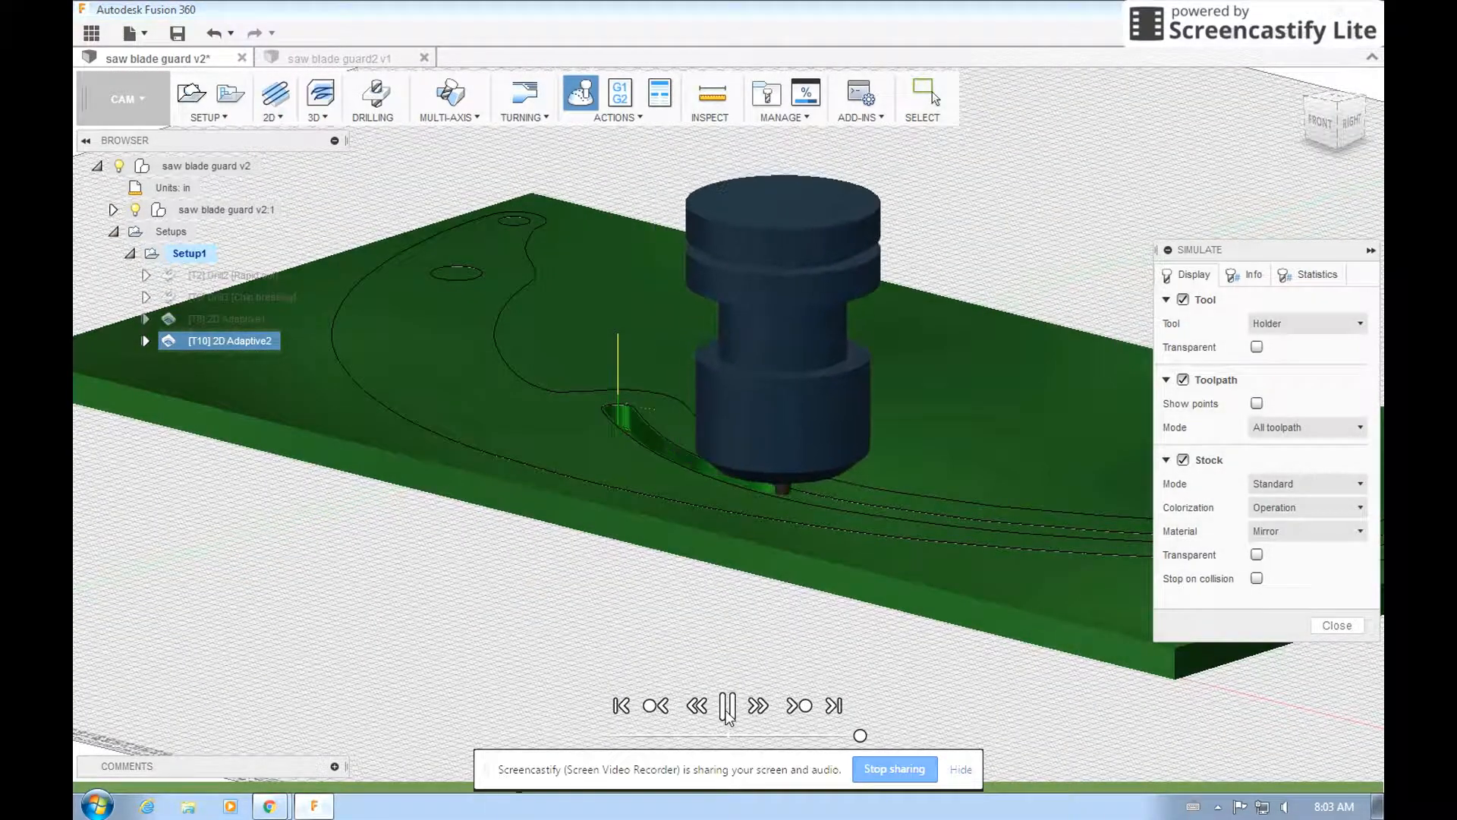
pyautogui.moveTo(860, 736); pyautogui.dragTo(784, 736)
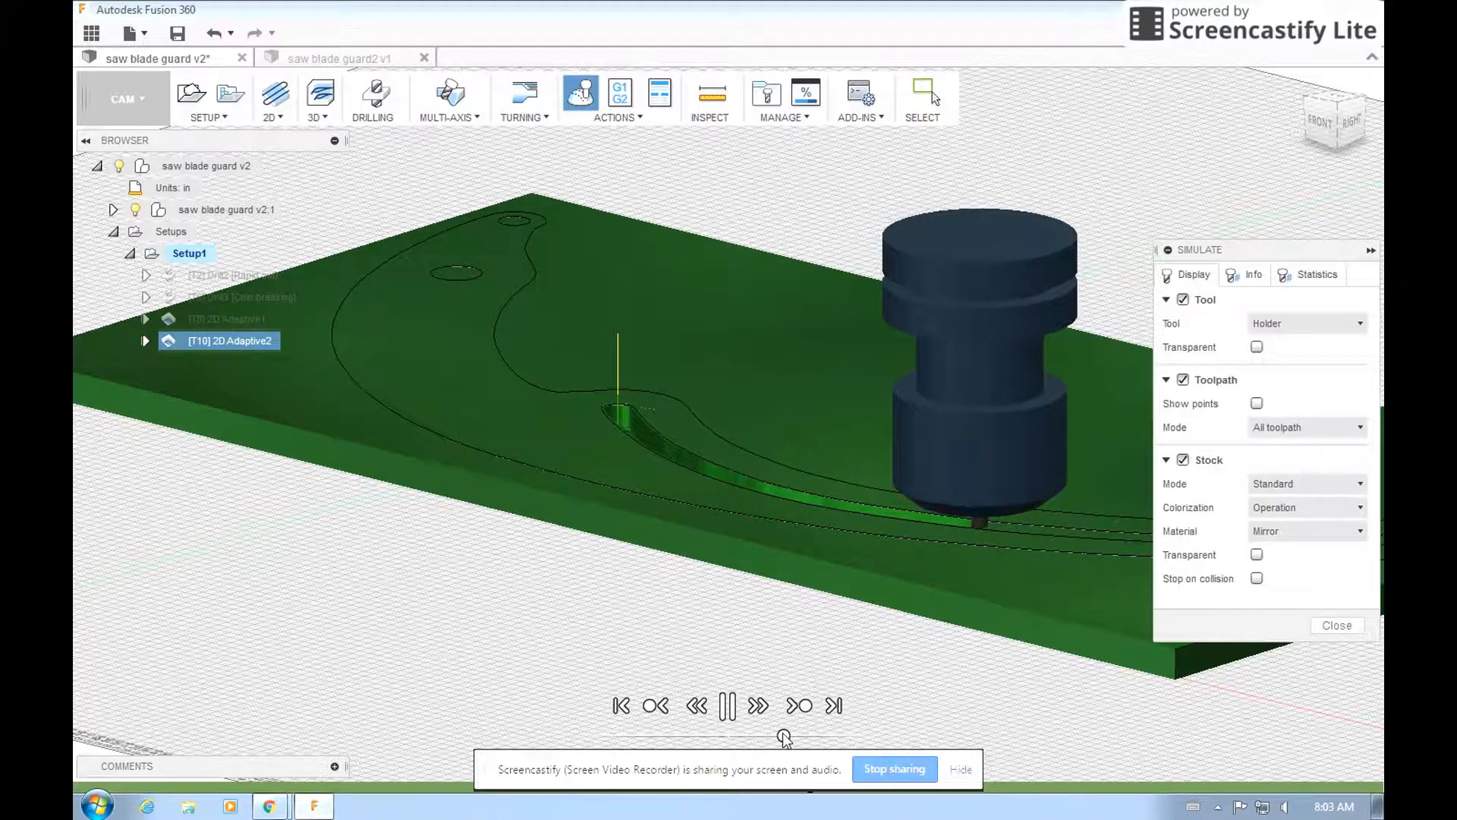
pyautogui.moveTo(784, 736); pyautogui.dragTo(860, 736)
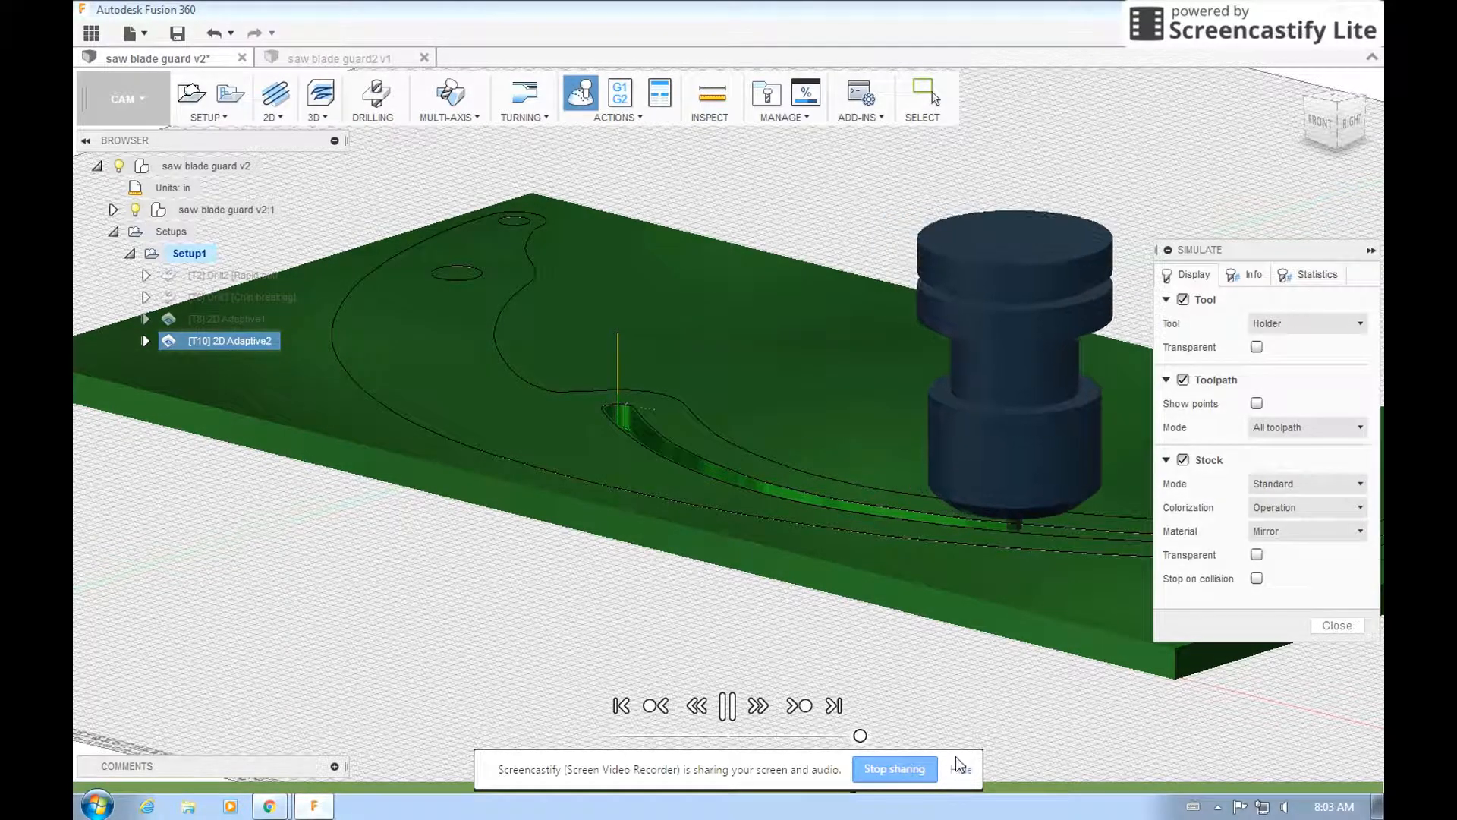
pyautogui.click(1338, 624)
# Edit the second 2D Adaptive operation to use Multiple Depths with a new maximum roughing stepdown, and regenerate its toolpath.
pyautogui.rightClick(239, 341)
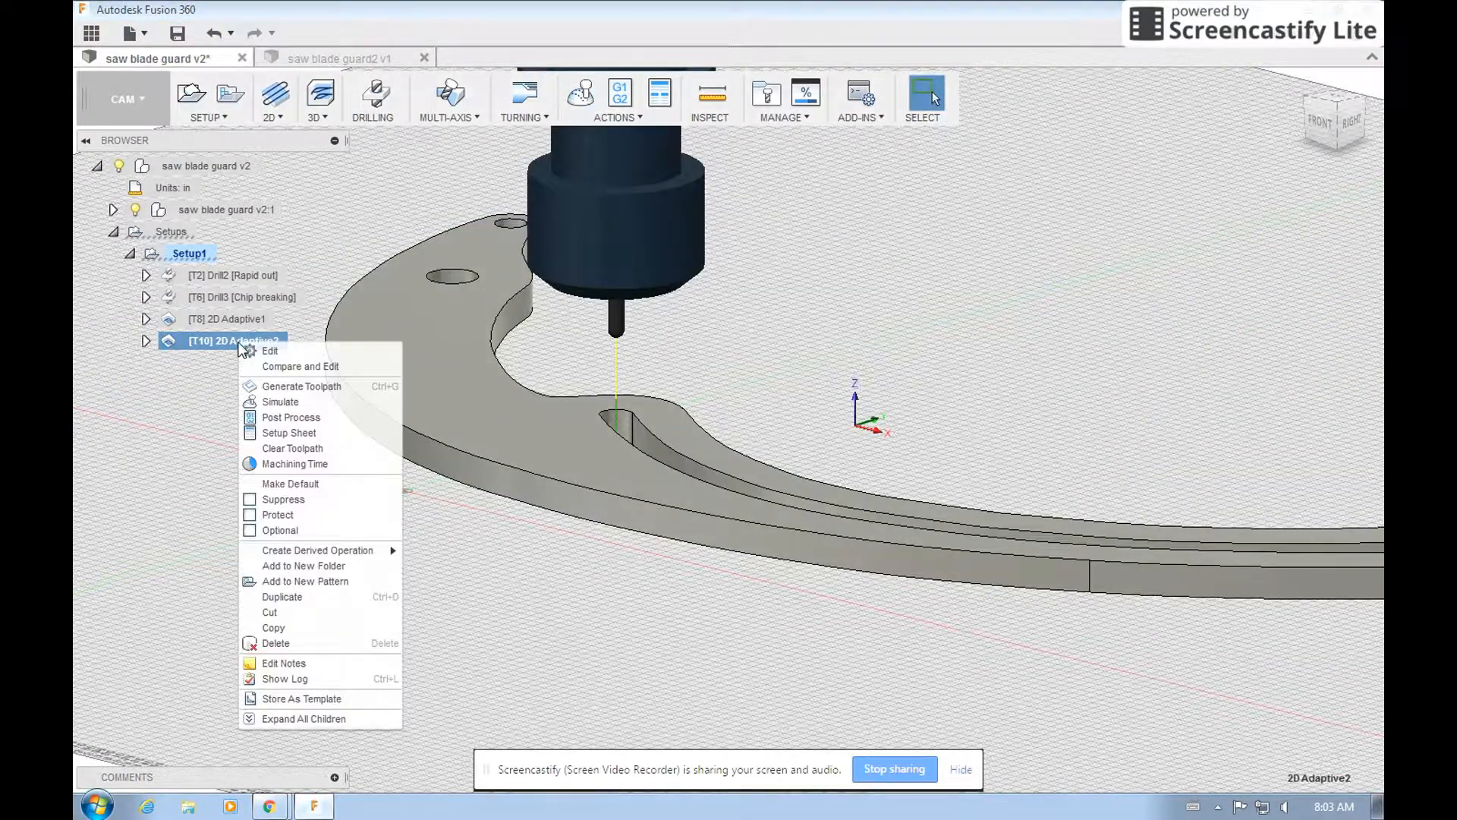
pyautogui.click(258, 352)
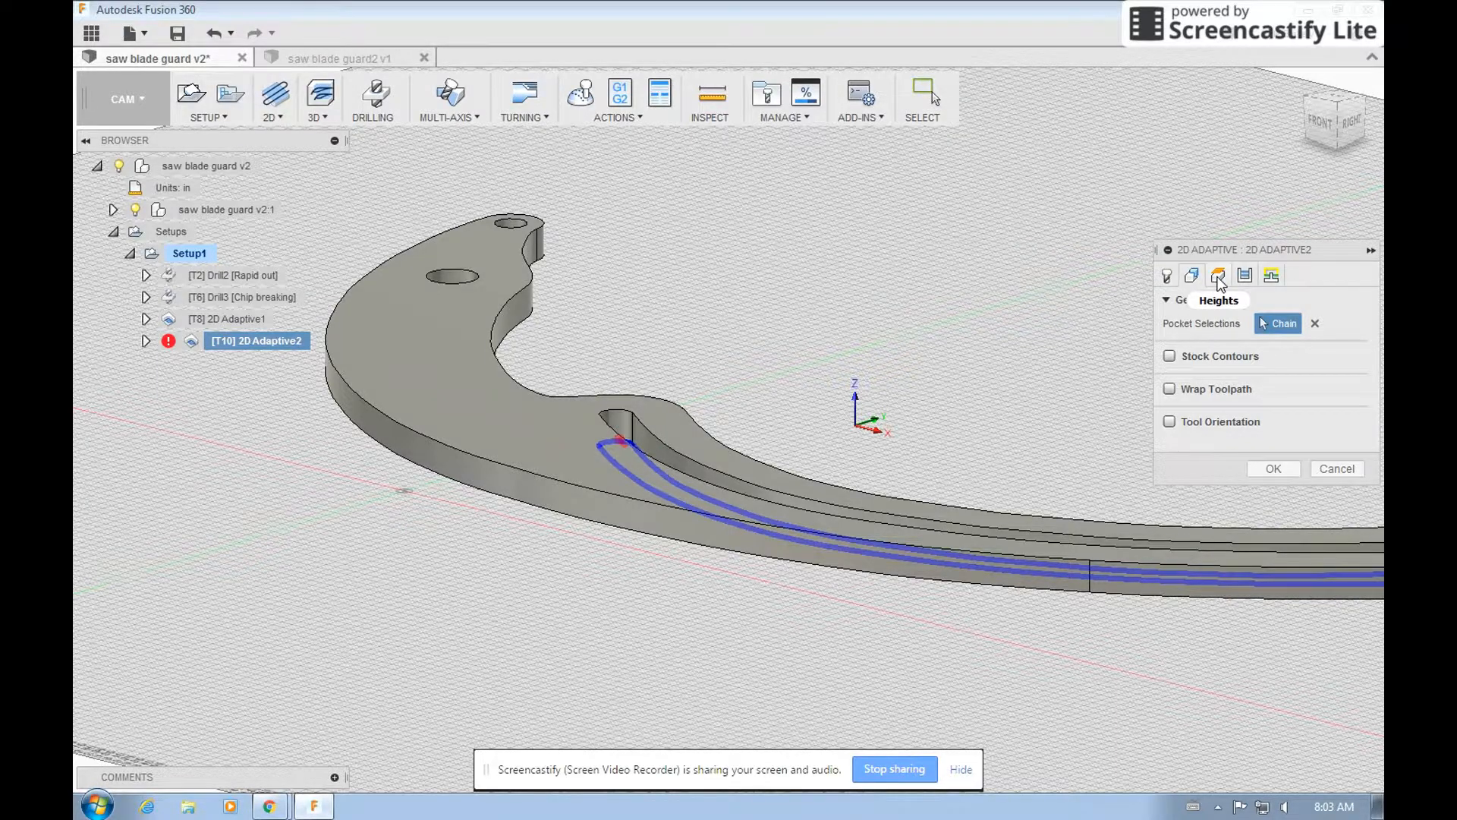
pyautogui.click(1219, 276)
pyautogui.click(1245, 276)
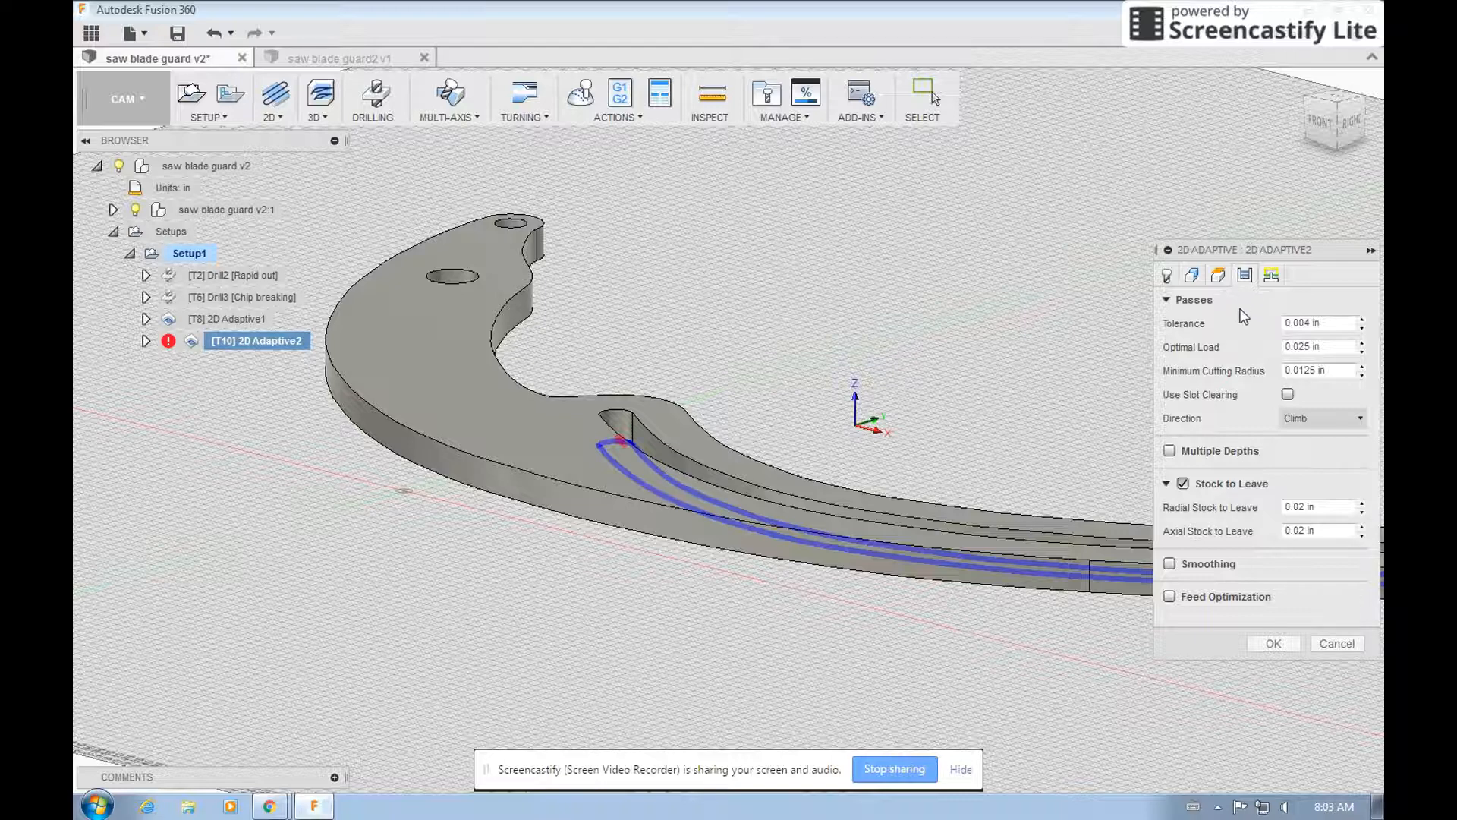
pyautogui.click(1173, 453)
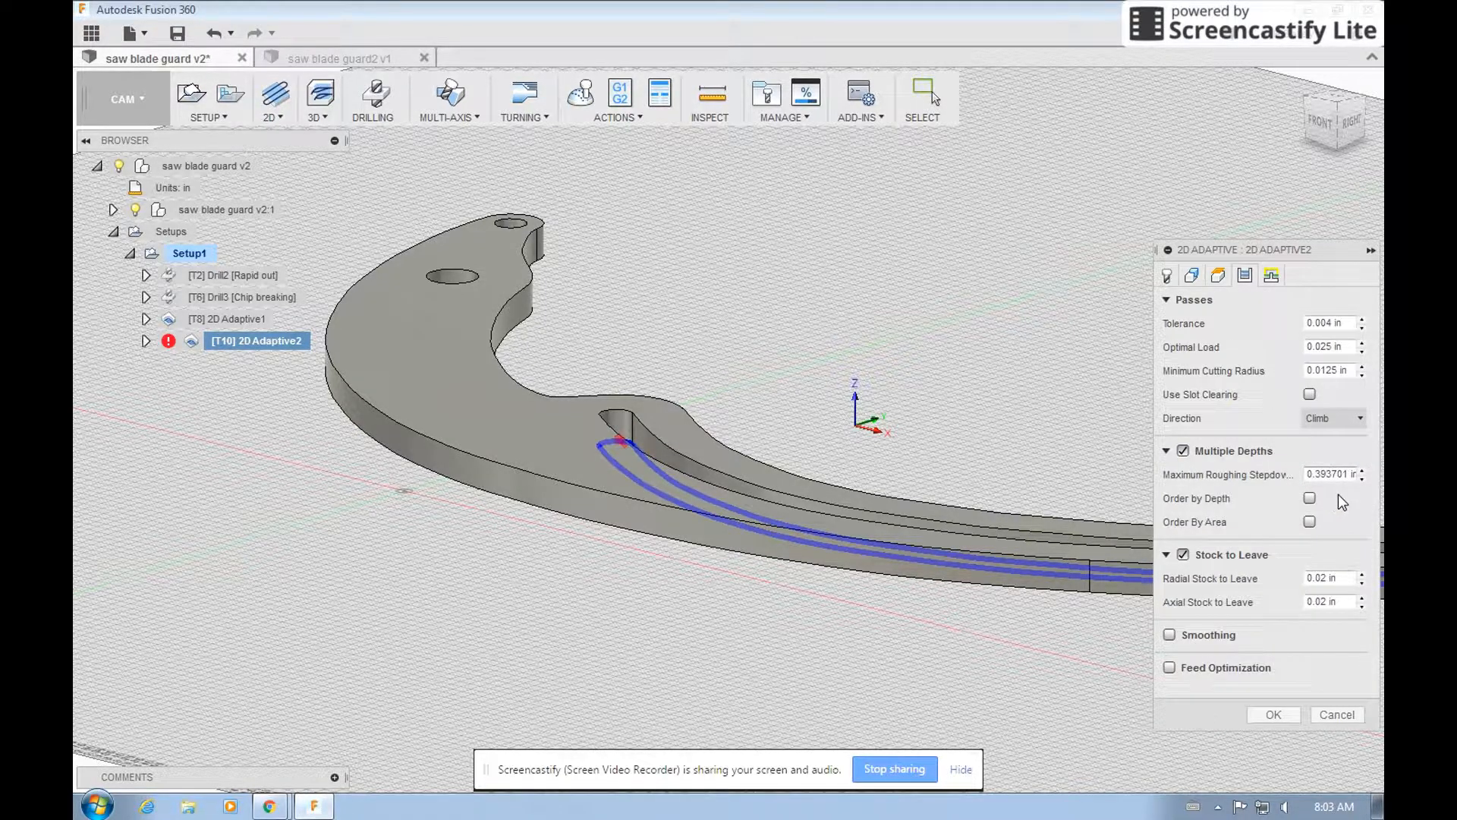
pyautogui.moveTo(1349, 474); pyautogui.dragTo(1328, 476)
pyautogui.write('0')
pyautogui.click(1278, 520)
pyautogui.click(1274, 714)
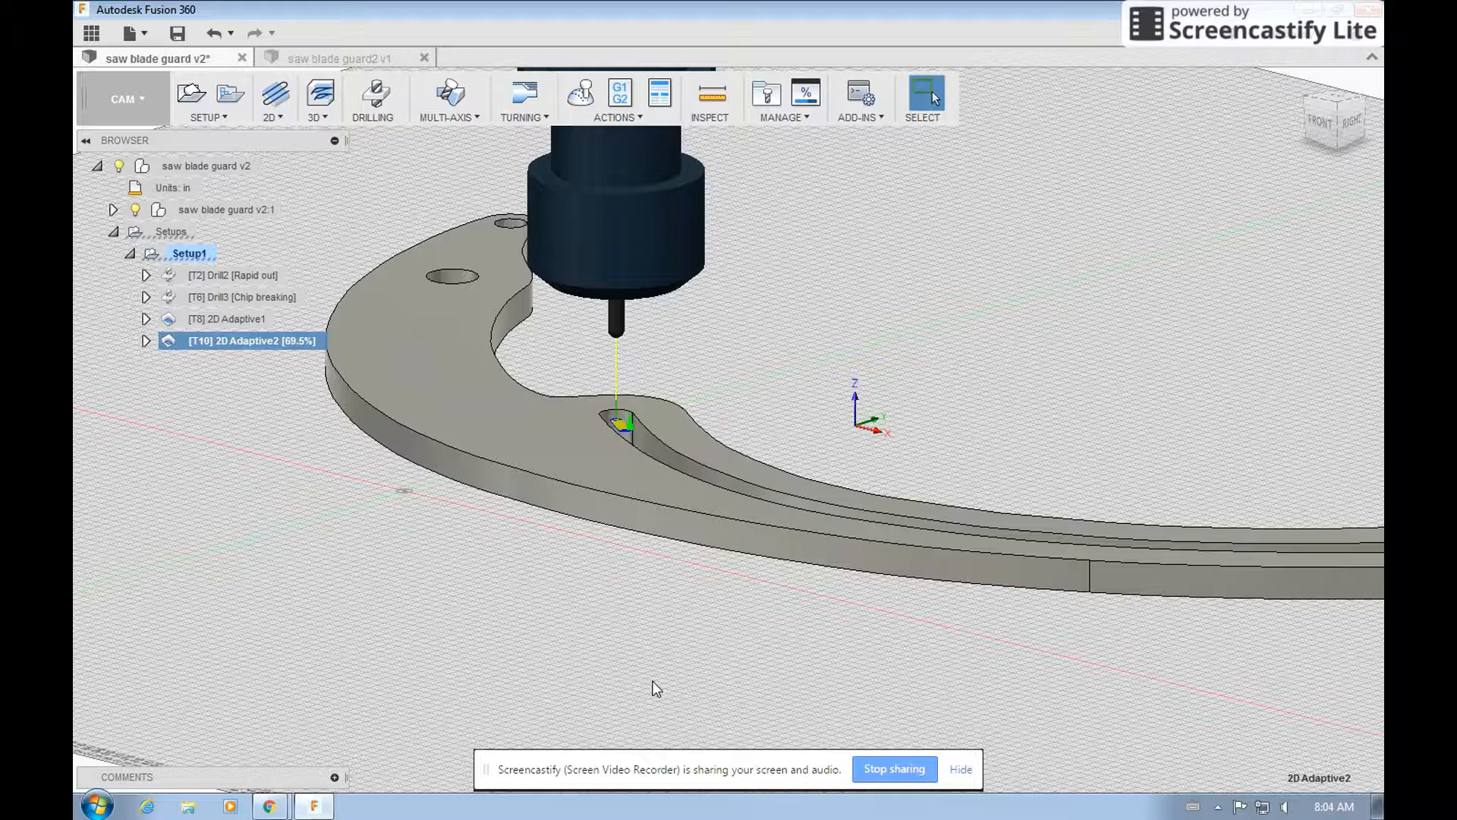
# Create a 2D Contour operation with tool 10, the Ø1/8" ball mill, and select the curved slot's bottom contour as its geometry.
pyautogui.scroll(-4, 566, 613)
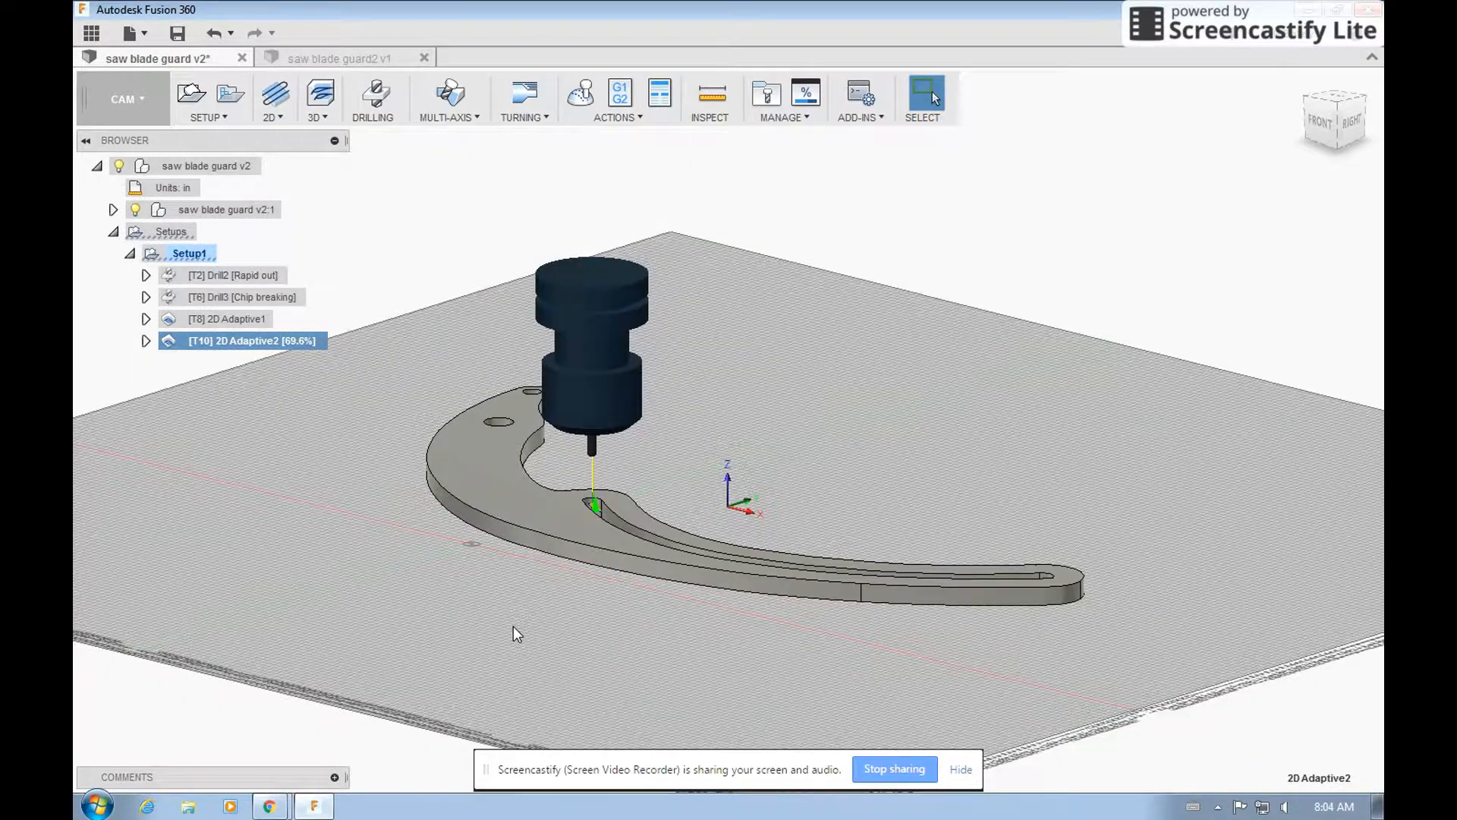
pyautogui.scroll(3, 531, 550)
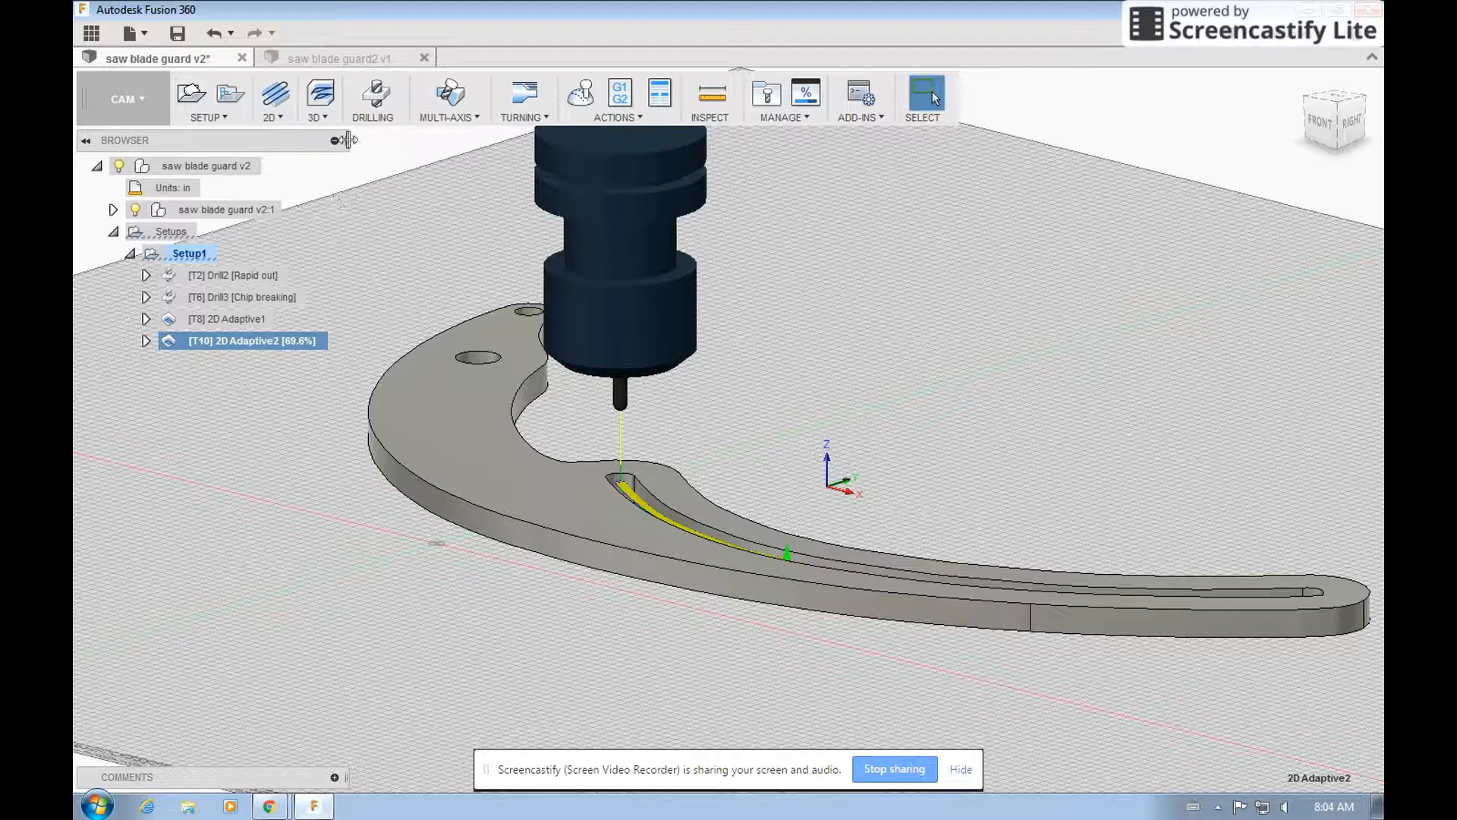
pyautogui.click(273, 114)
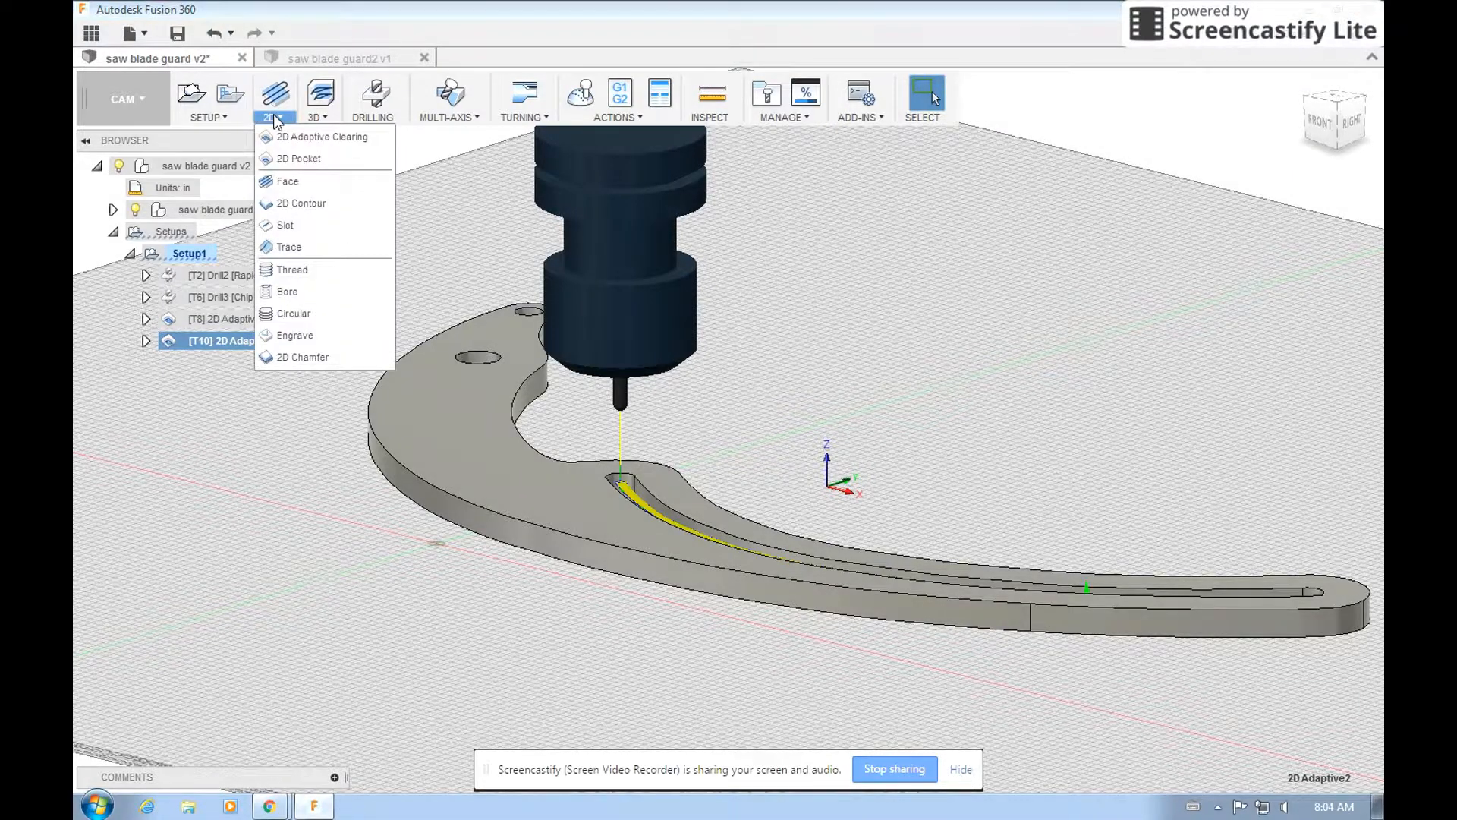
pyautogui.click(301, 203)
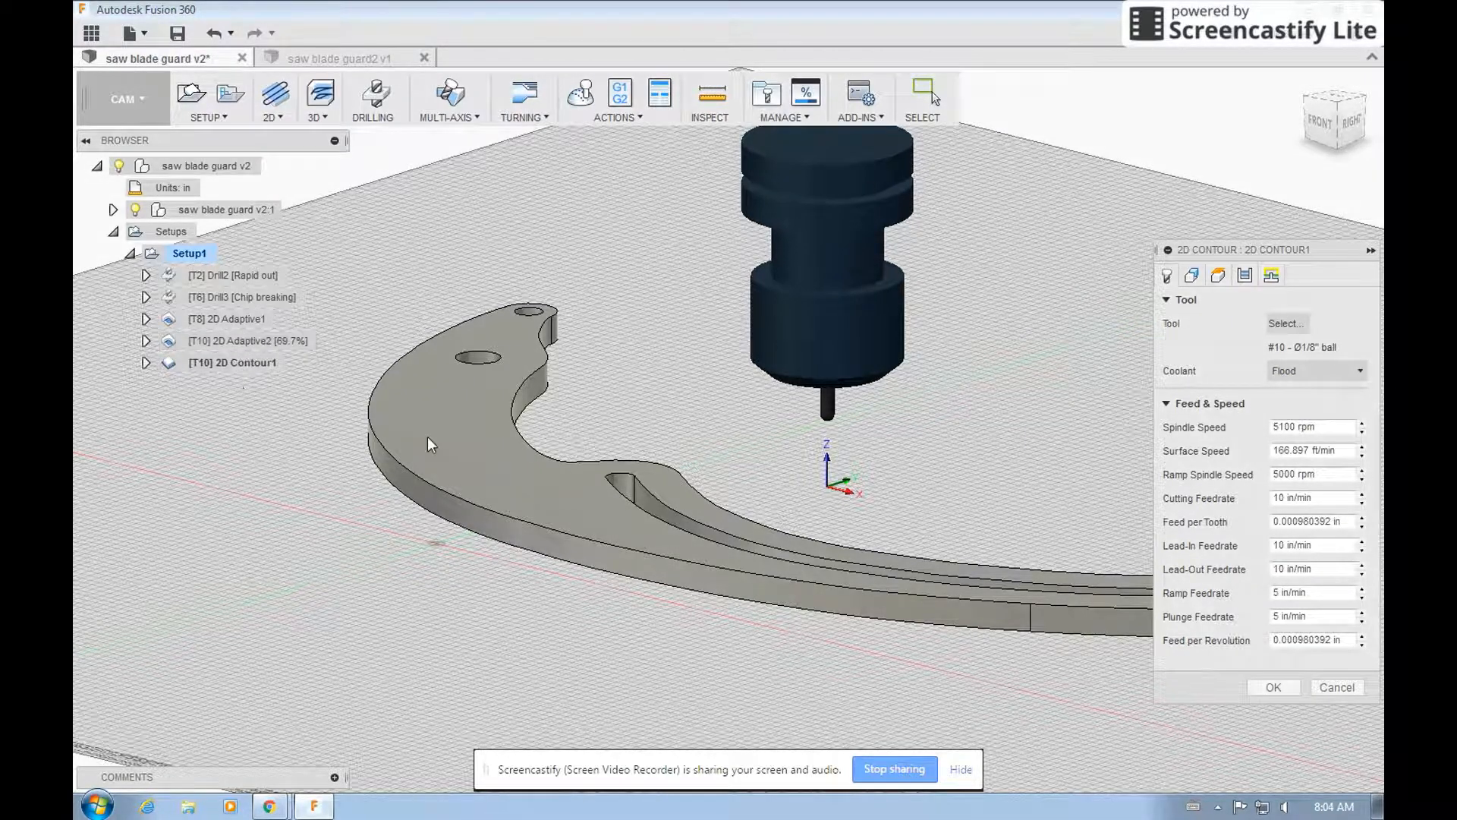
pyautogui.scroll(-2, 909, 450)
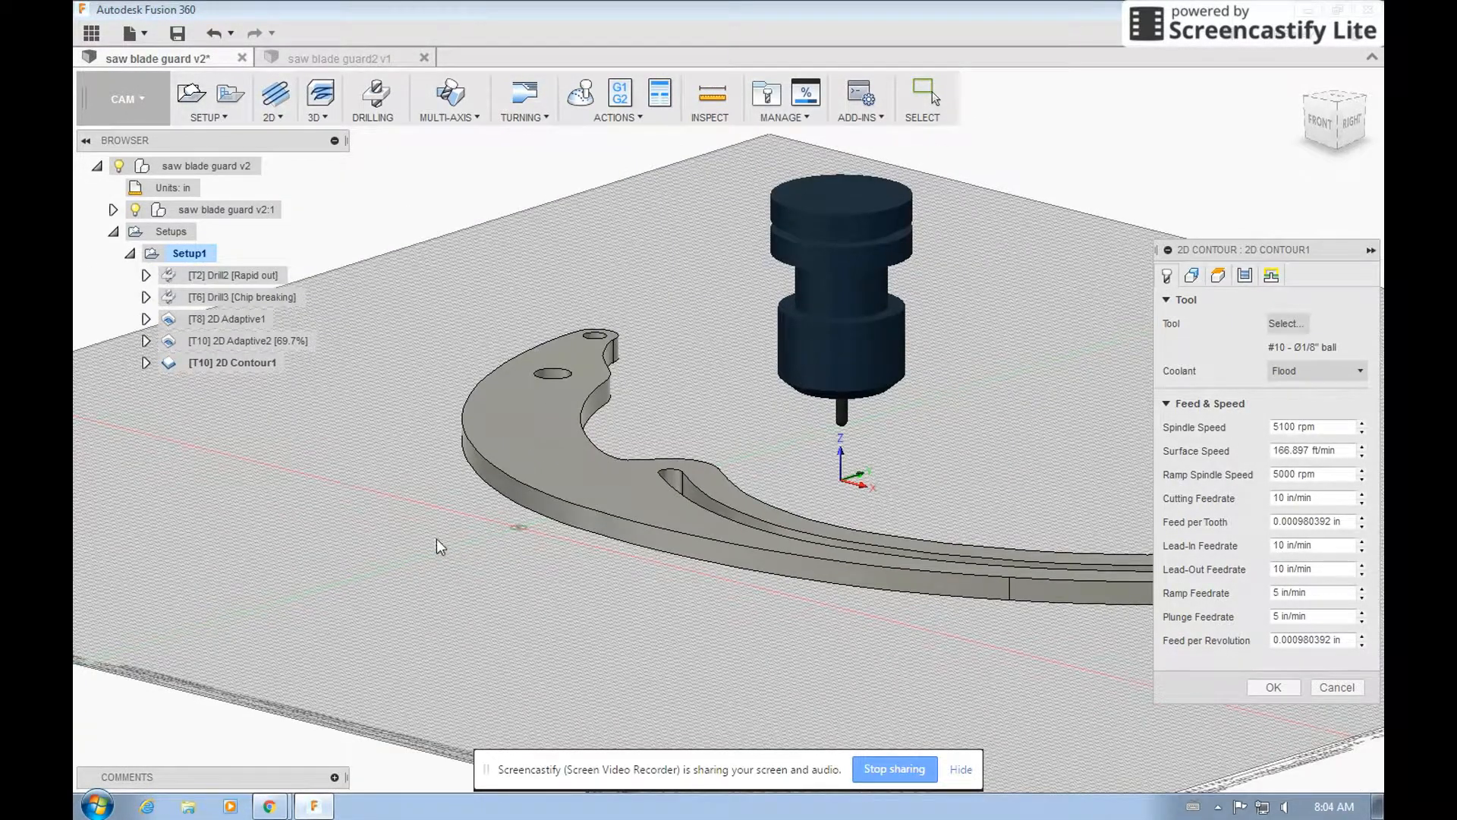
pyautogui.scroll(-1, 372, 540)
pyautogui.scroll(-1, 333, 546)
pyautogui.scroll(-1, 333, 546)
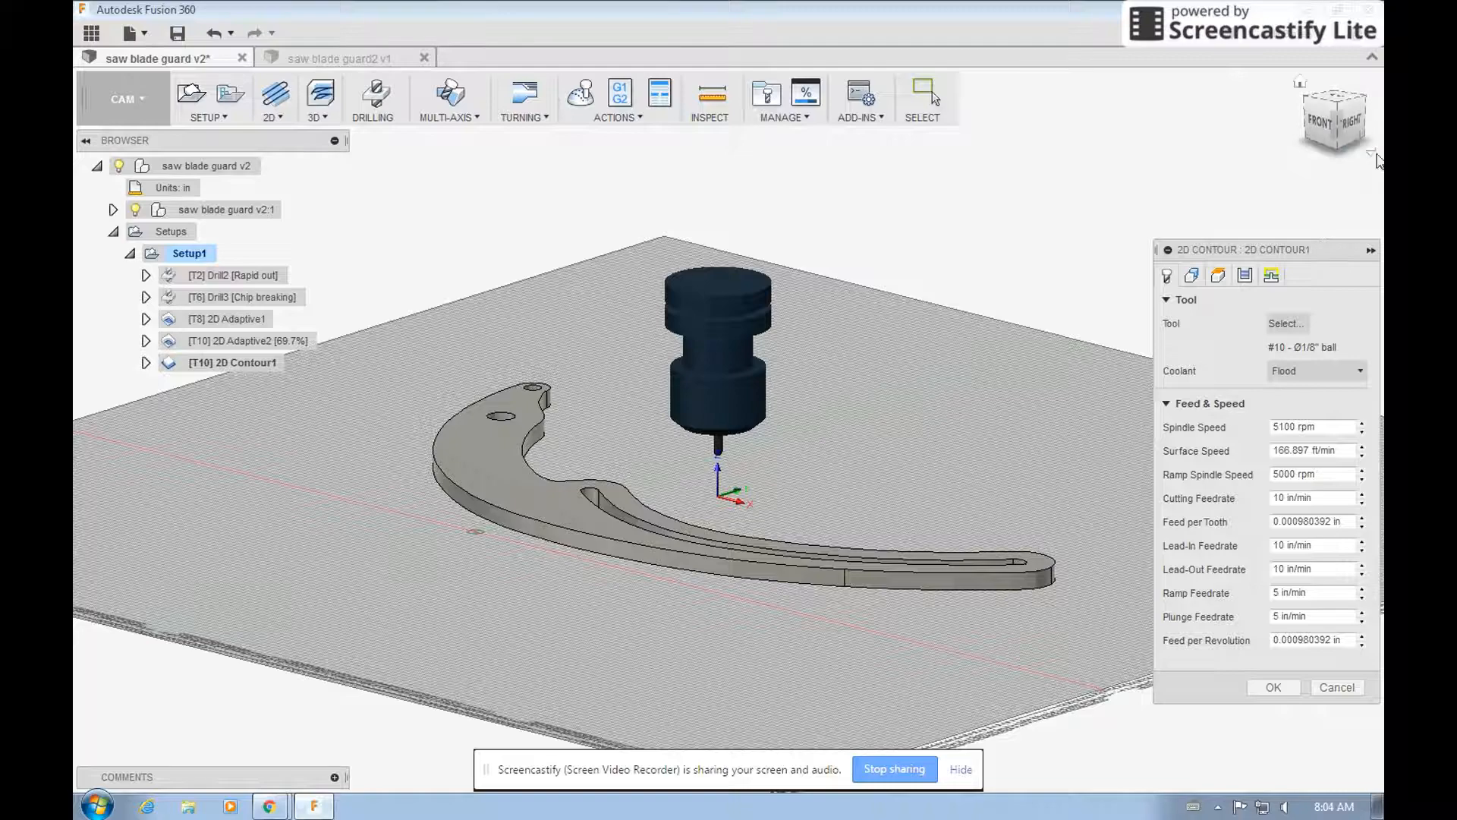
pyautogui.moveTo(1314, 115); pyautogui.dragTo(1315, 149)
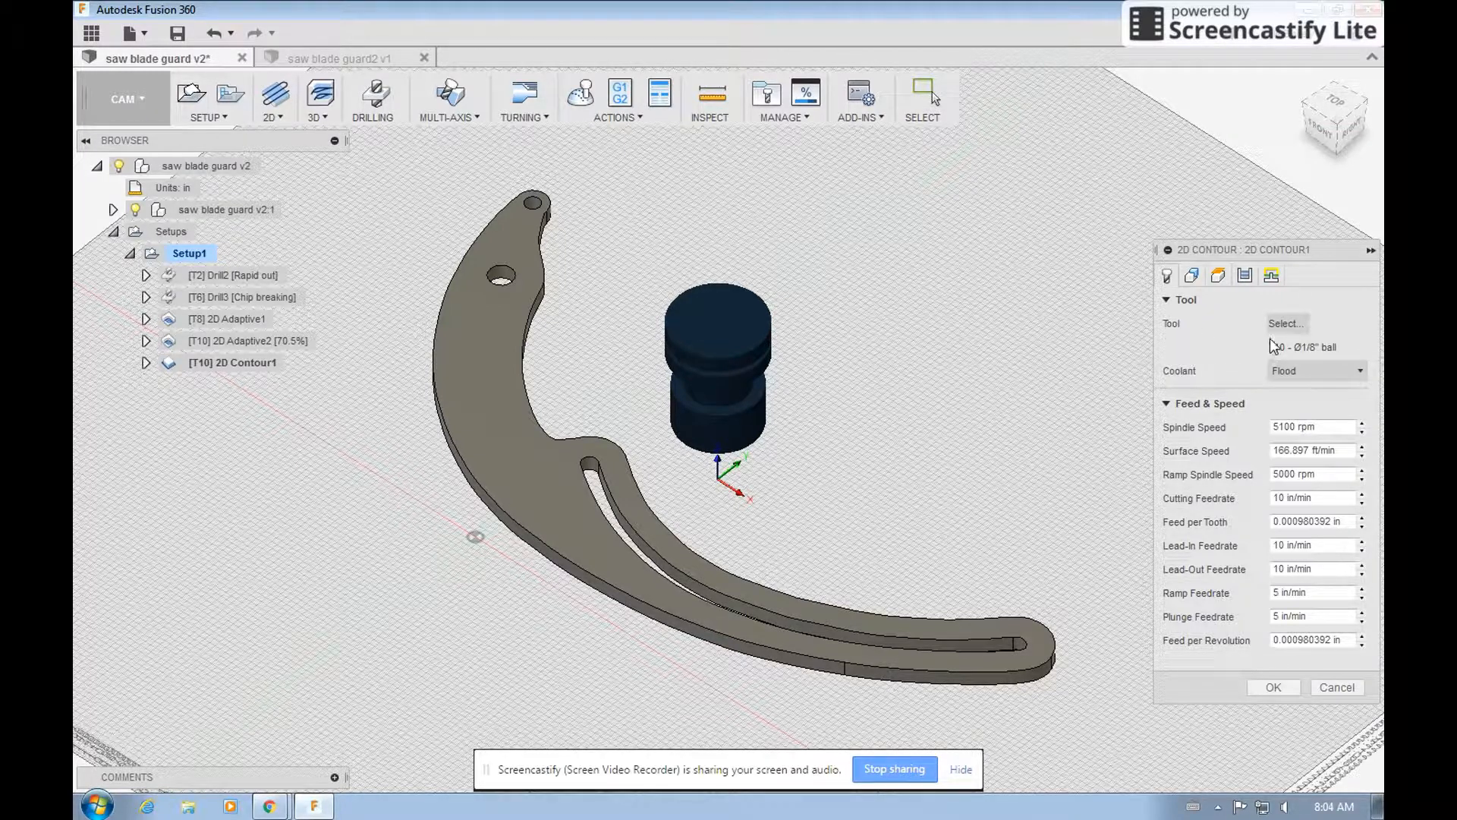
pyautogui.click(1192, 276)
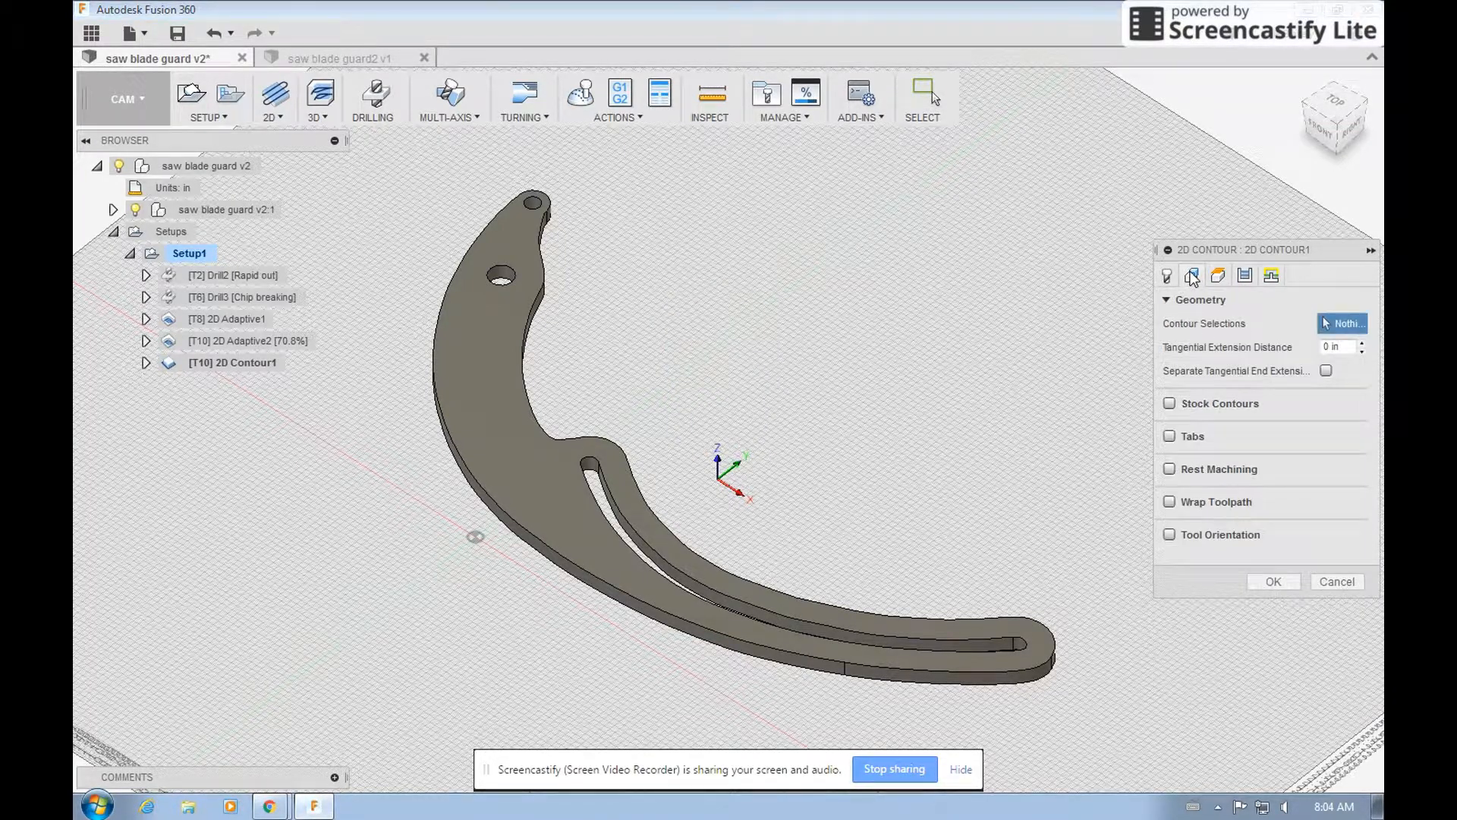
pyautogui.click(601, 489)
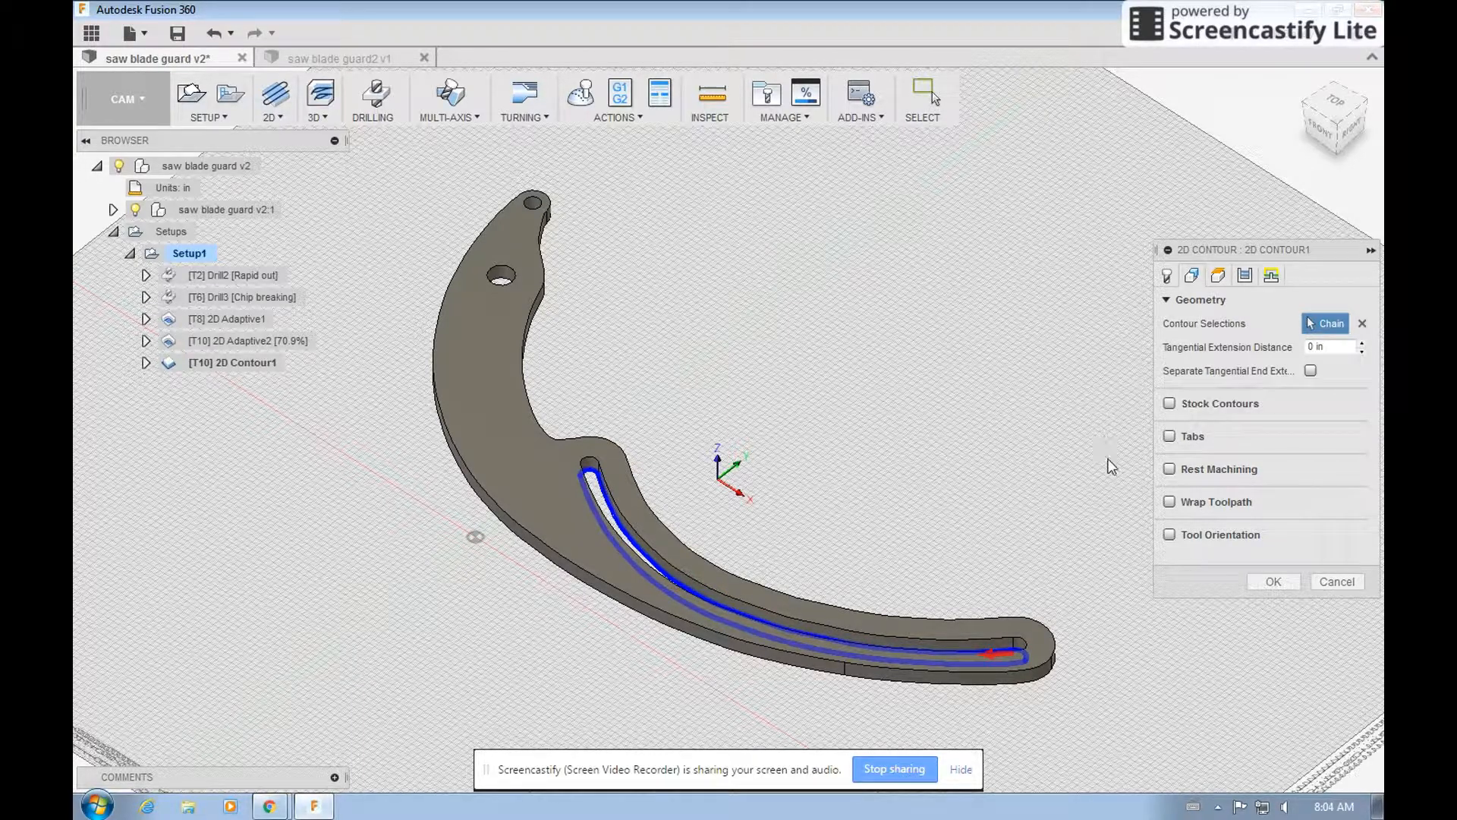
# Review the 2D Contour operation's heights, passes and linking settings, keep the defaults, and generate its toolpath.
pyautogui.click(1217, 276)
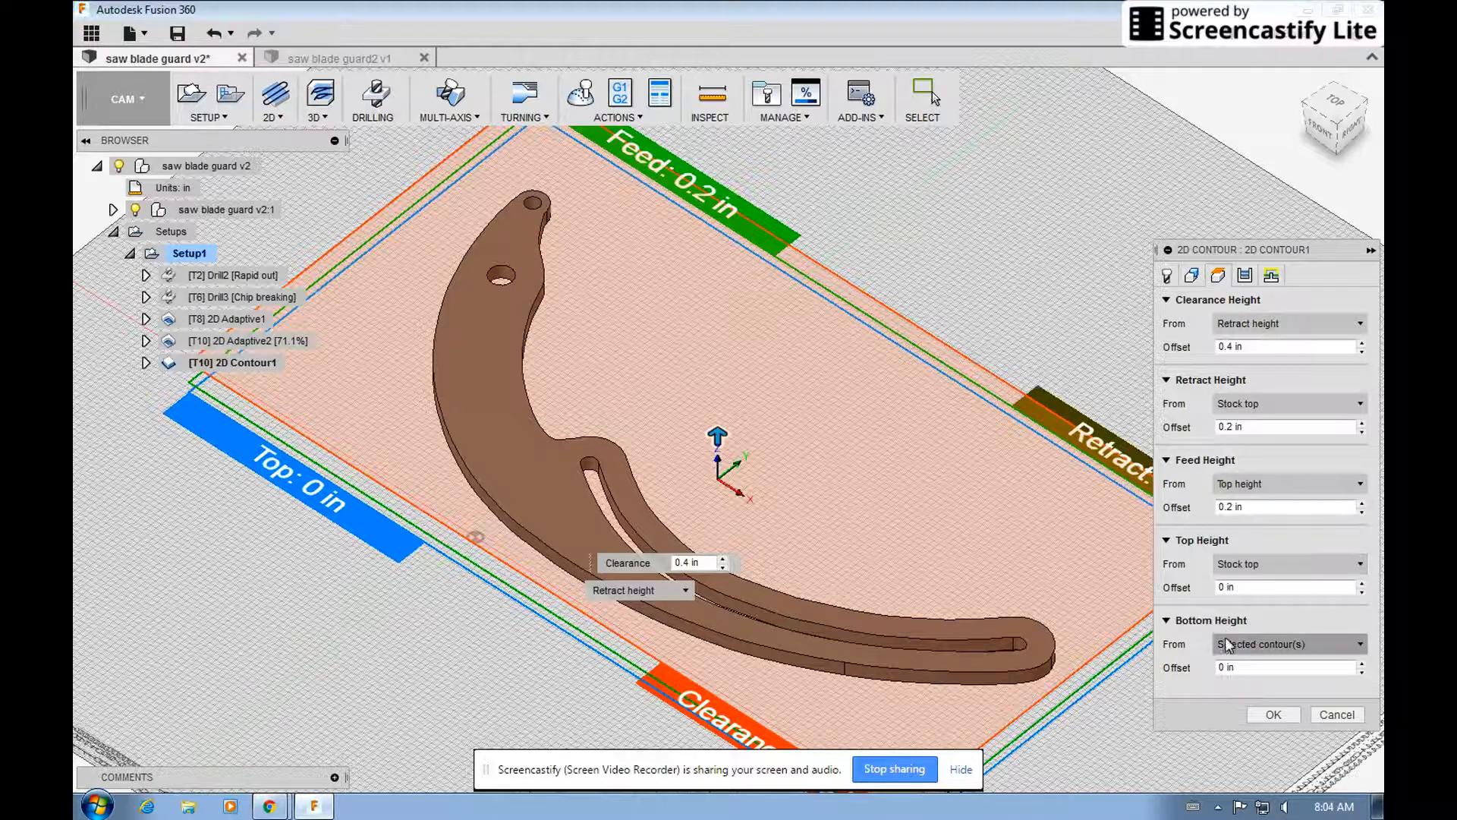
pyautogui.click(1244, 274)
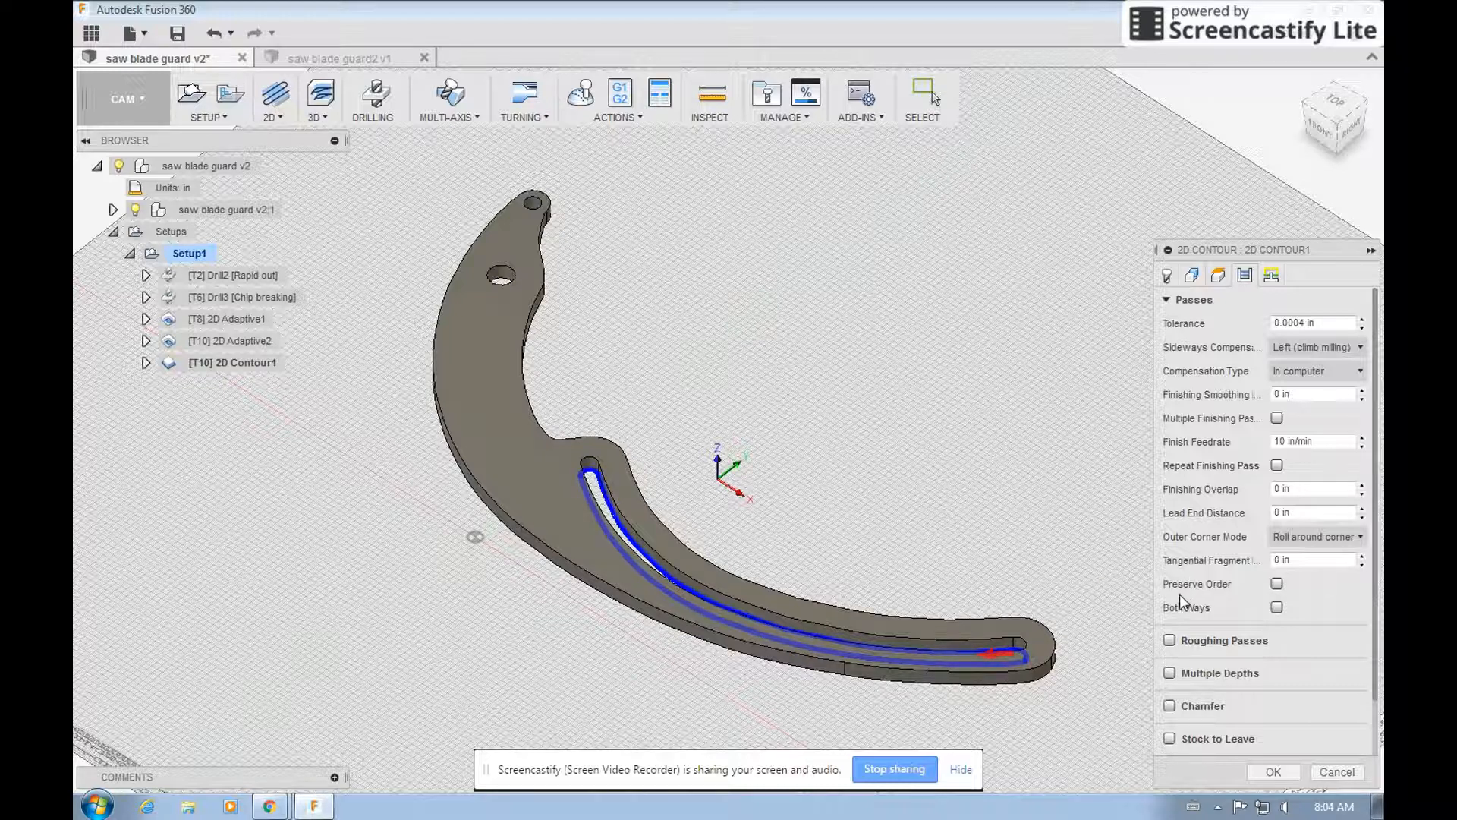
pyautogui.scroll(-2, 1180, 595)
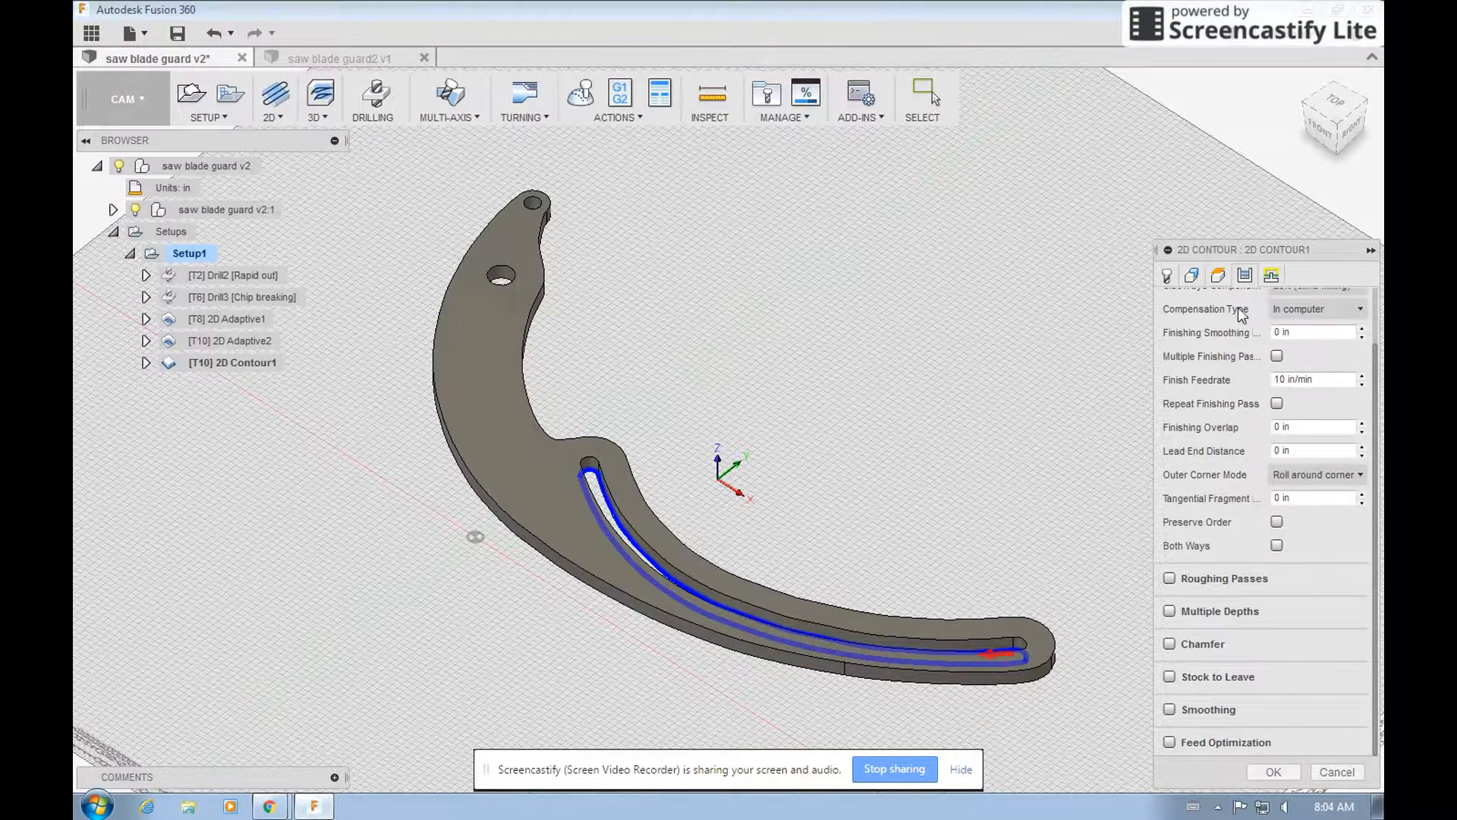
pyautogui.click(1272, 277)
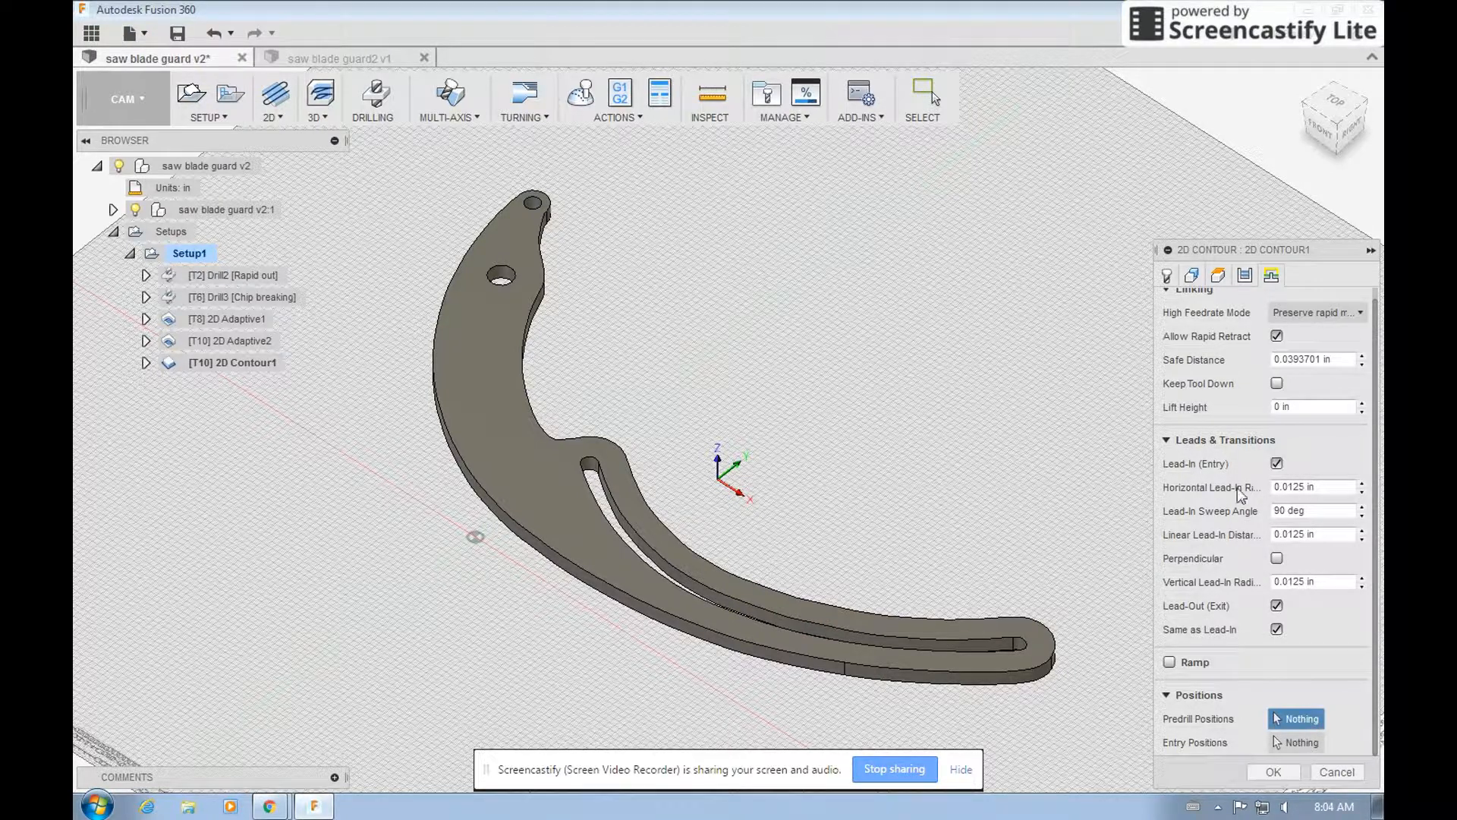
pyautogui.click(1269, 772)
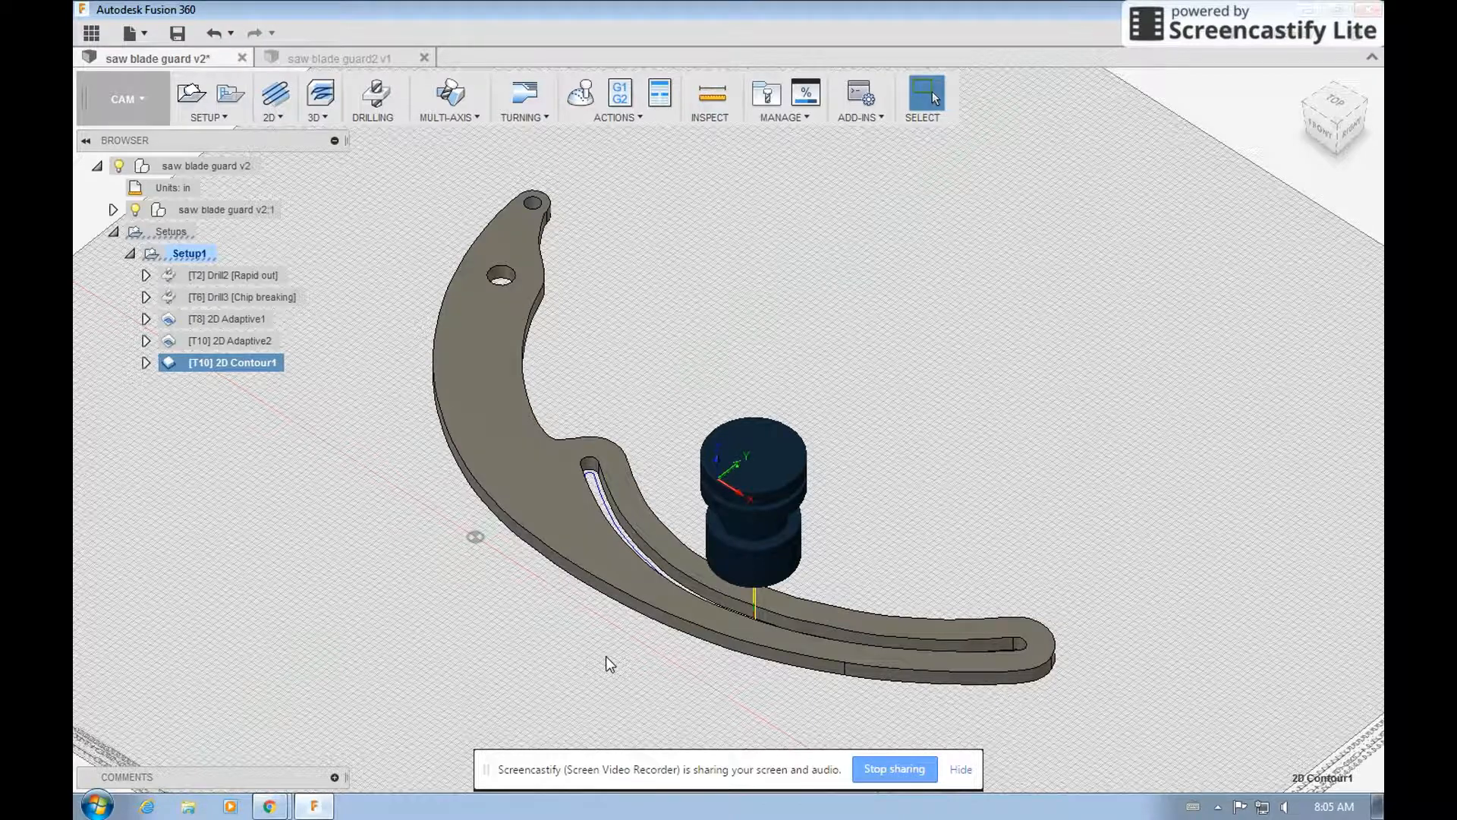
# Edit the 2D Contour operation to use Multiple Depths with a maximum roughing stepdown of 0.05 in, and regenerate its toolpath.
pyautogui.moveTo(1321, 120); pyautogui.dragTo(1377, 191)
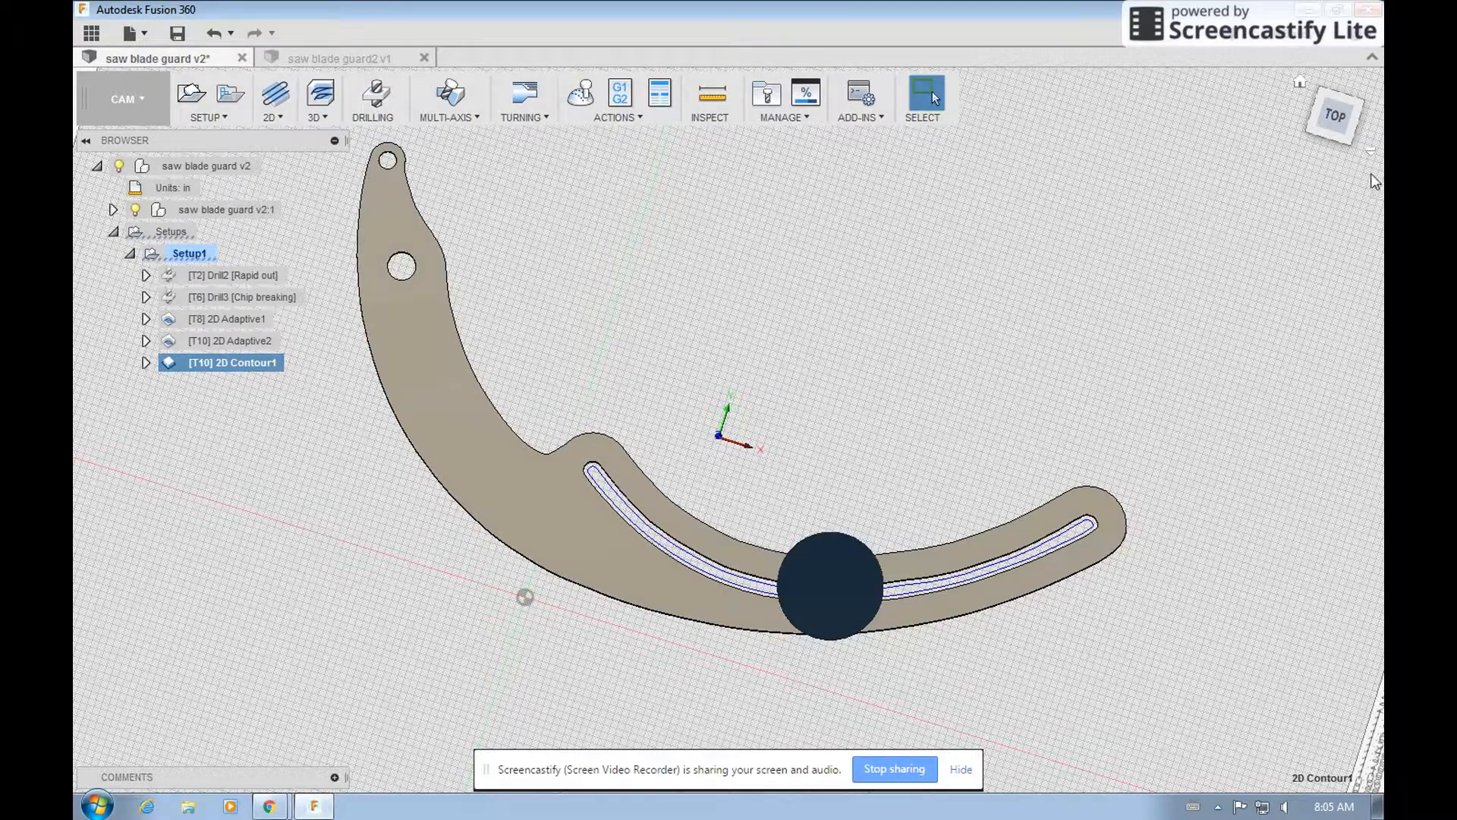
pyautogui.click(1335, 133)
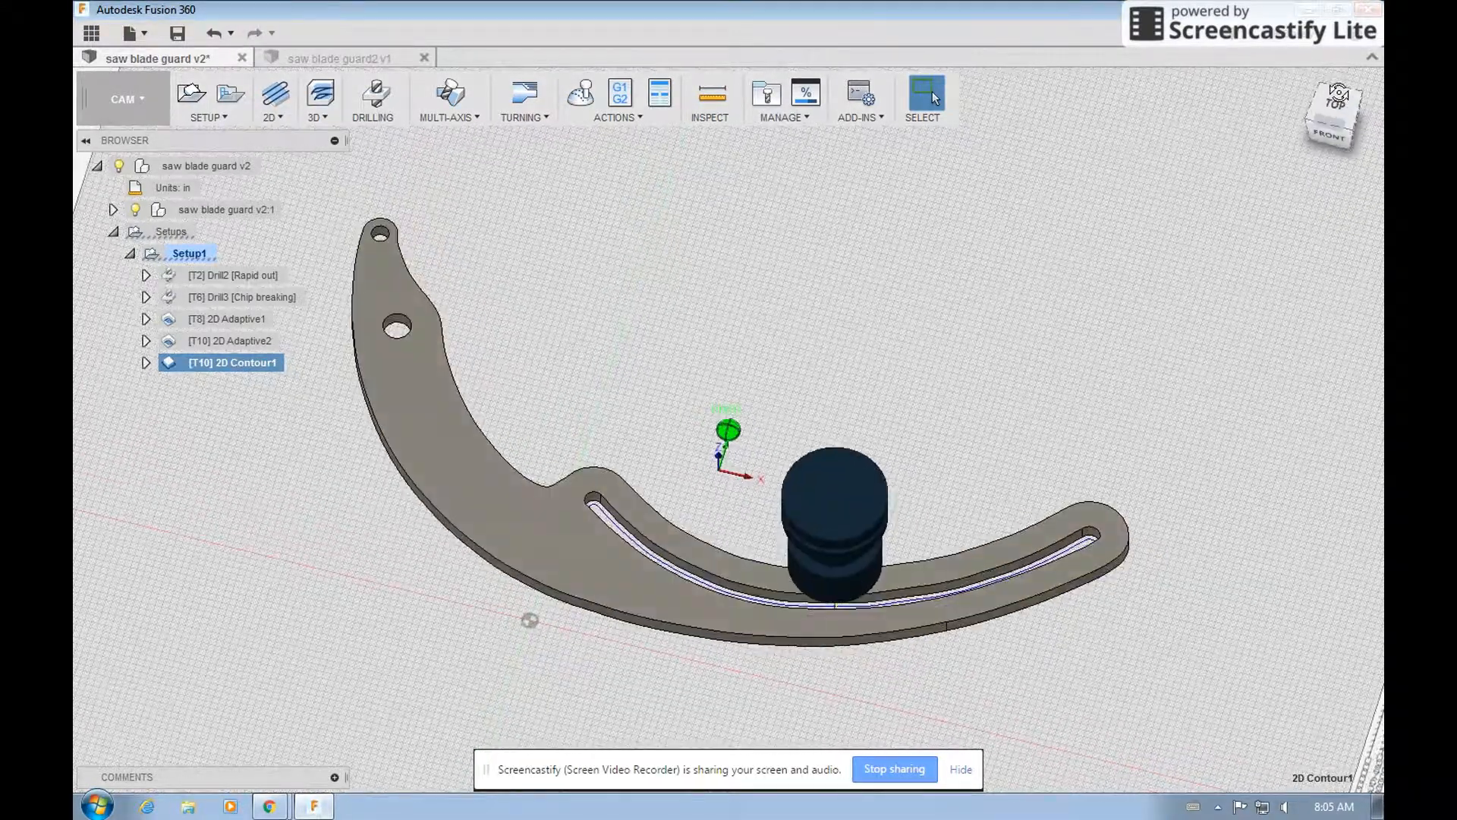
pyautogui.rightClick(255, 363)
pyautogui.click(295, 369)
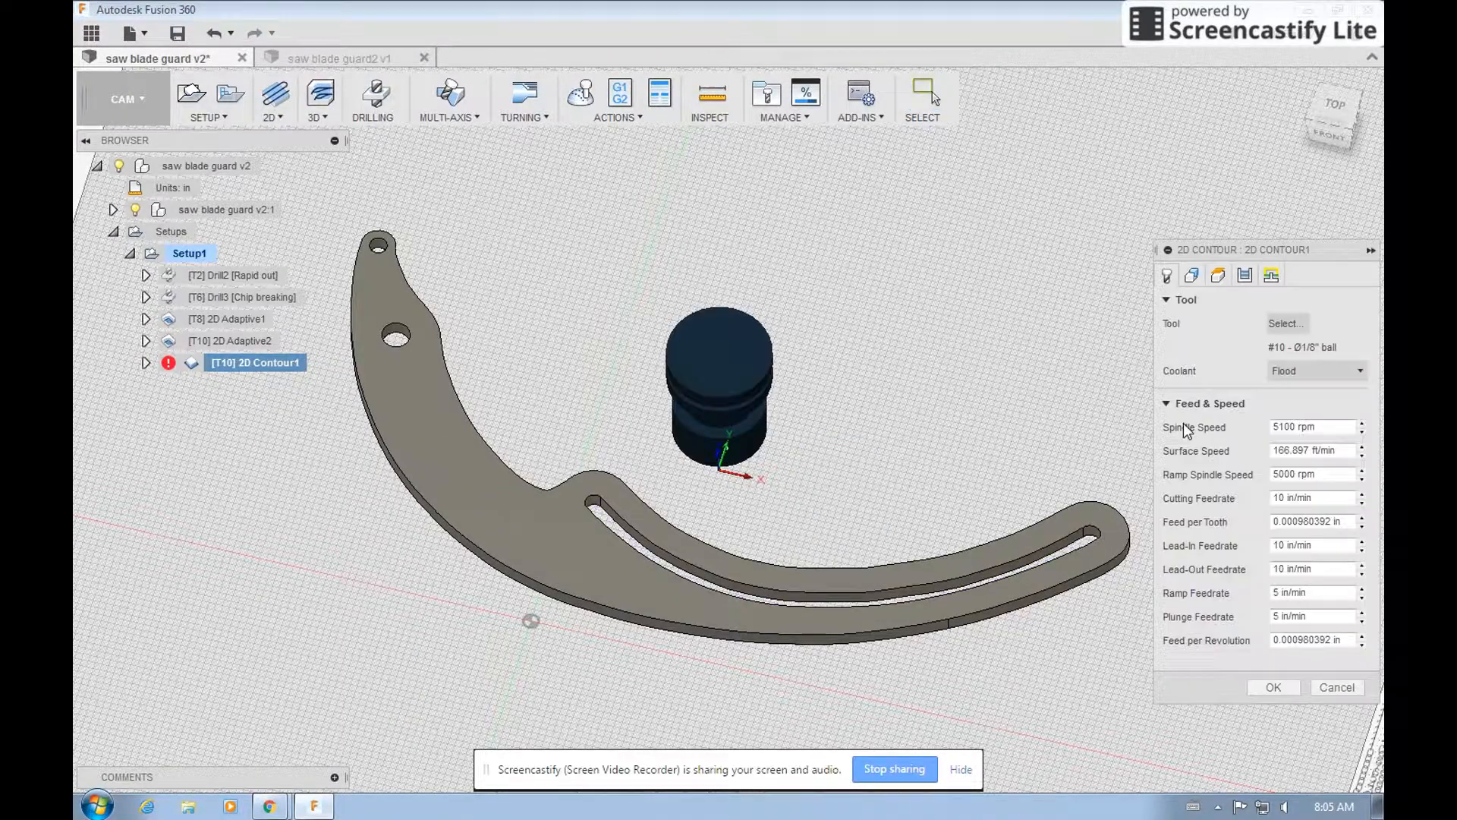
pyautogui.click(1246, 276)
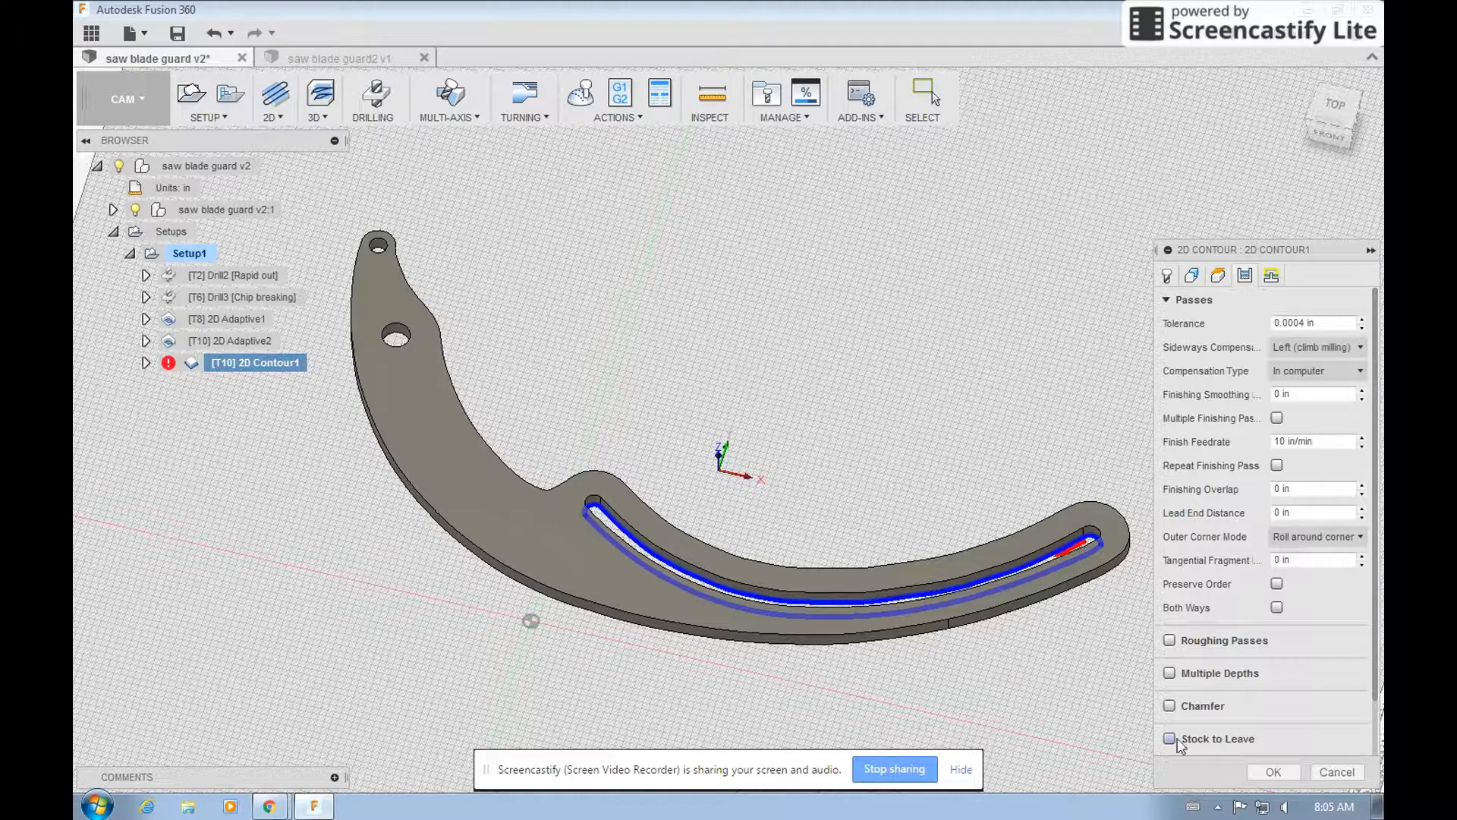
pyautogui.click(1170, 674)
pyautogui.scroll(-3, 1222, 674)
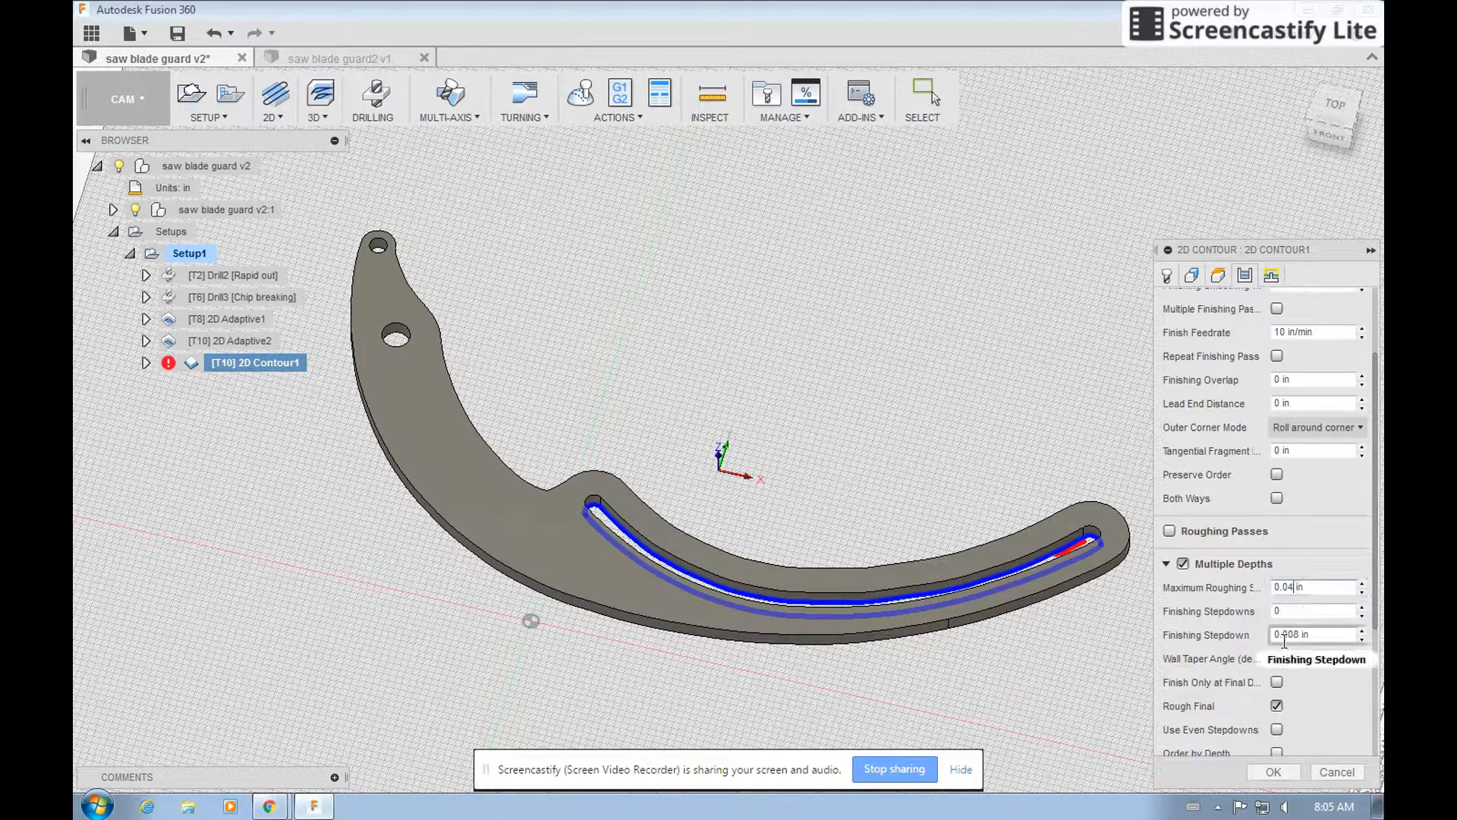
pyautogui.write('5')
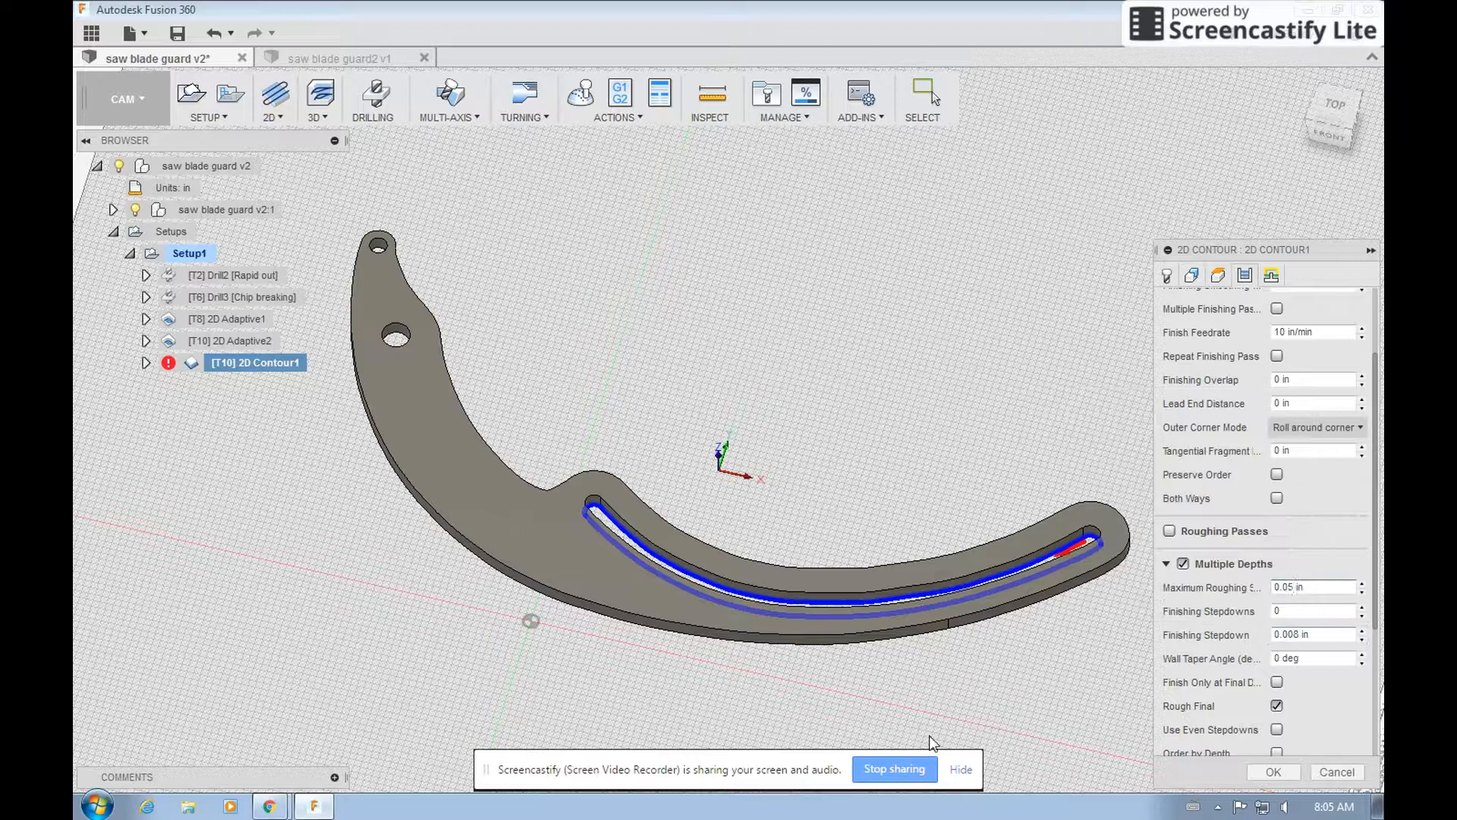
pyautogui.scroll(3, 1128, 690)
pyautogui.scroll(-3, 1237, 658)
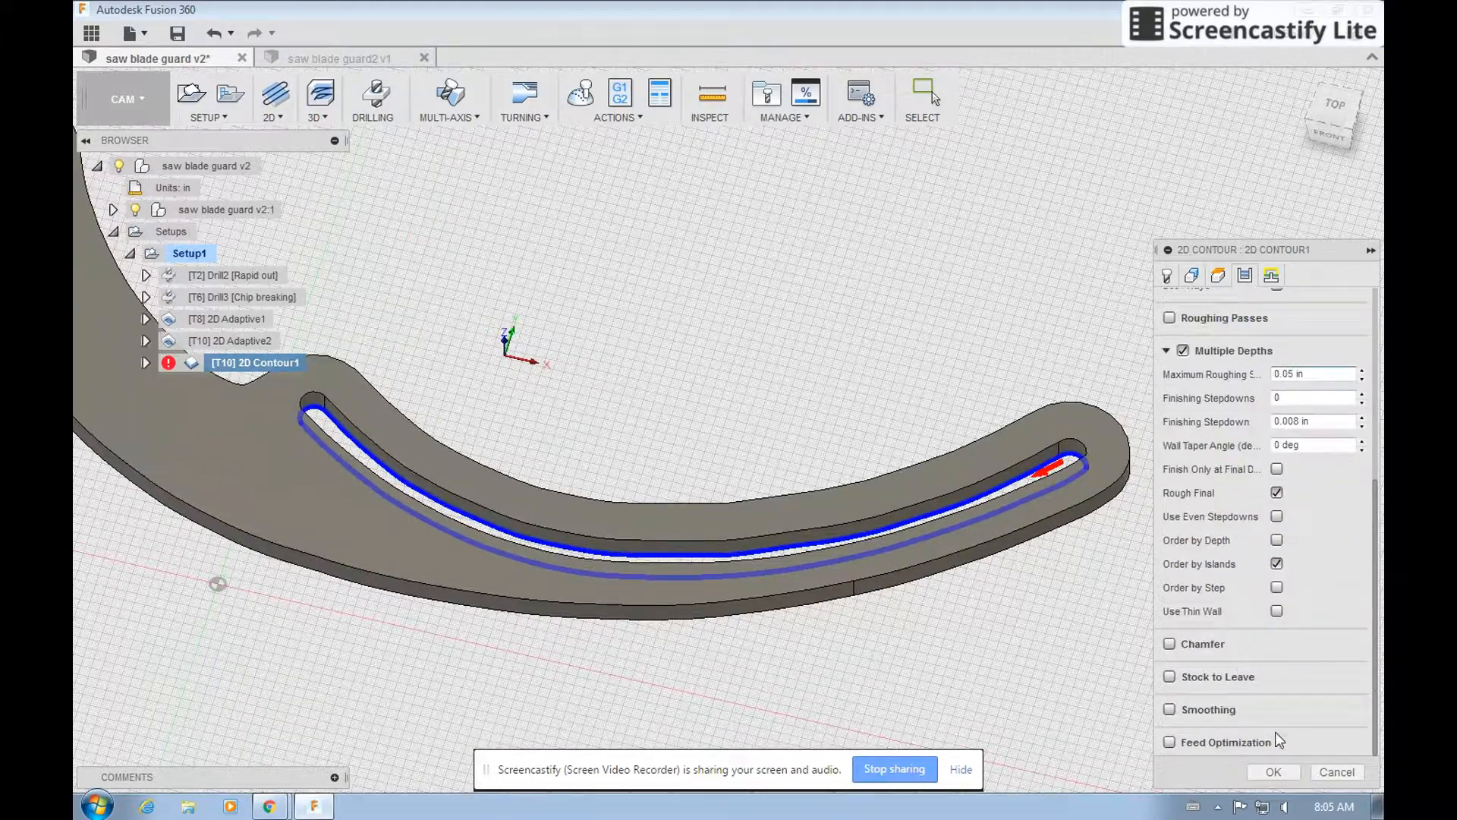
pyautogui.click(1274, 772)
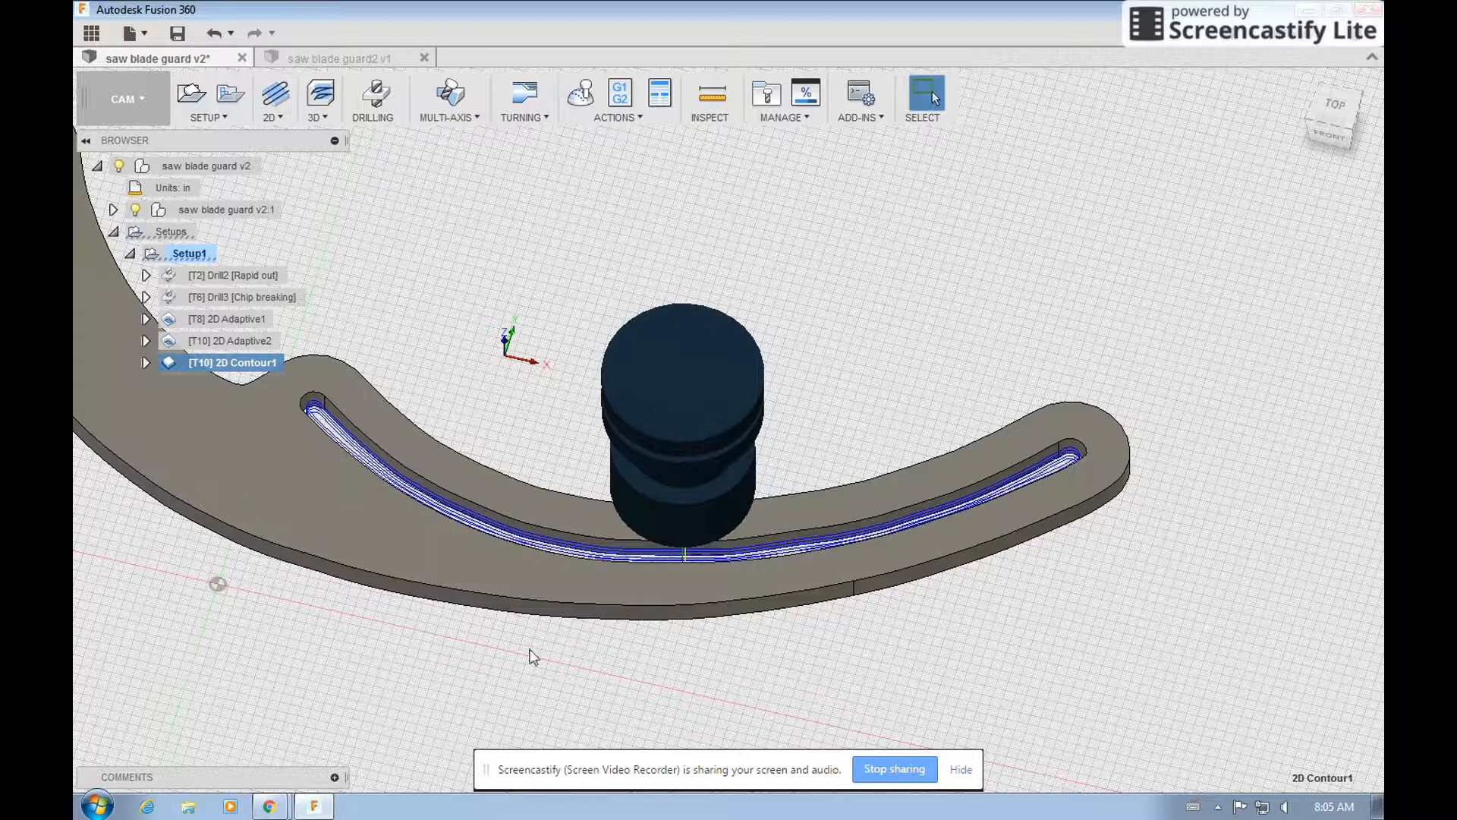
# Inspect the slot's layered contour passes, and play the simulation of all Setup1 operations on the stock from an angled view.
pyautogui.scroll(5, 306, 370)
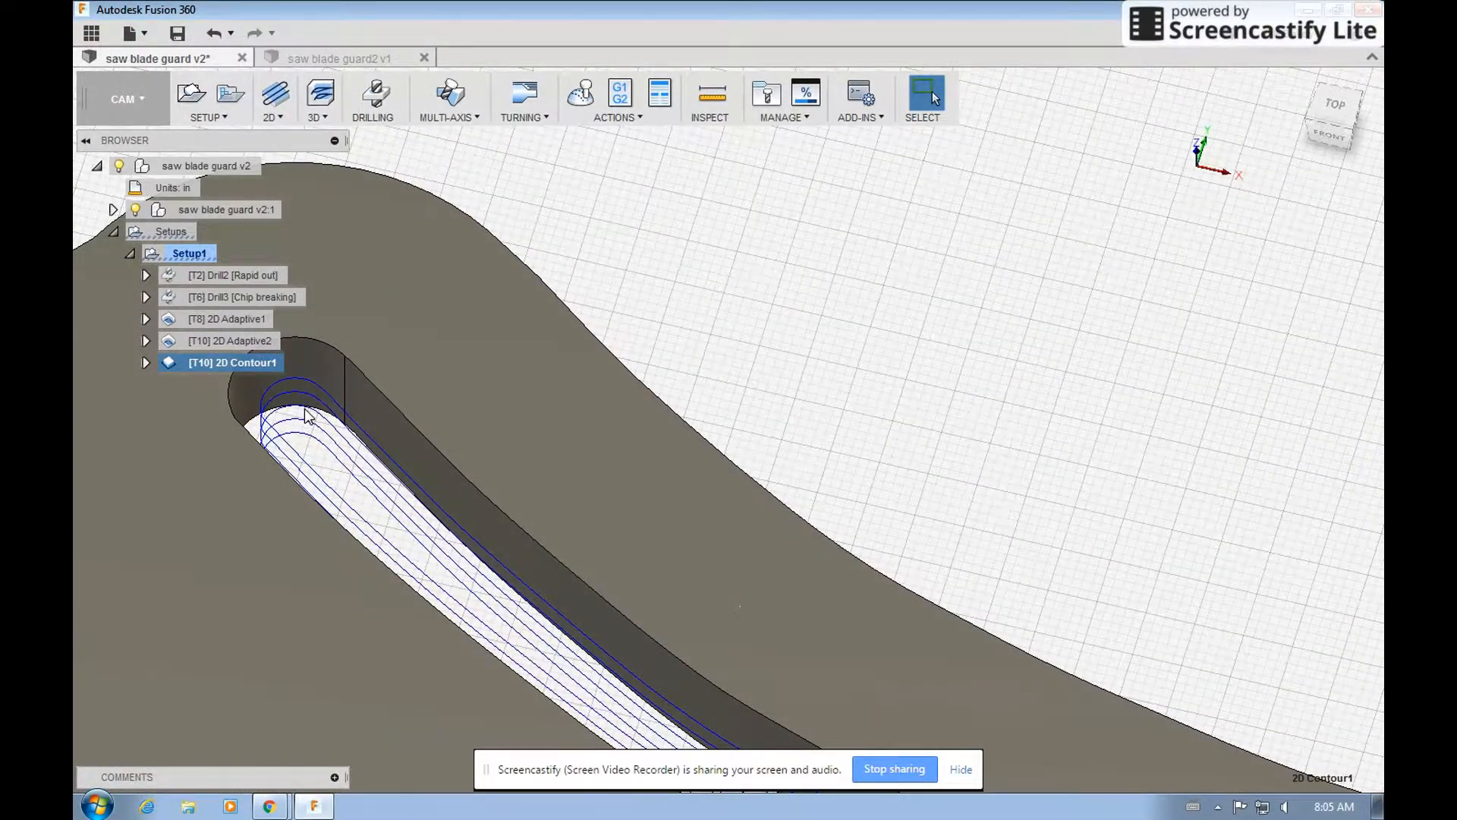
pyautogui.scroll(-6, 567, 414)
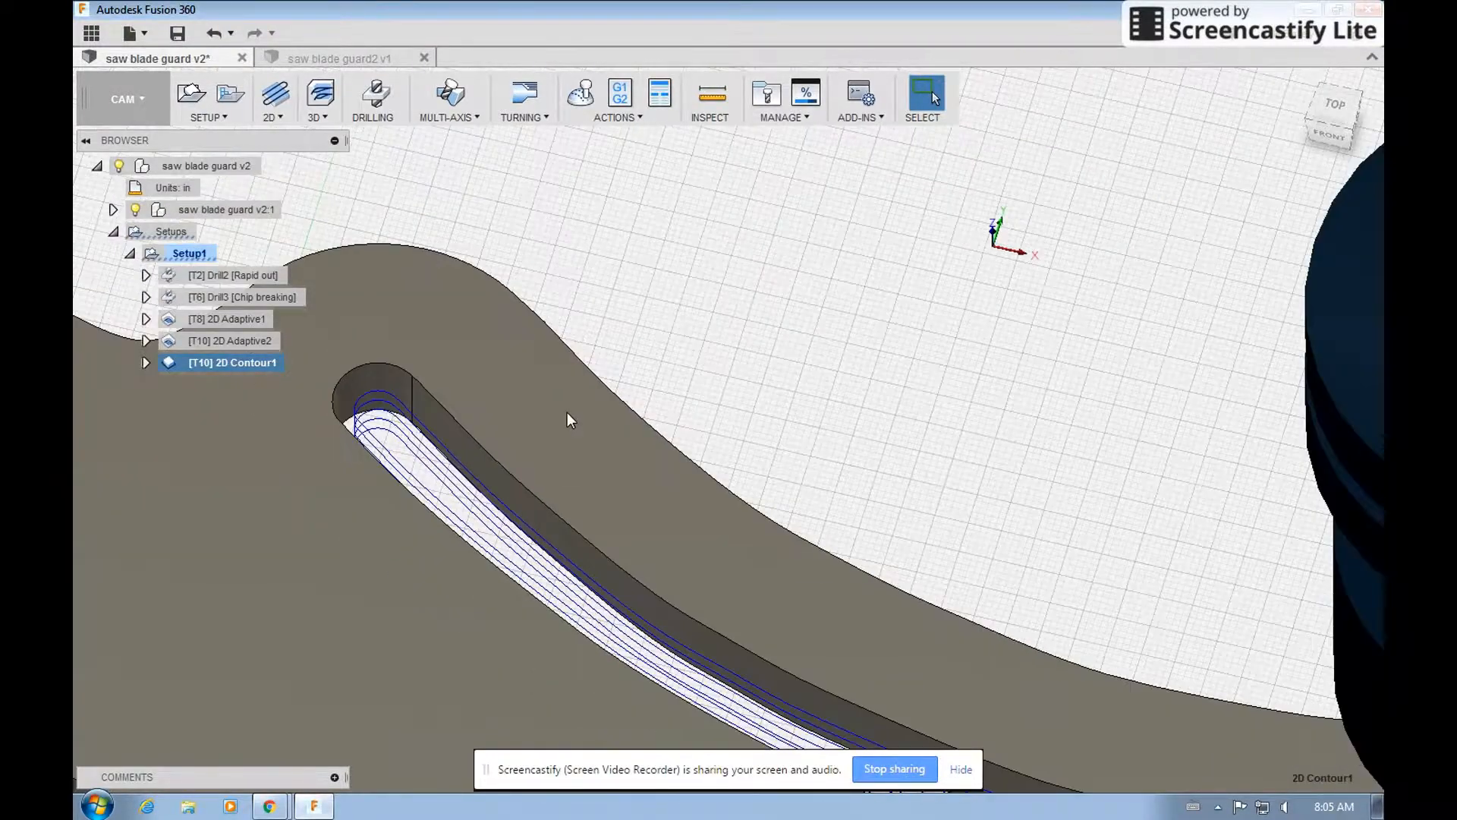
pyautogui.scroll(-3, 416, 546)
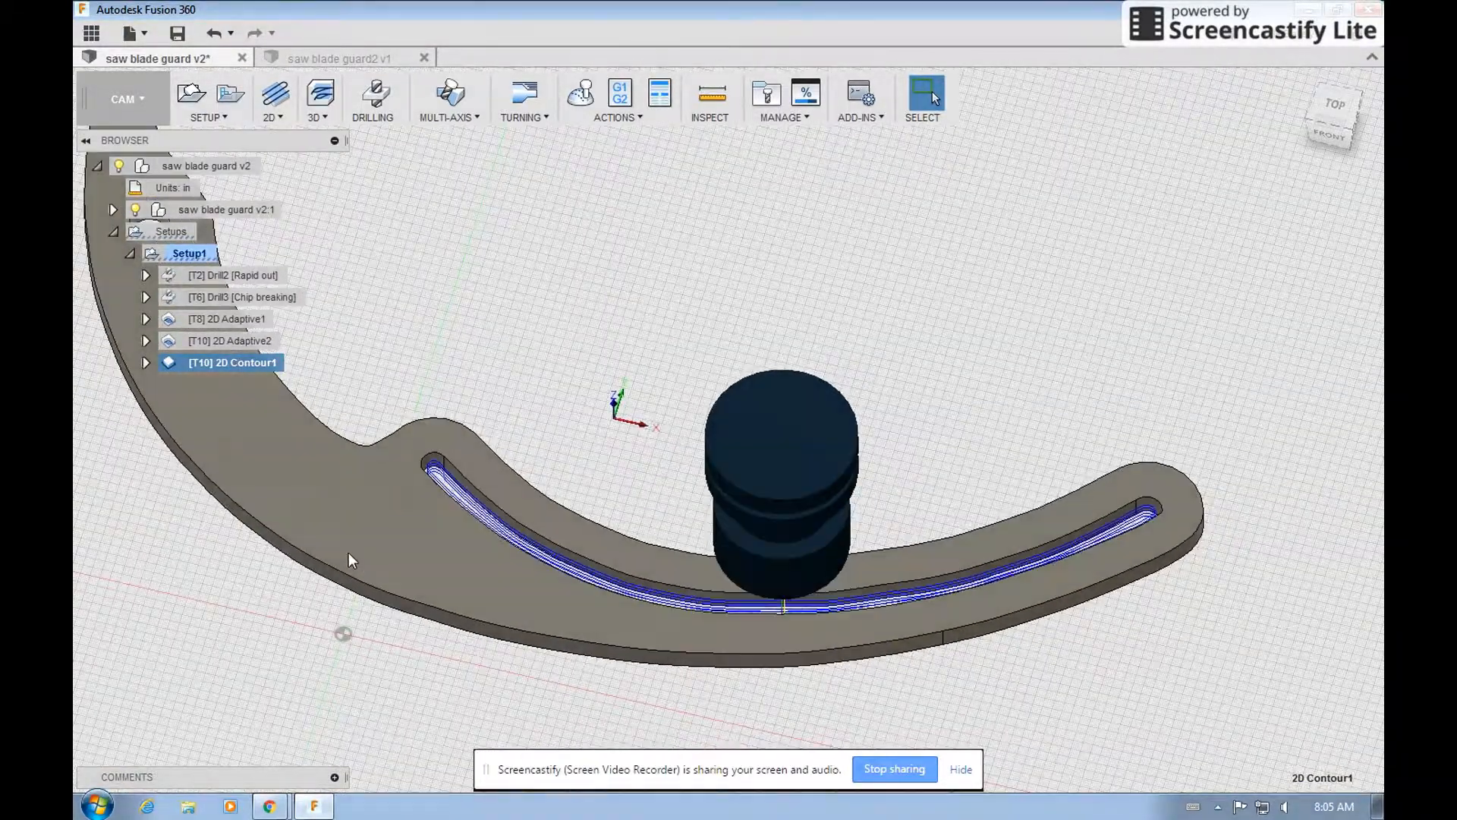
pyautogui.scroll(-3, 887, 613)
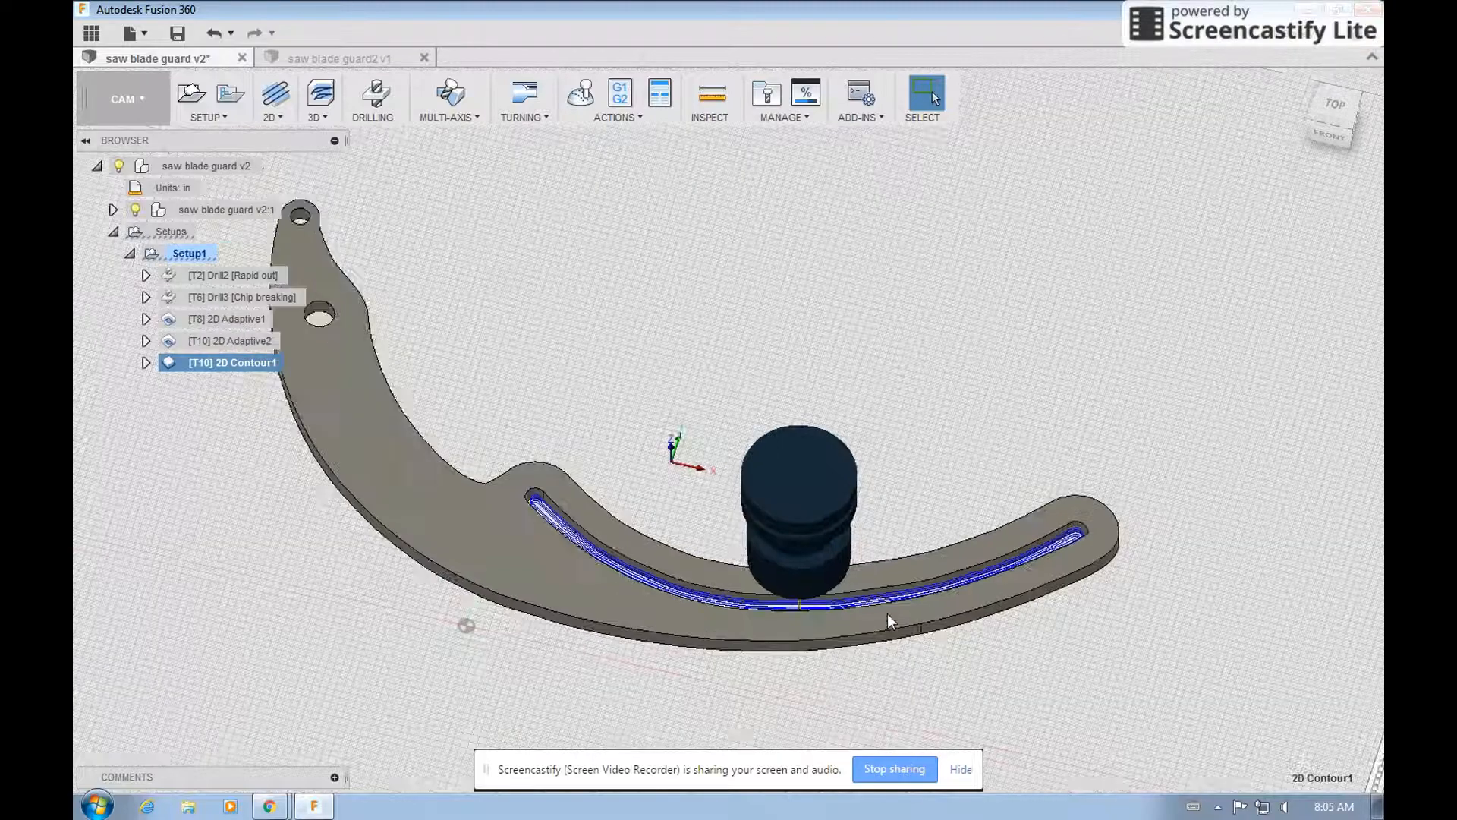
pyautogui.scroll(-2, 686, 621)
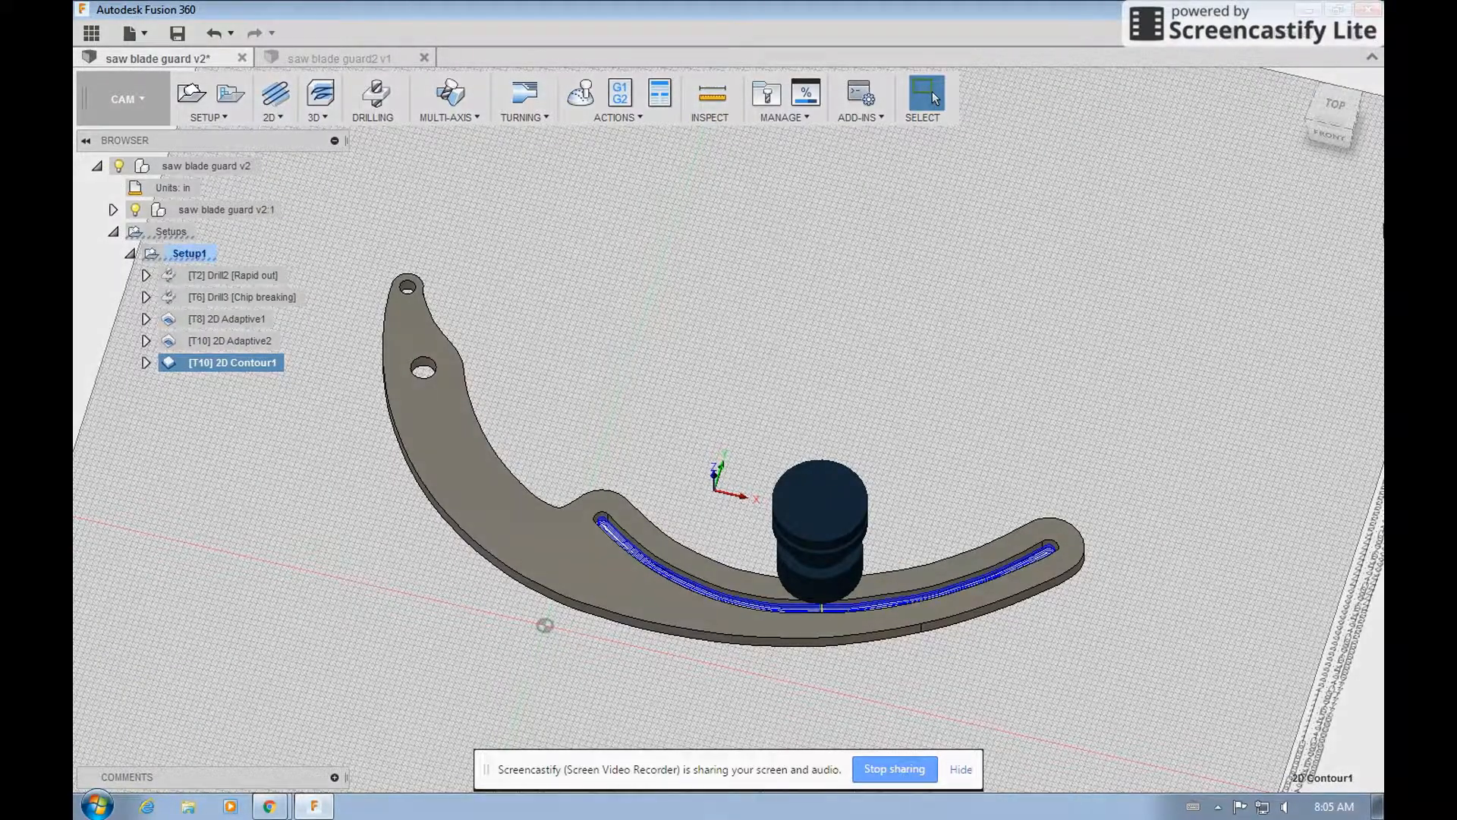
pyautogui.click(1334, 108)
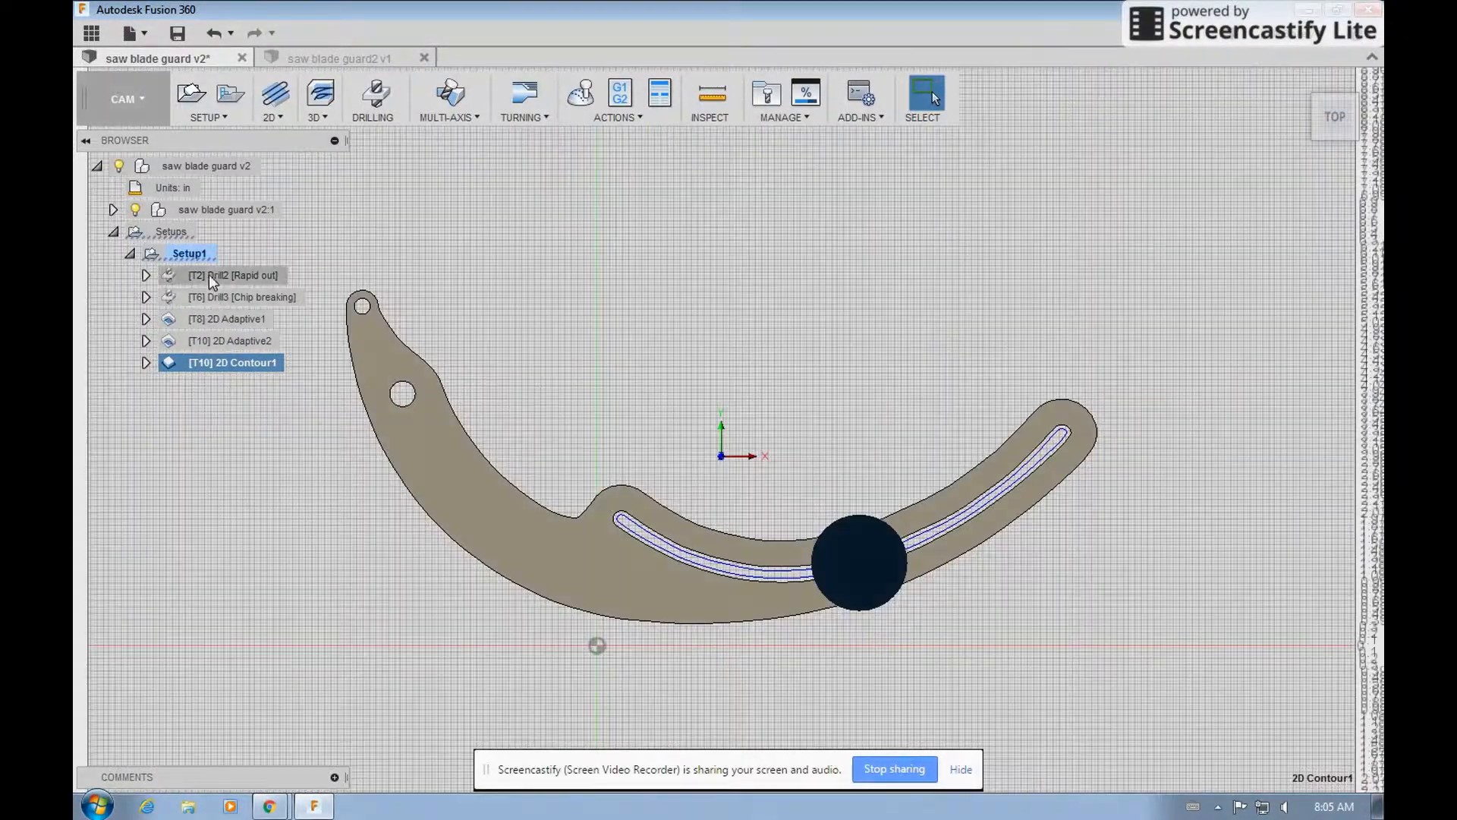
pyautogui.click(193, 255)
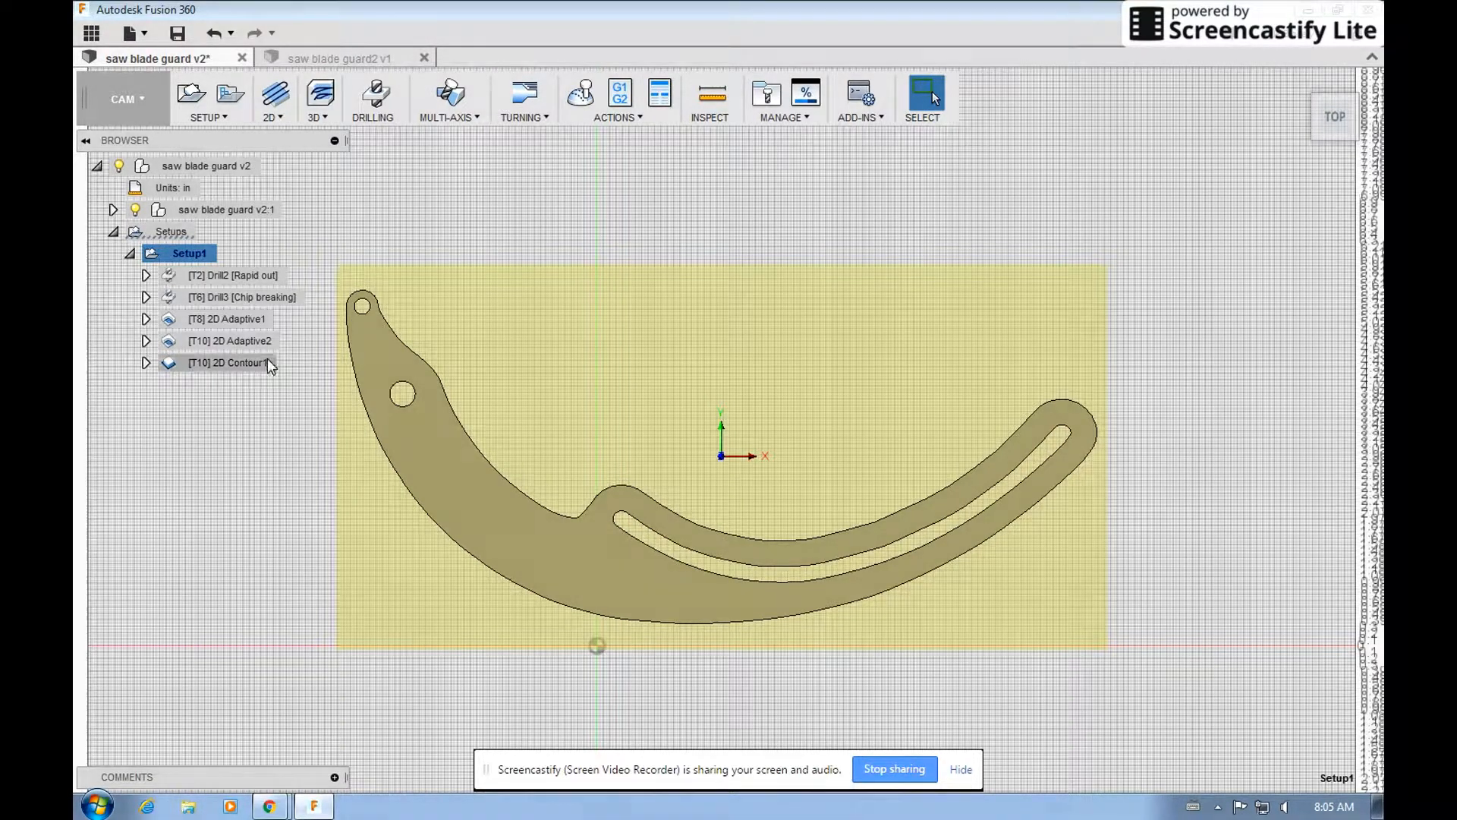
pyautogui.click(581, 95)
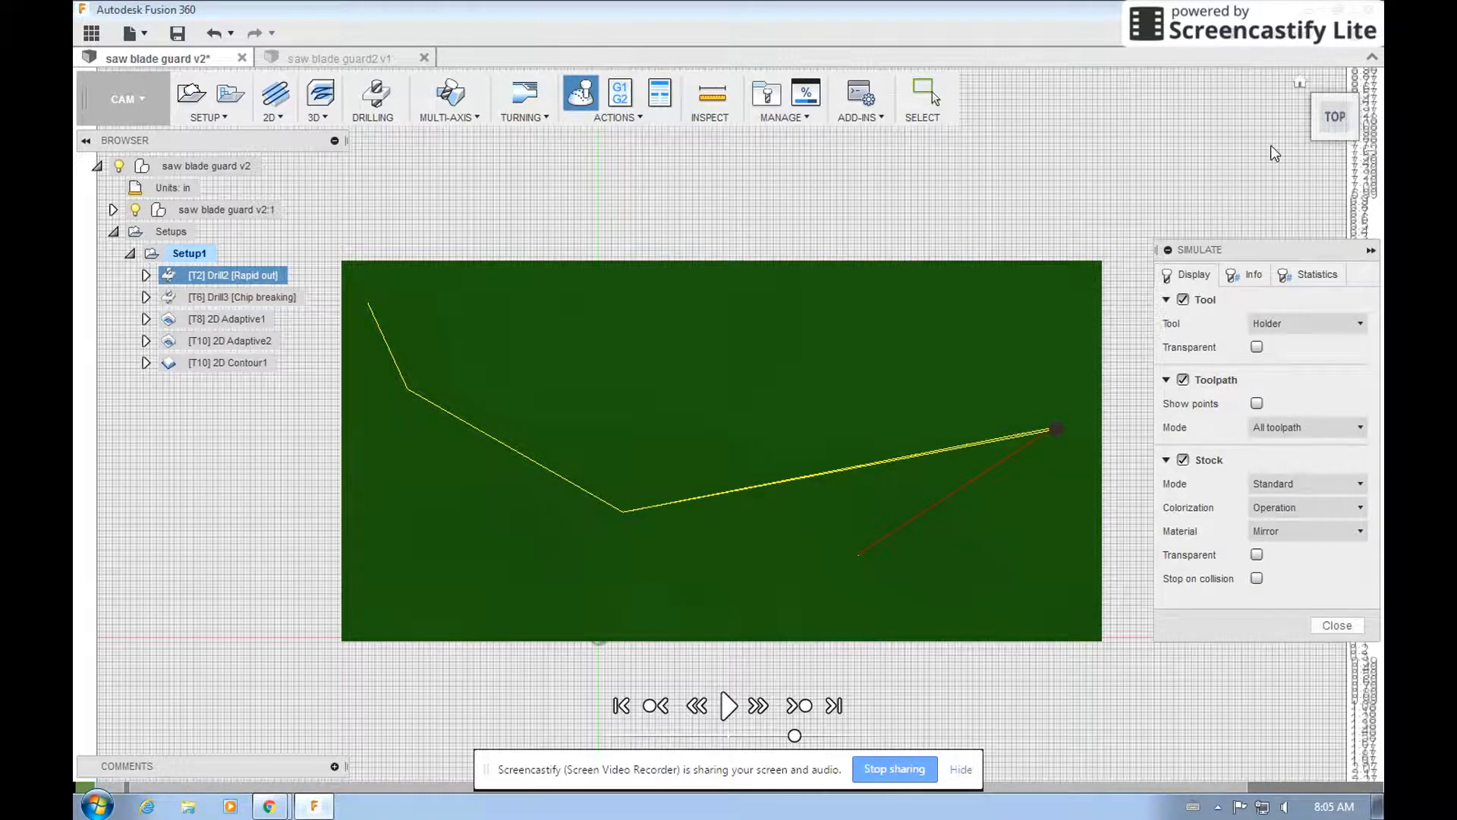
pyautogui.moveTo(1334, 129); pyautogui.dragTo(1324, 108)
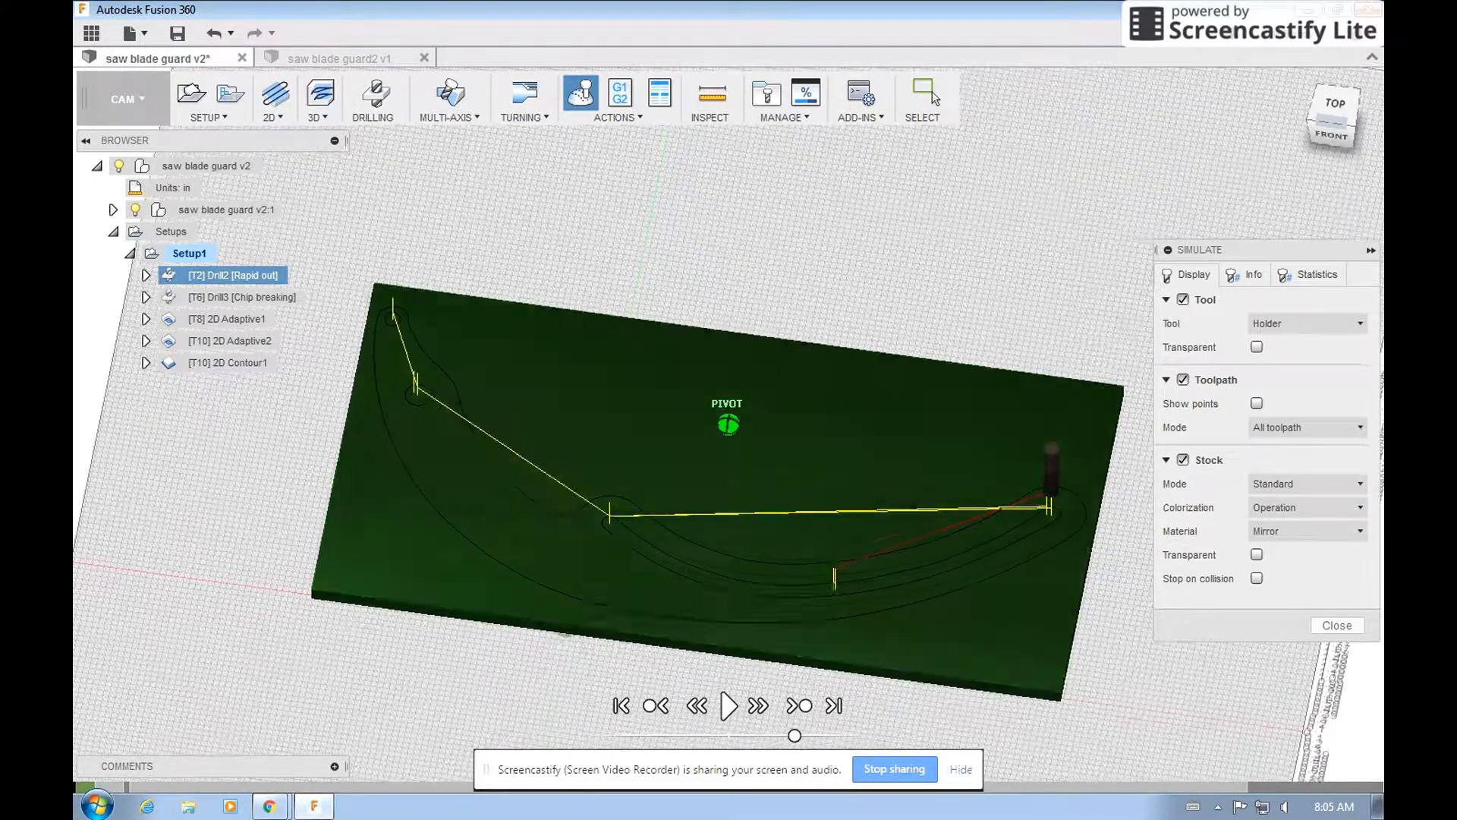
pyautogui.click(729, 705)
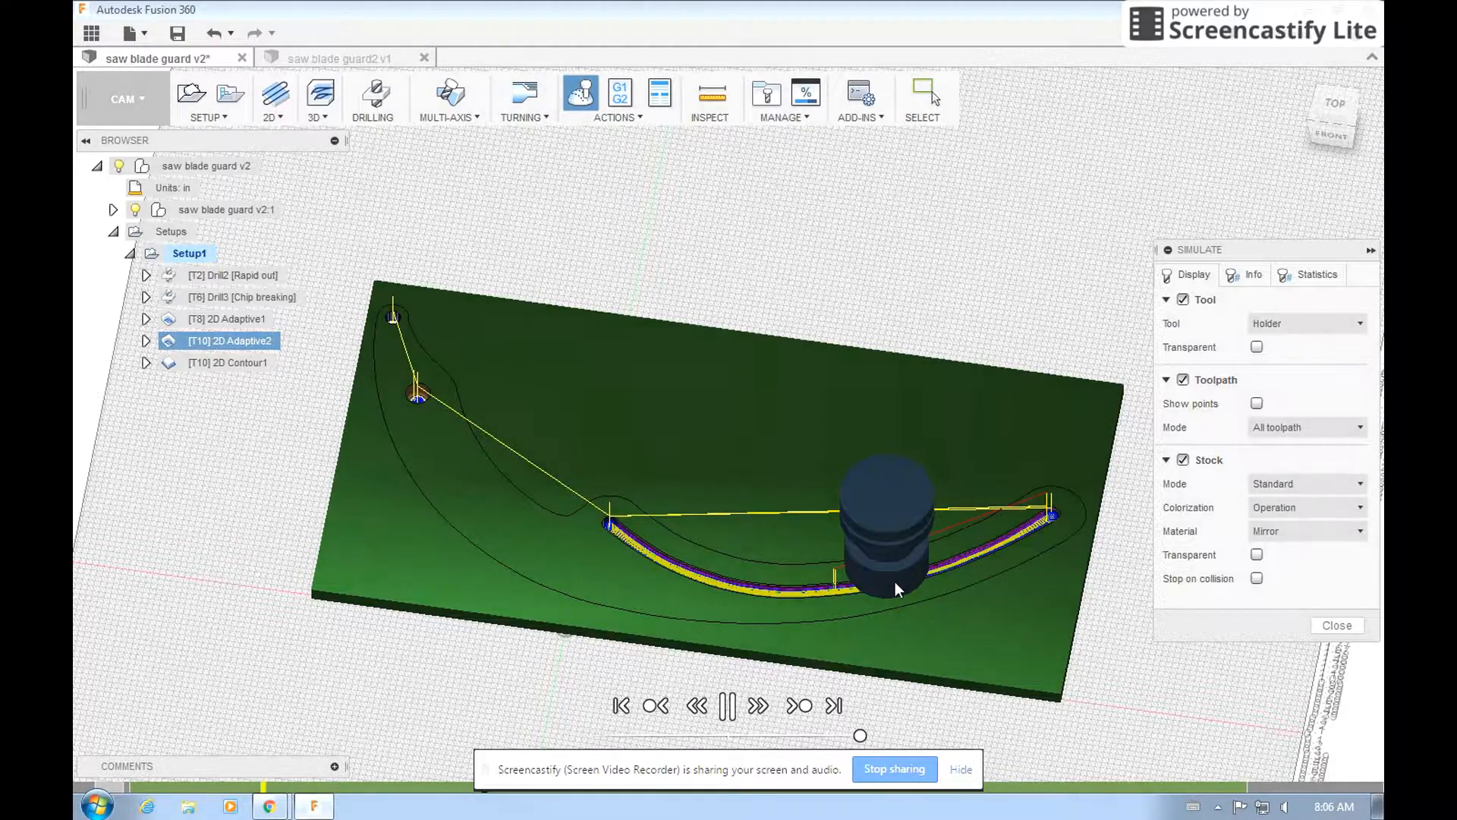
pyautogui.scroll(10, 894, 585)
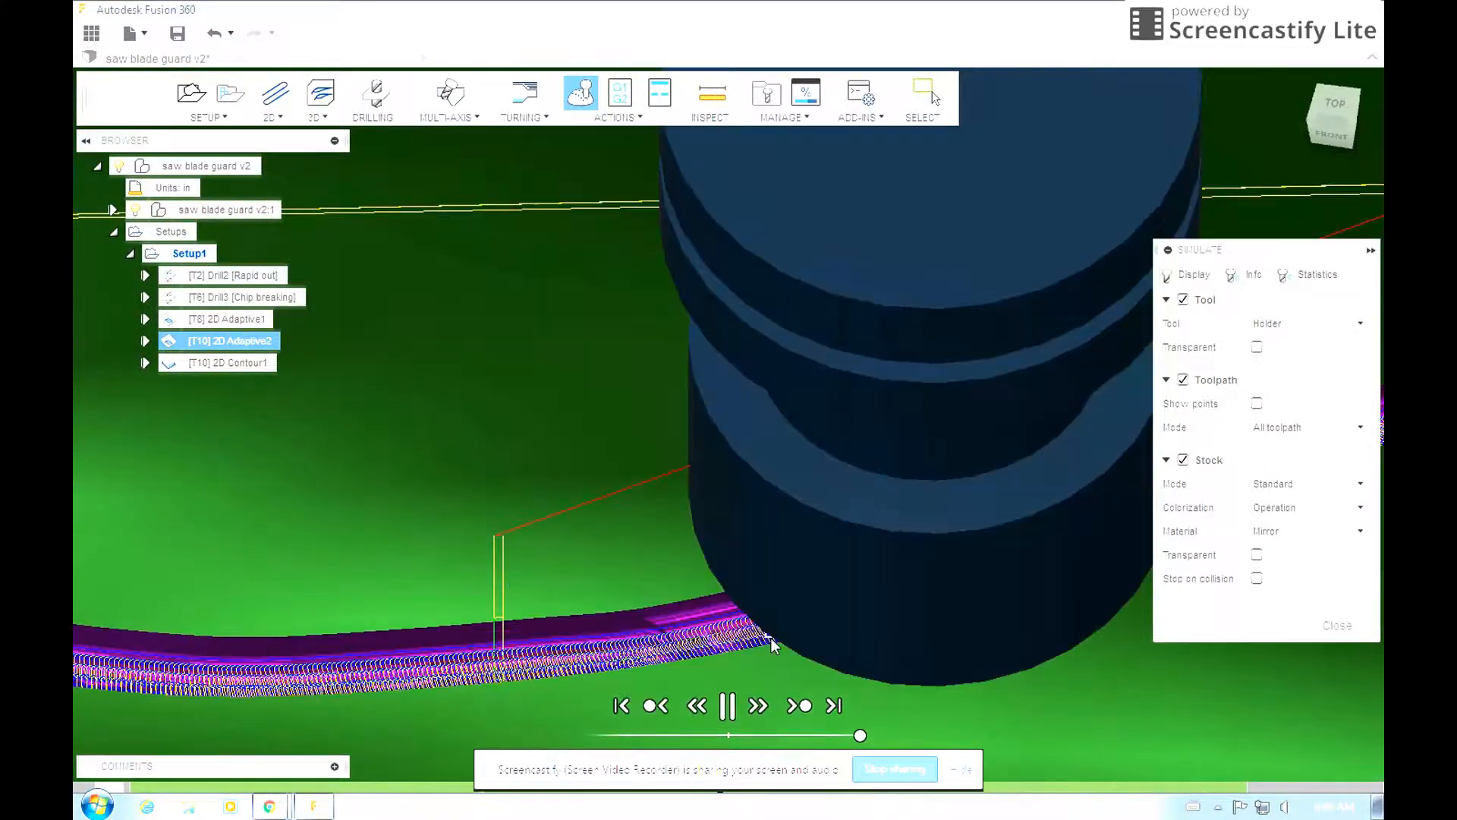
pyautogui.scroll(-5, 771, 637)
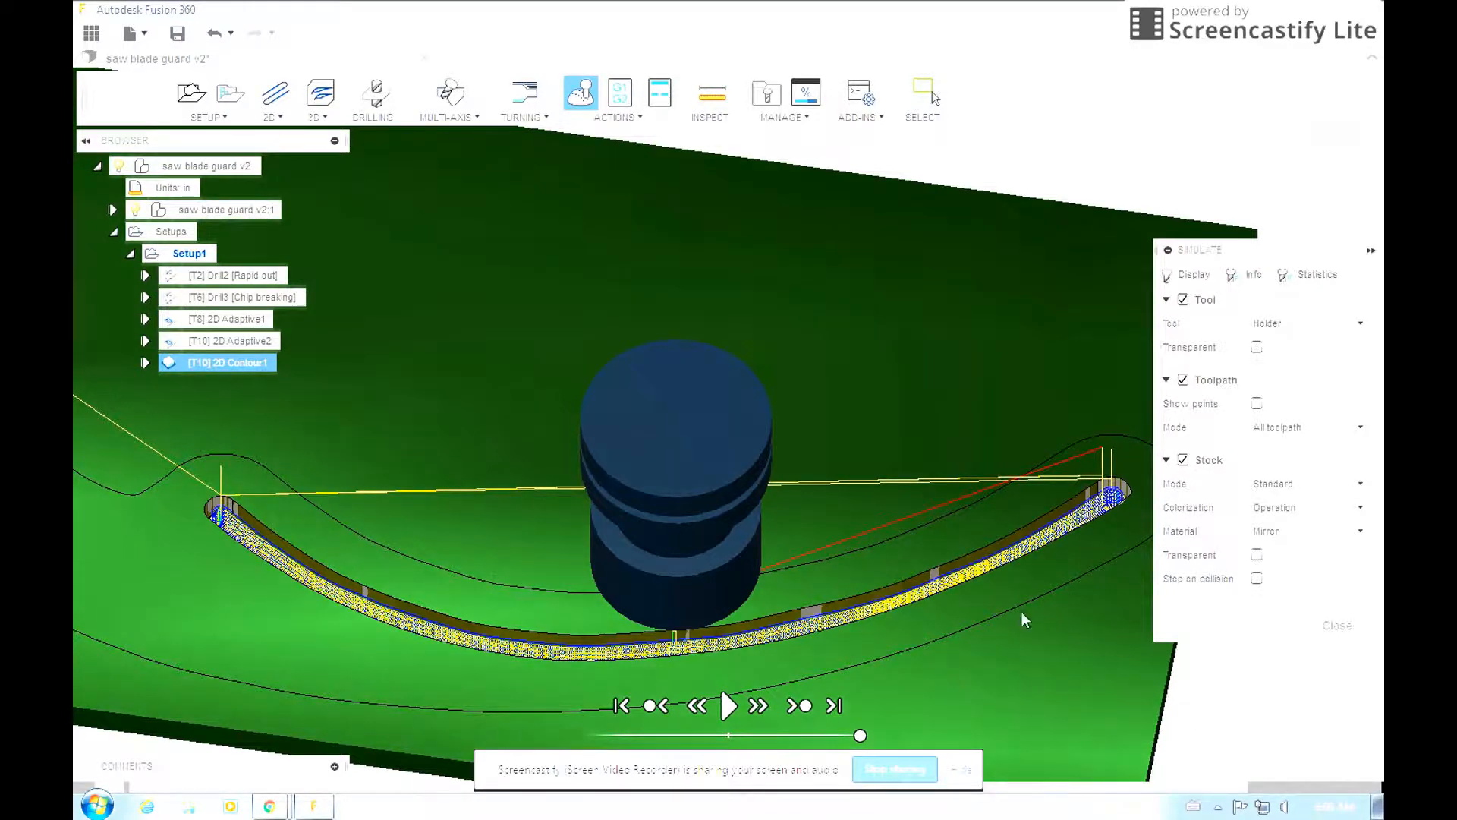
# Examine the simulated slot's walls and floor up close and from the top, and move the simulation back to the second 2D Adaptive operation.
pyautogui.scroll(10, 1022, 612)
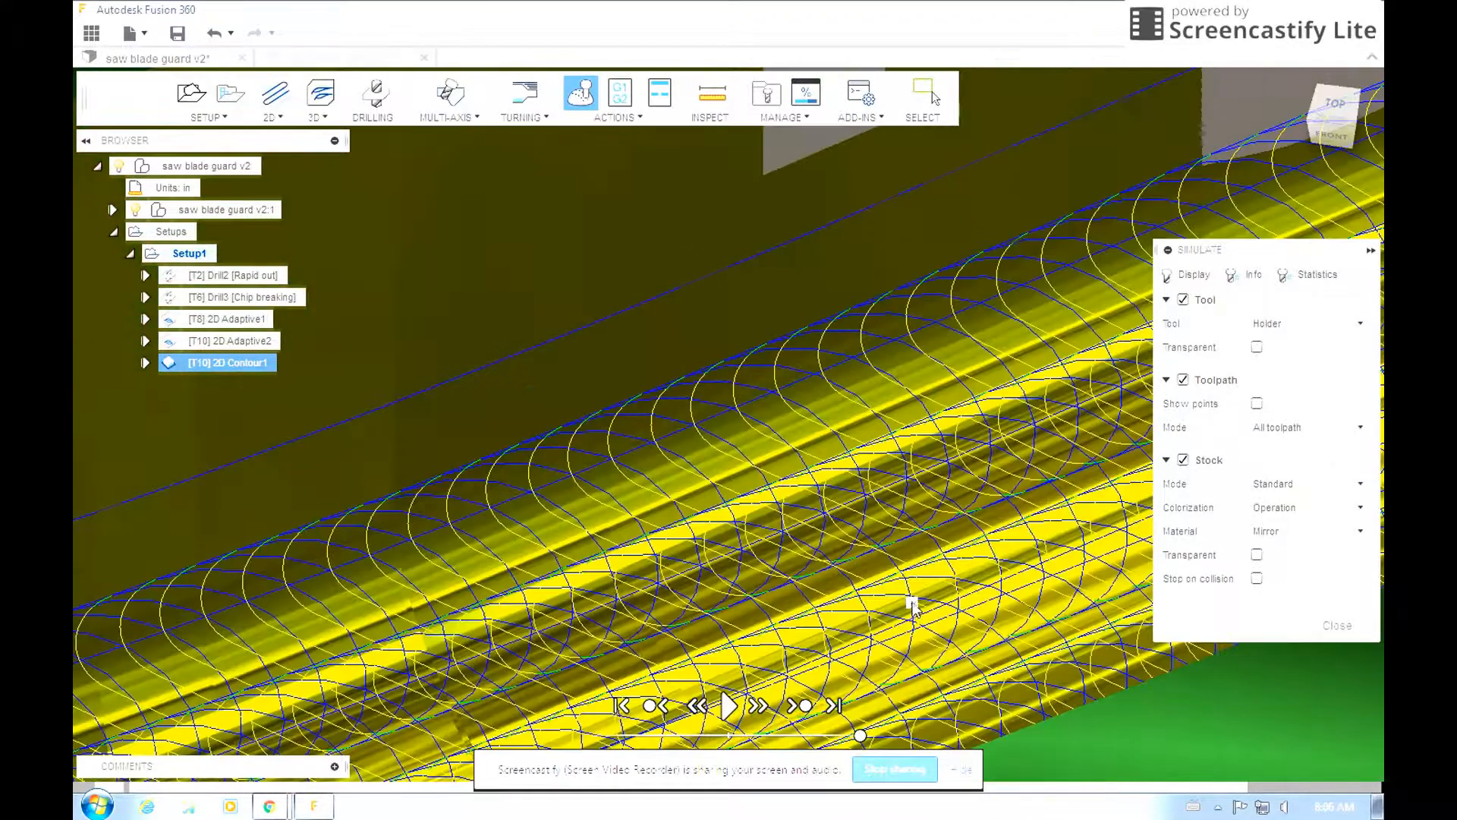
pyautogui.scroll(-5, 910, 608)
pyautogui.scroll(-5, 907, 623)
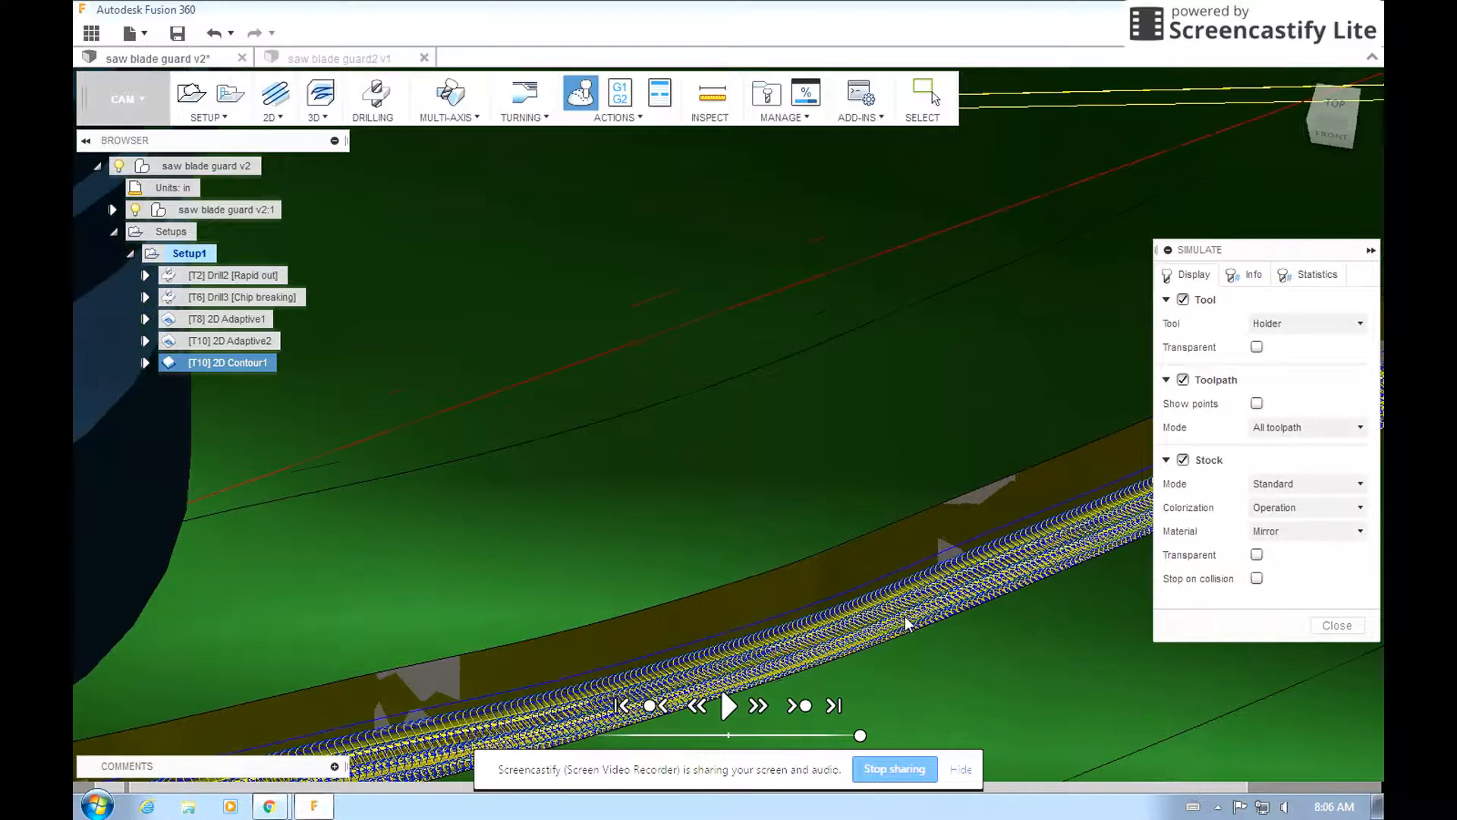
pyautogui.scroll(-3, 904, 616)
pyautogui.scroll(-3, 959, 509)
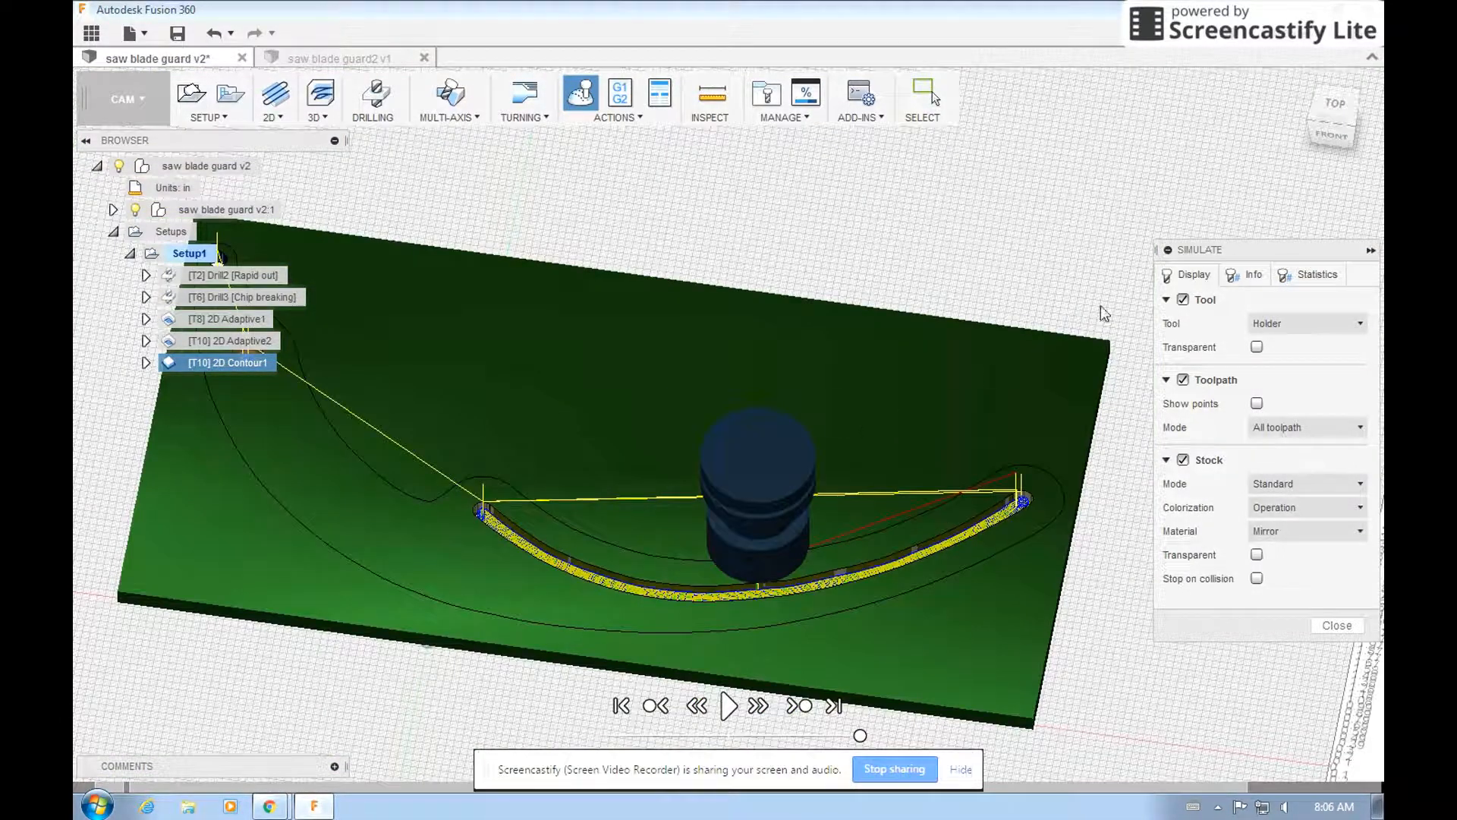
pyautogui.click(1334, 106)
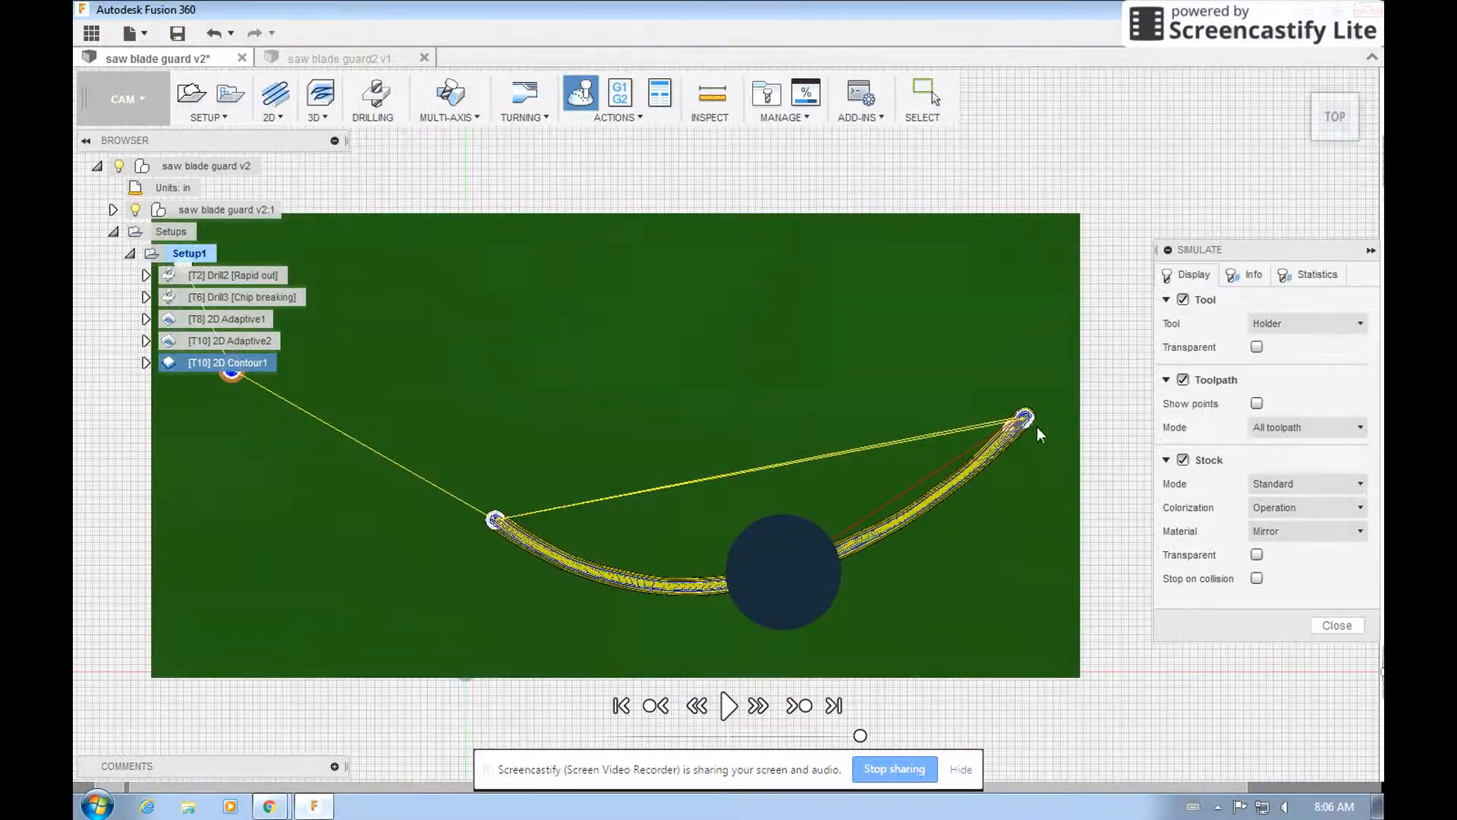
pyautogui.scroll(-3, 1052, 435)
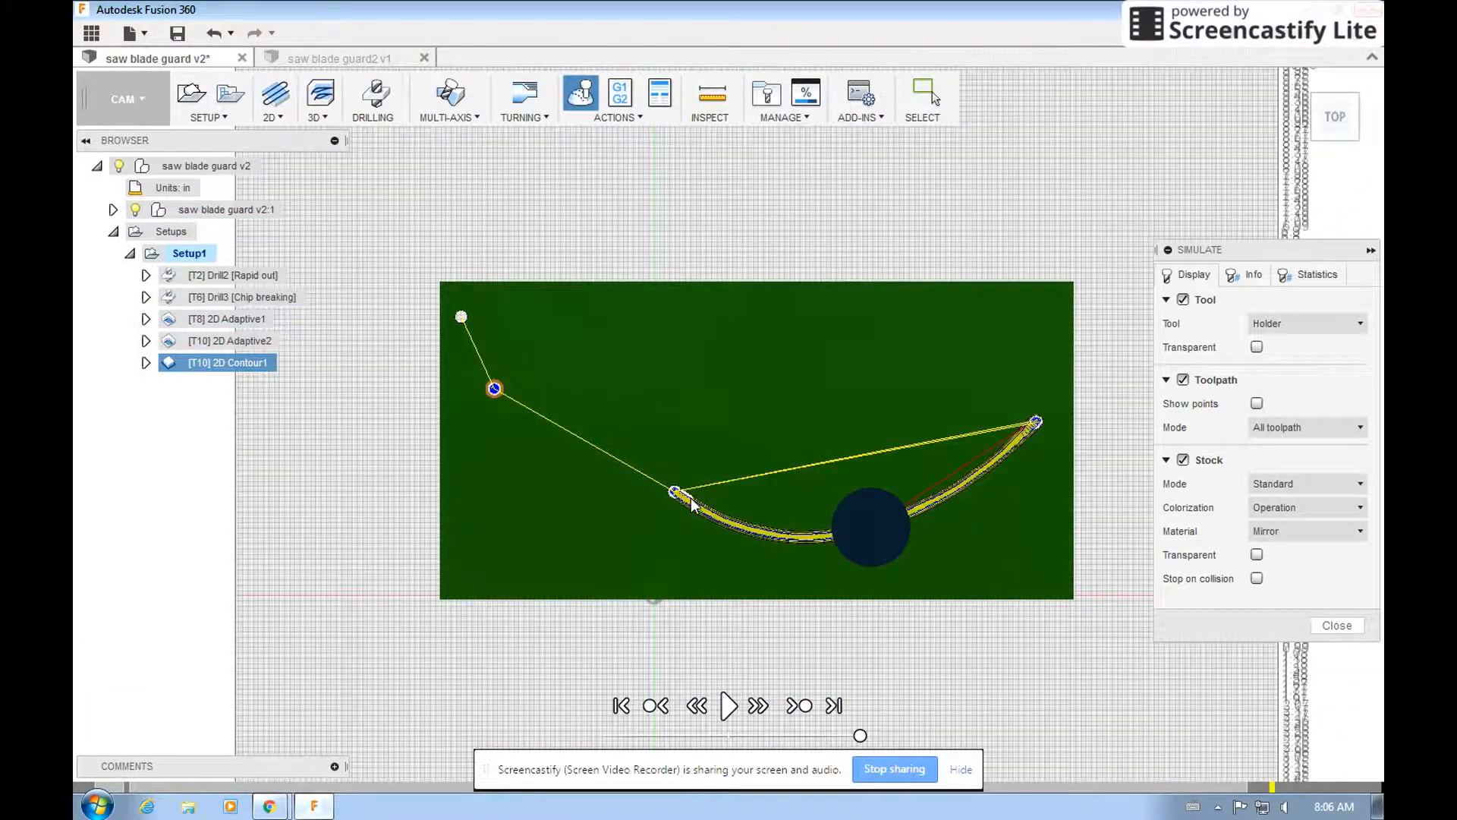
pyautogui.click(201, 345)
pyautogui.click(210, 364)
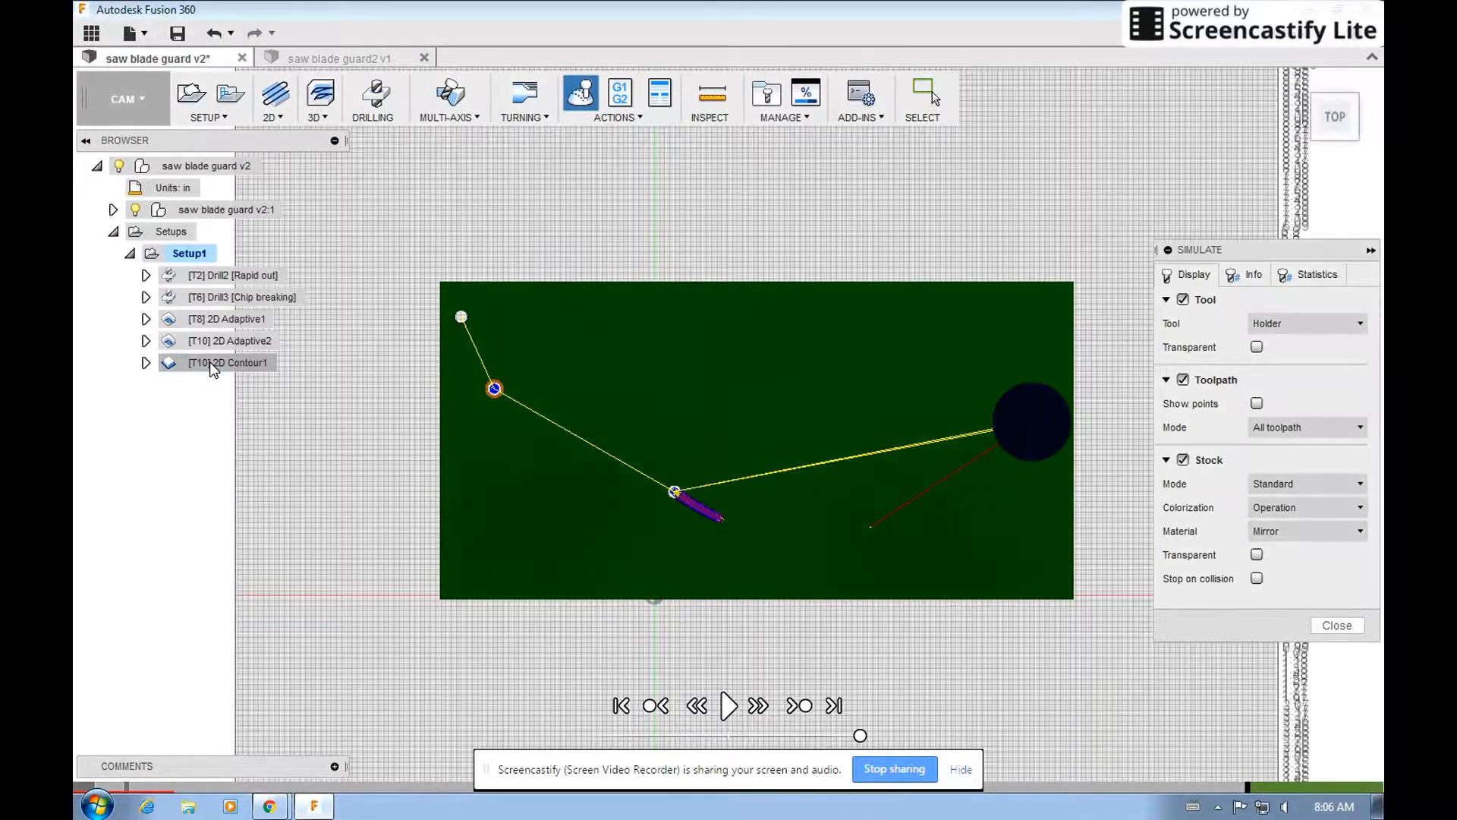
# View the saw blade guard2 document, return to the saw blade guard document, and restore its home view.
pyautogui.click(344, 54)
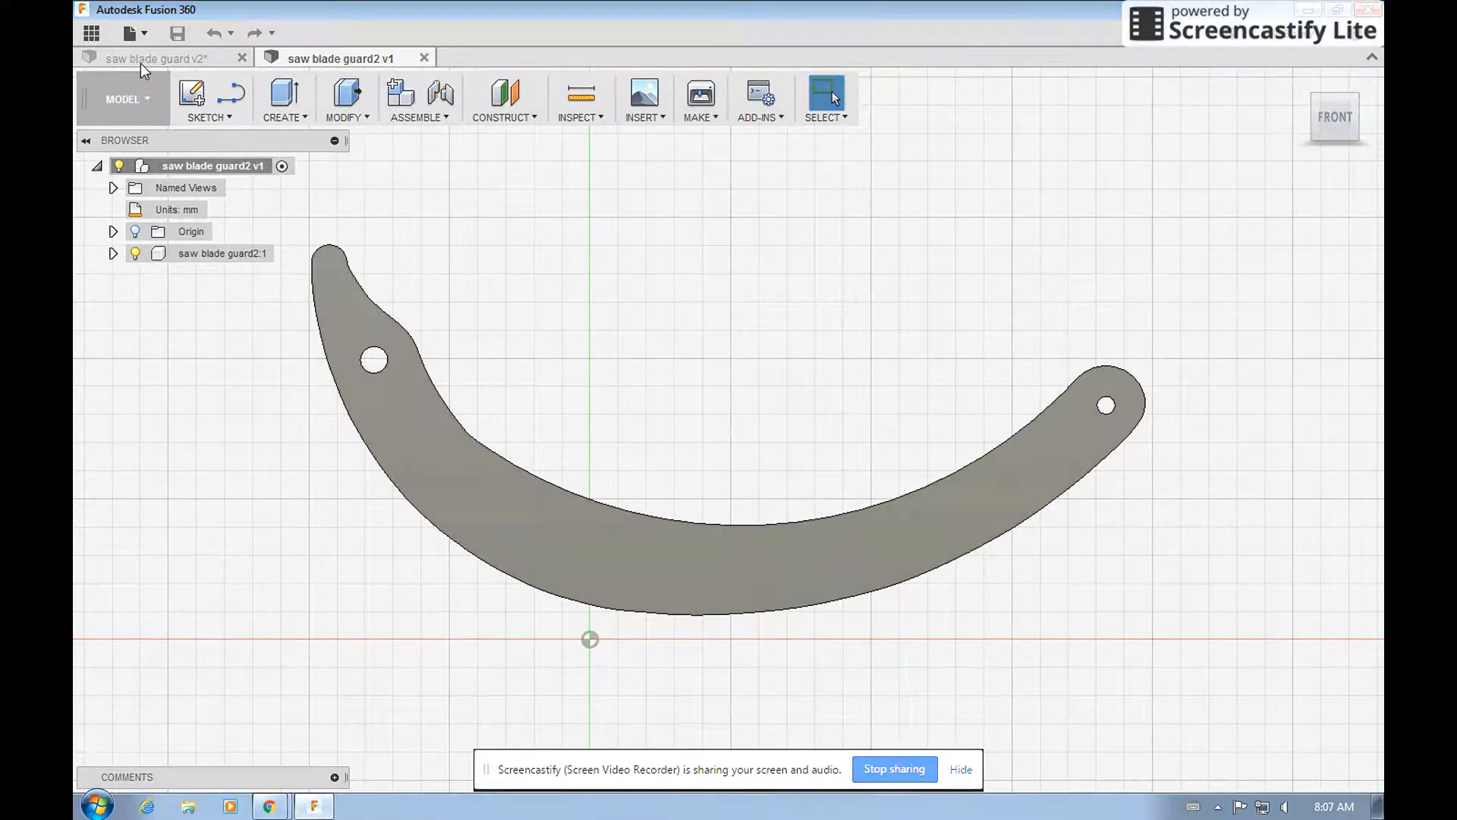
pyautogui.click(141, 61)
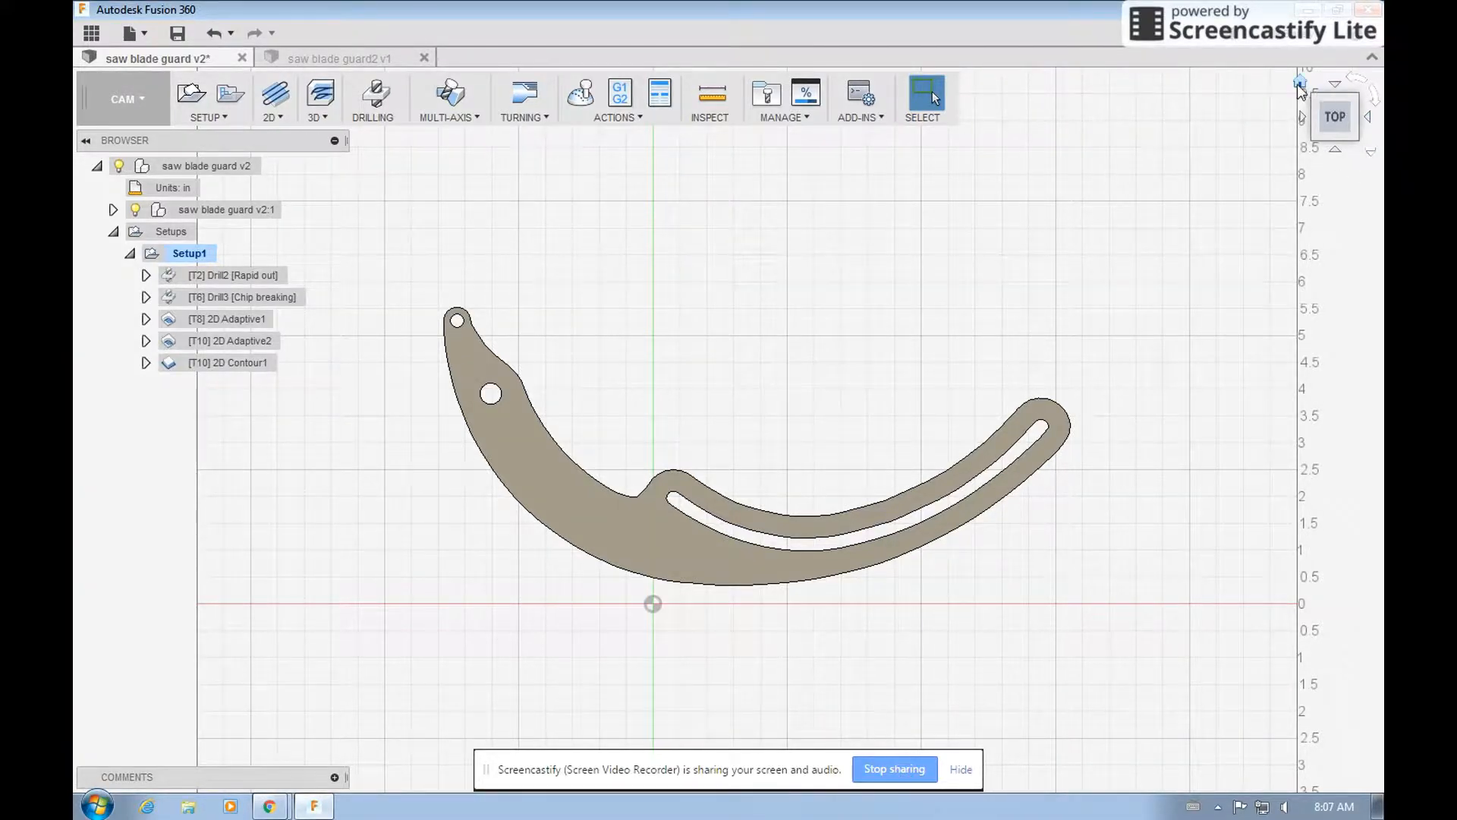
pyautogui.click(1299, 82)
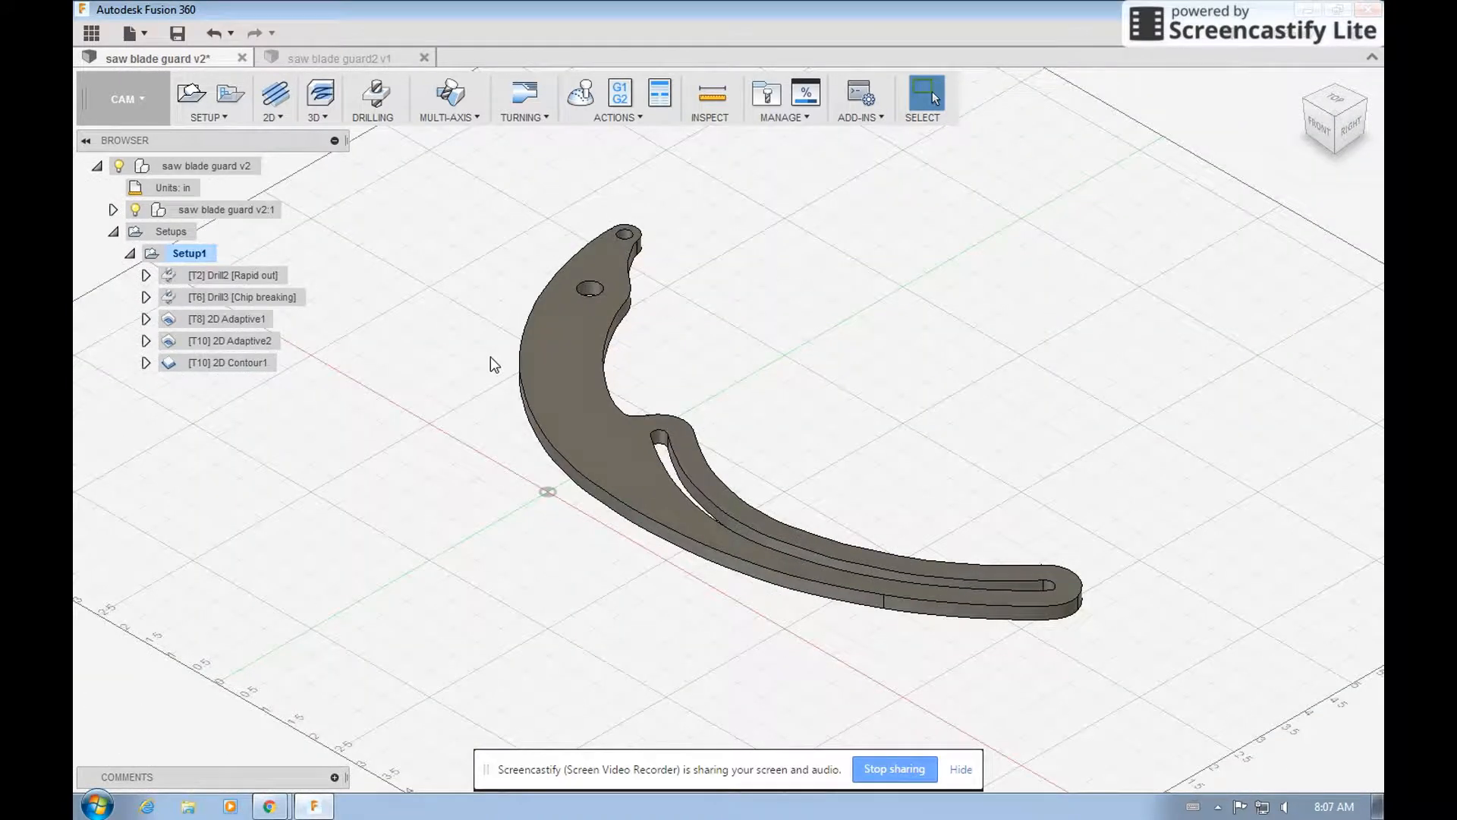